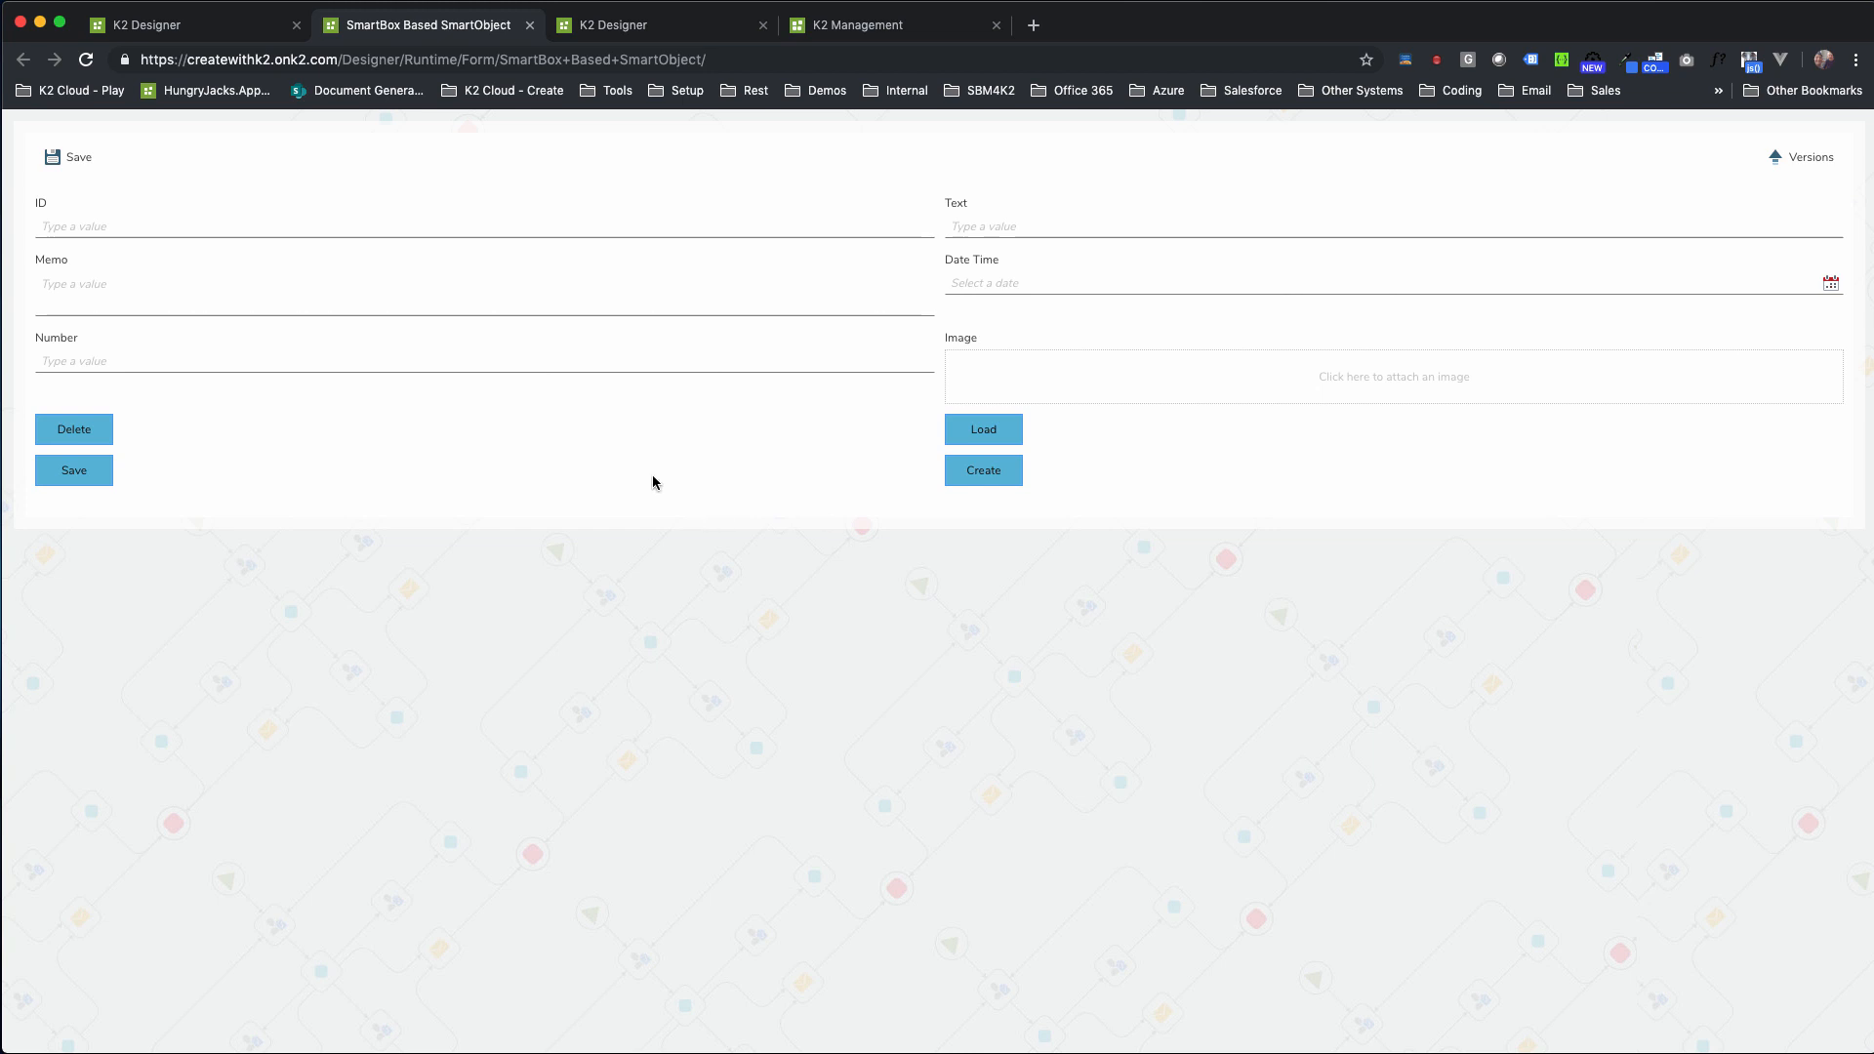
Create a record with Text set to "Text" and a two-line Memo reading "Line 1" and "Line 2"
click(1003, 228)
text(Text)
click(293, 284)
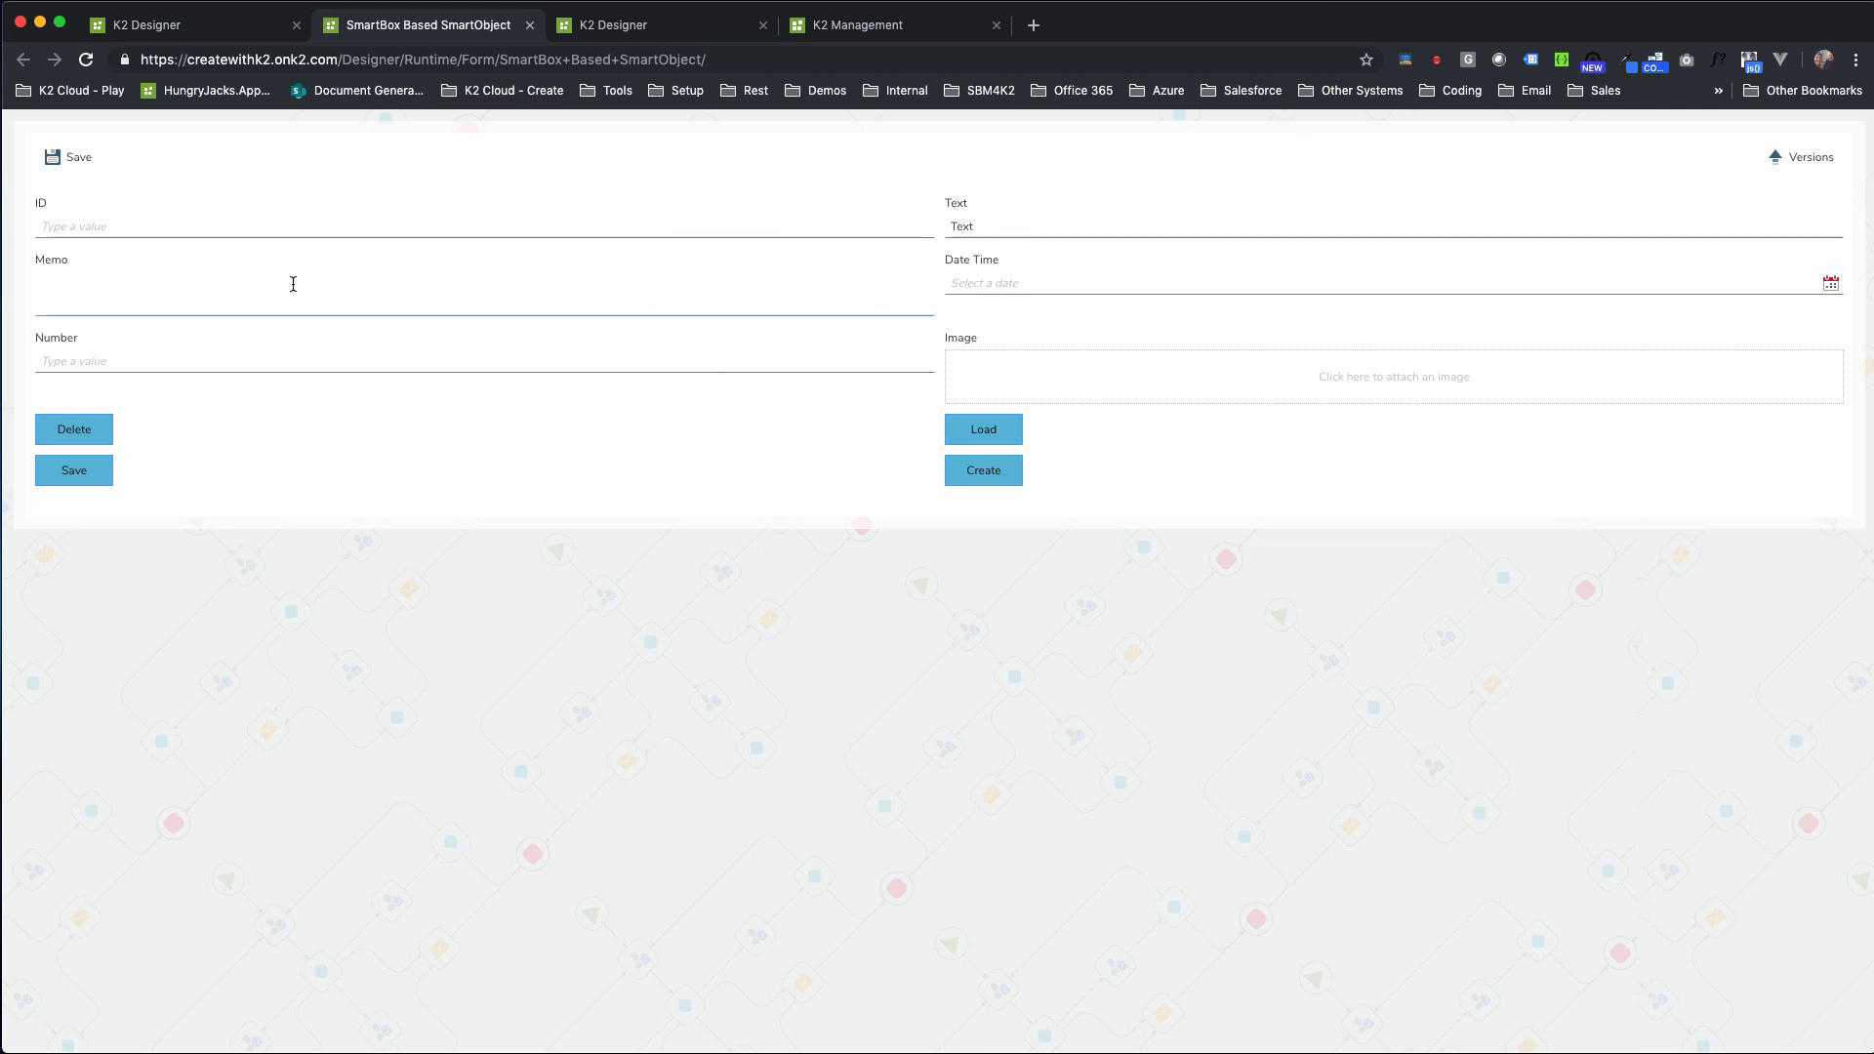
text(Line 1)
click(913, 588)
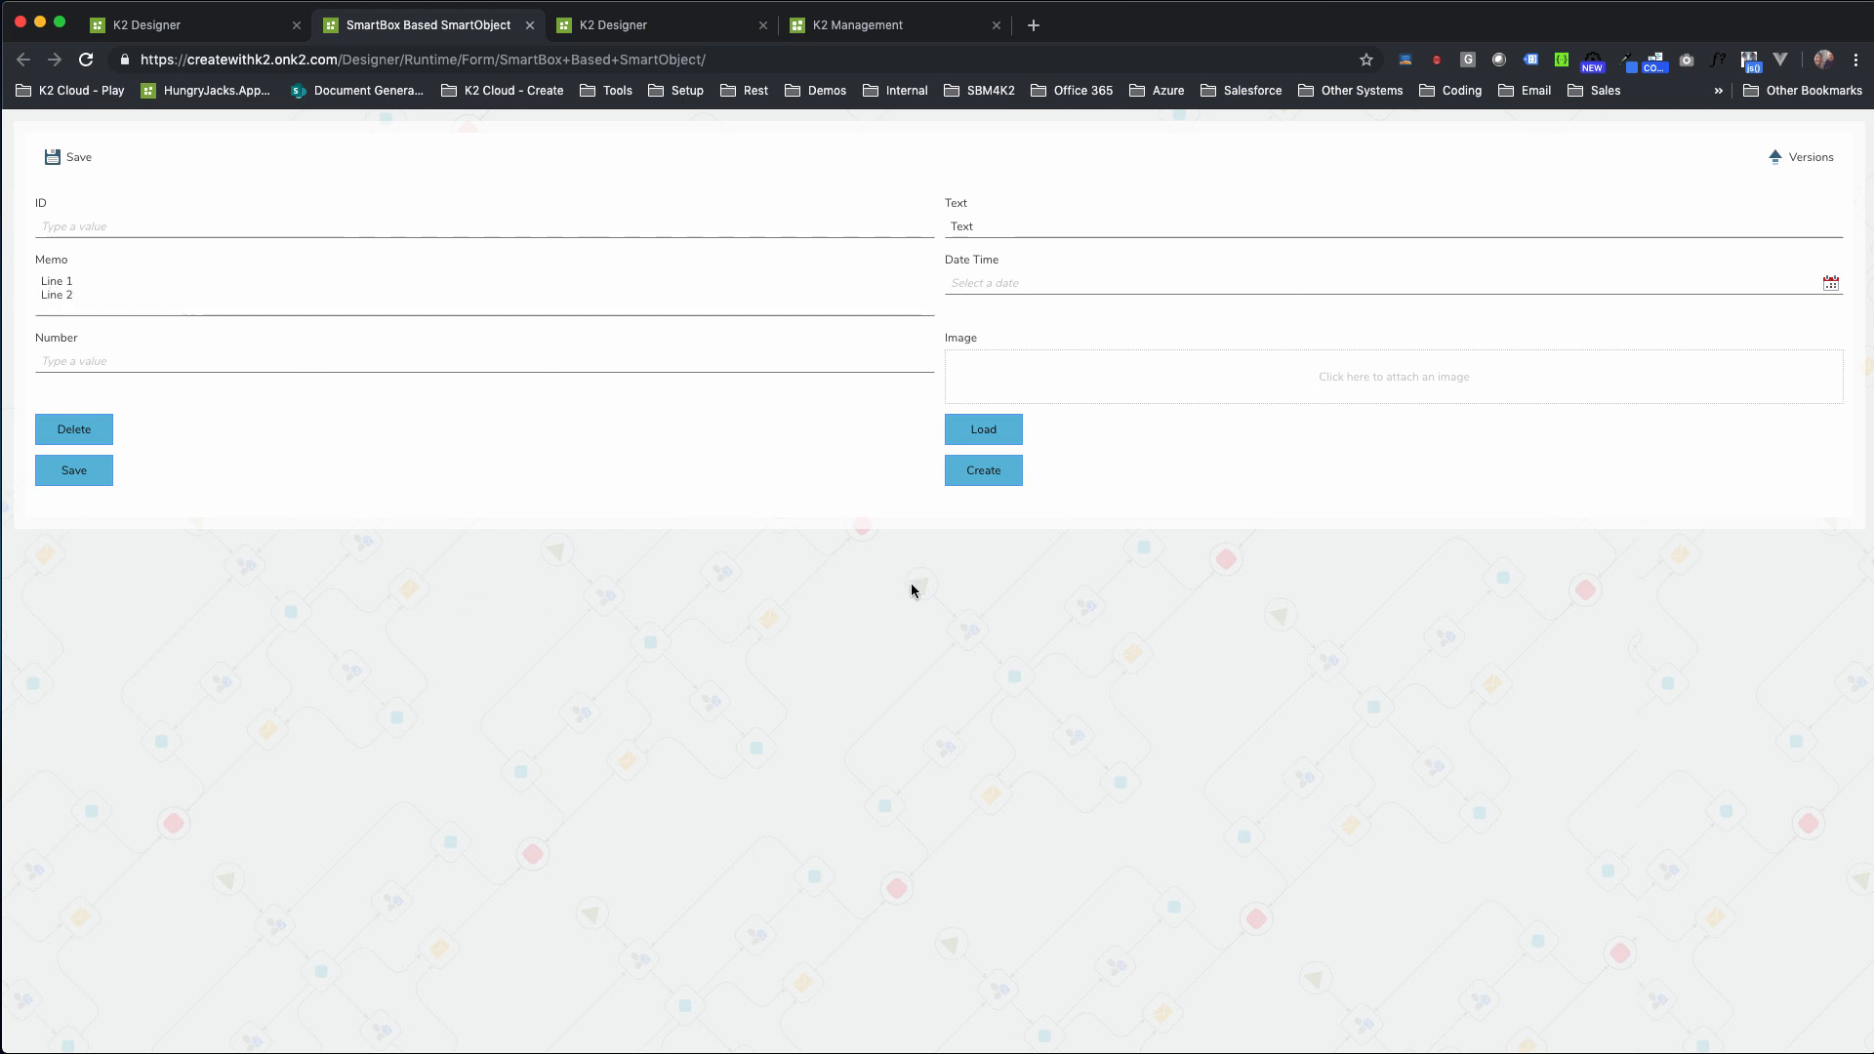
click(990, 476)
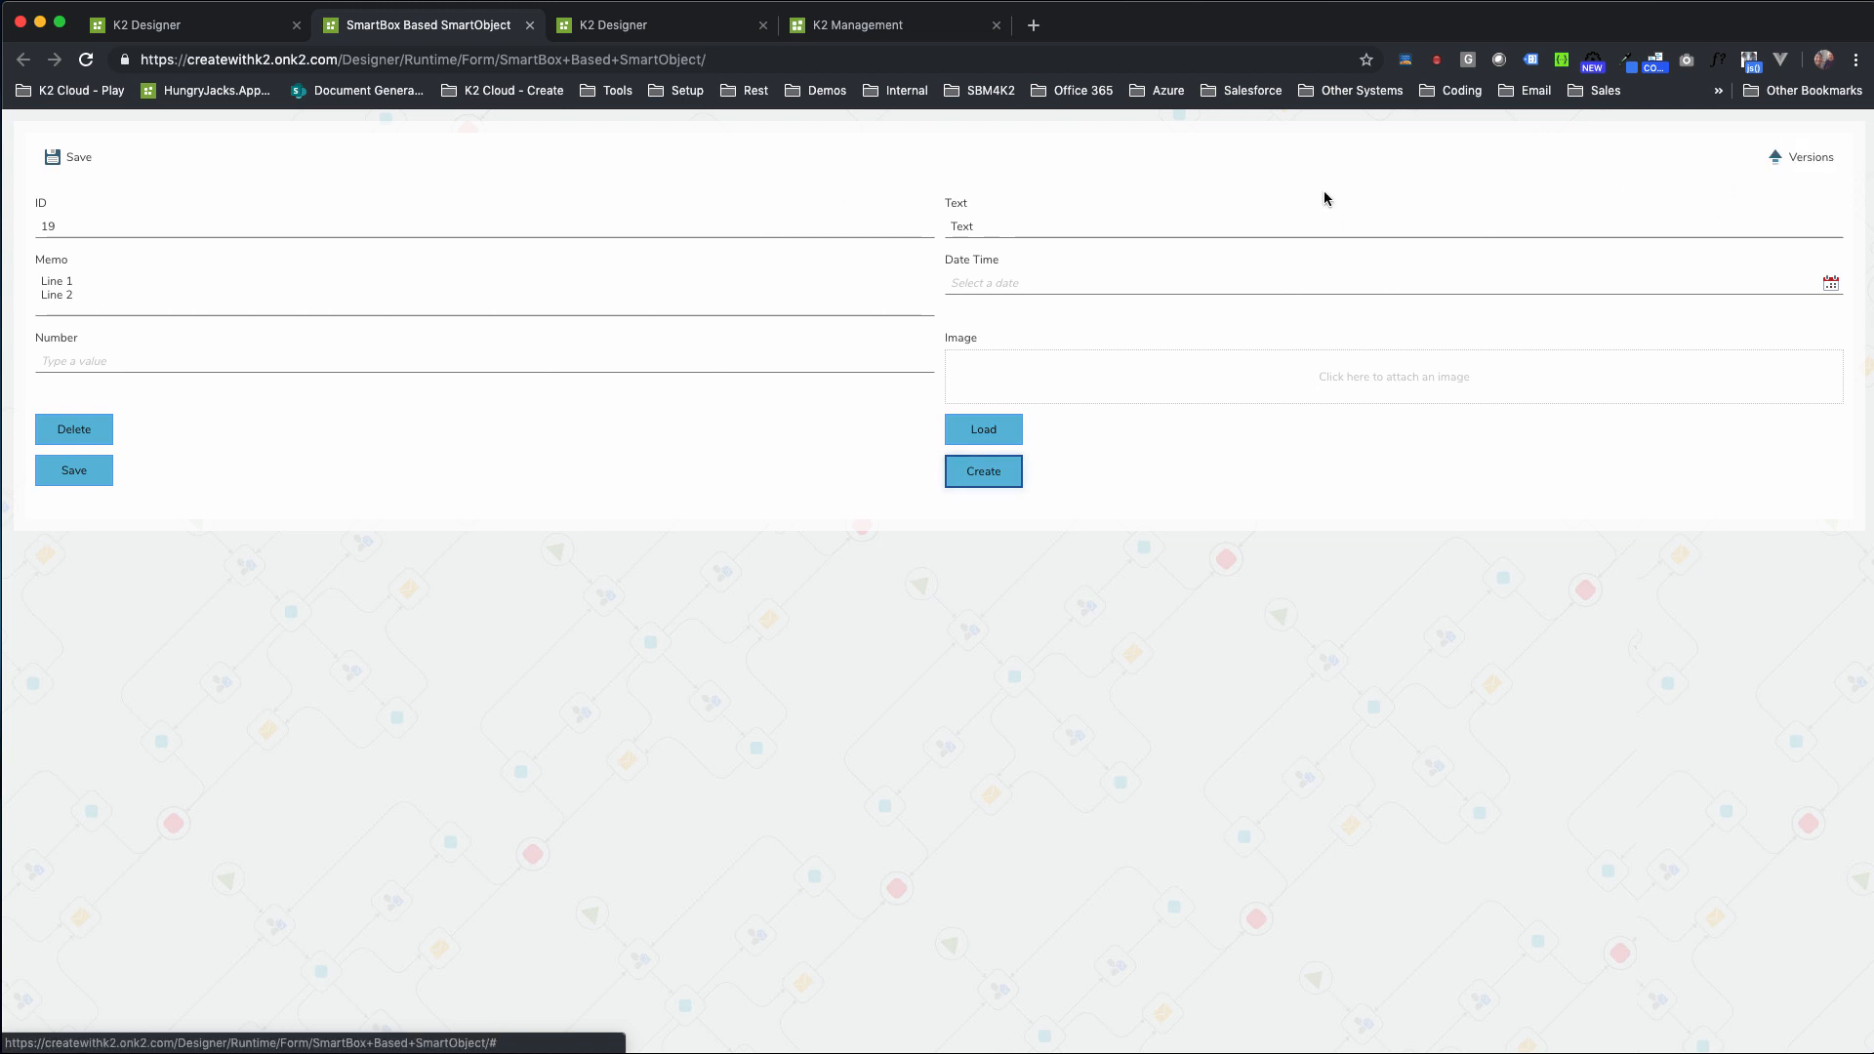
Check the field values stored in the new record's first version, and close the version history
click(1812, 162)
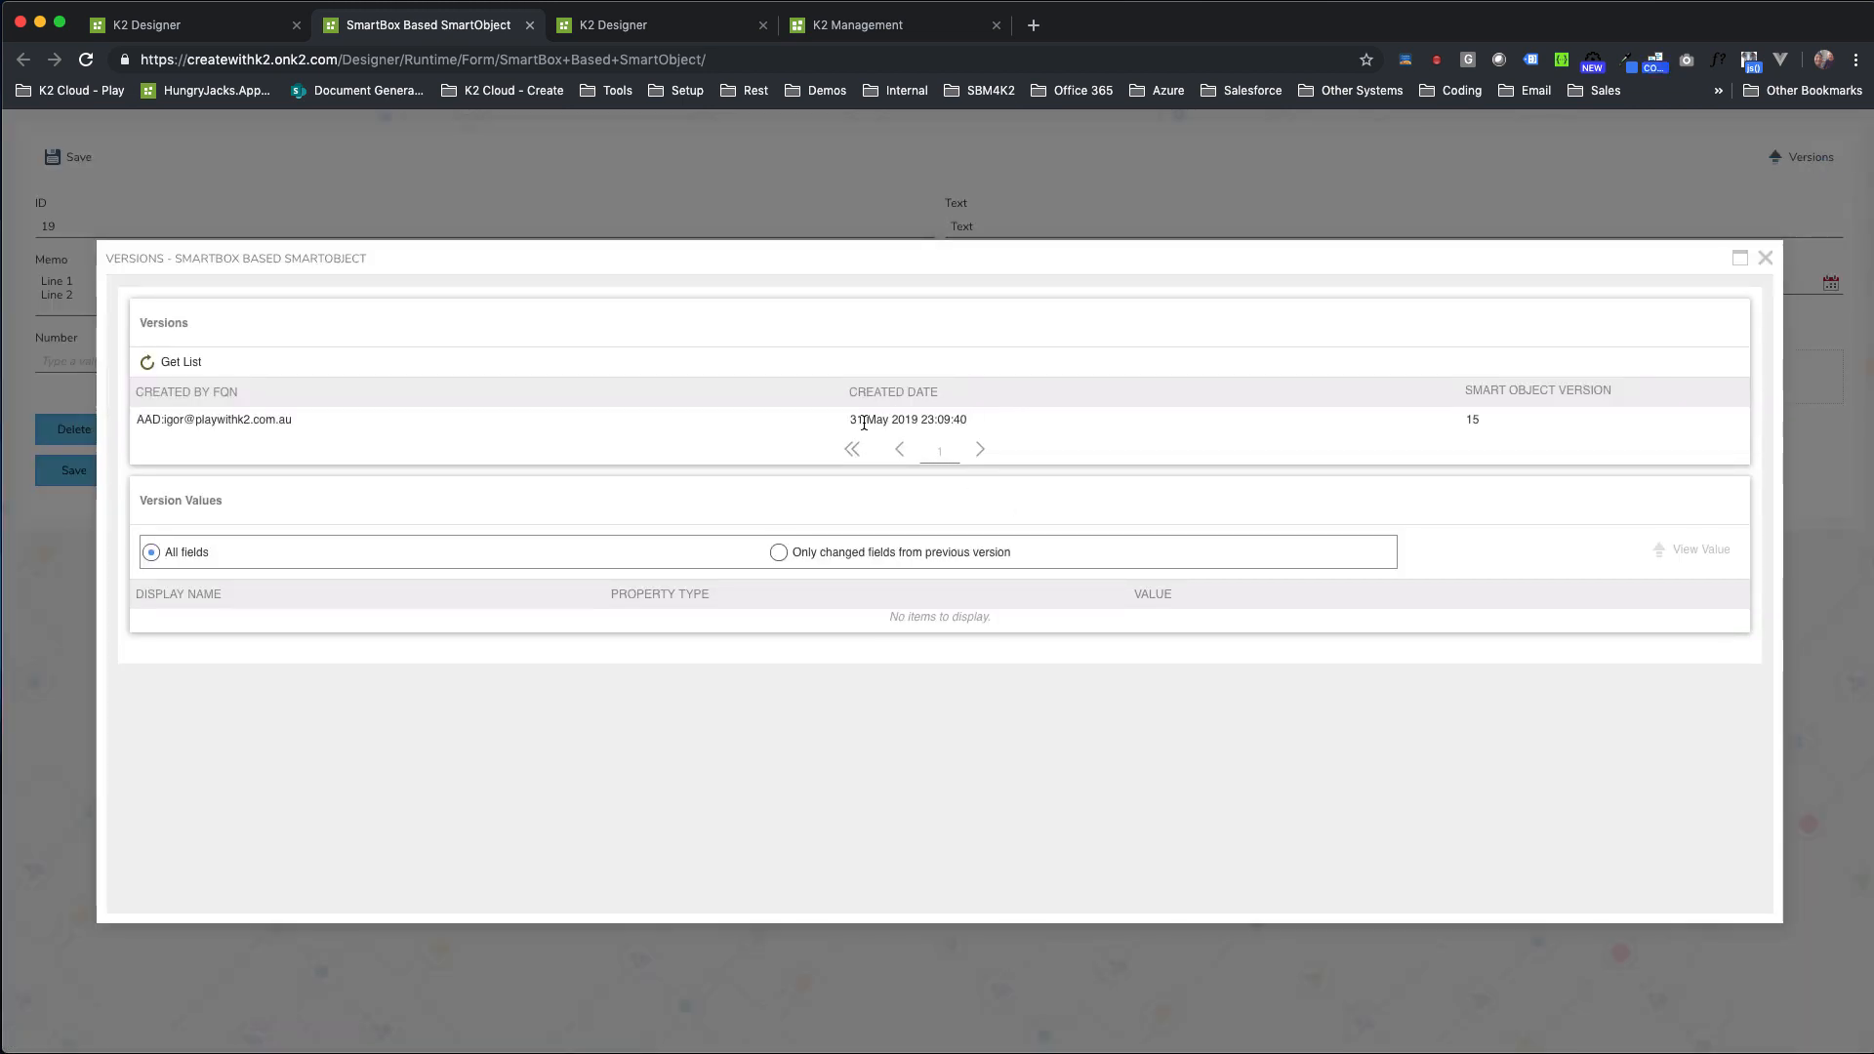
click(819, 426)
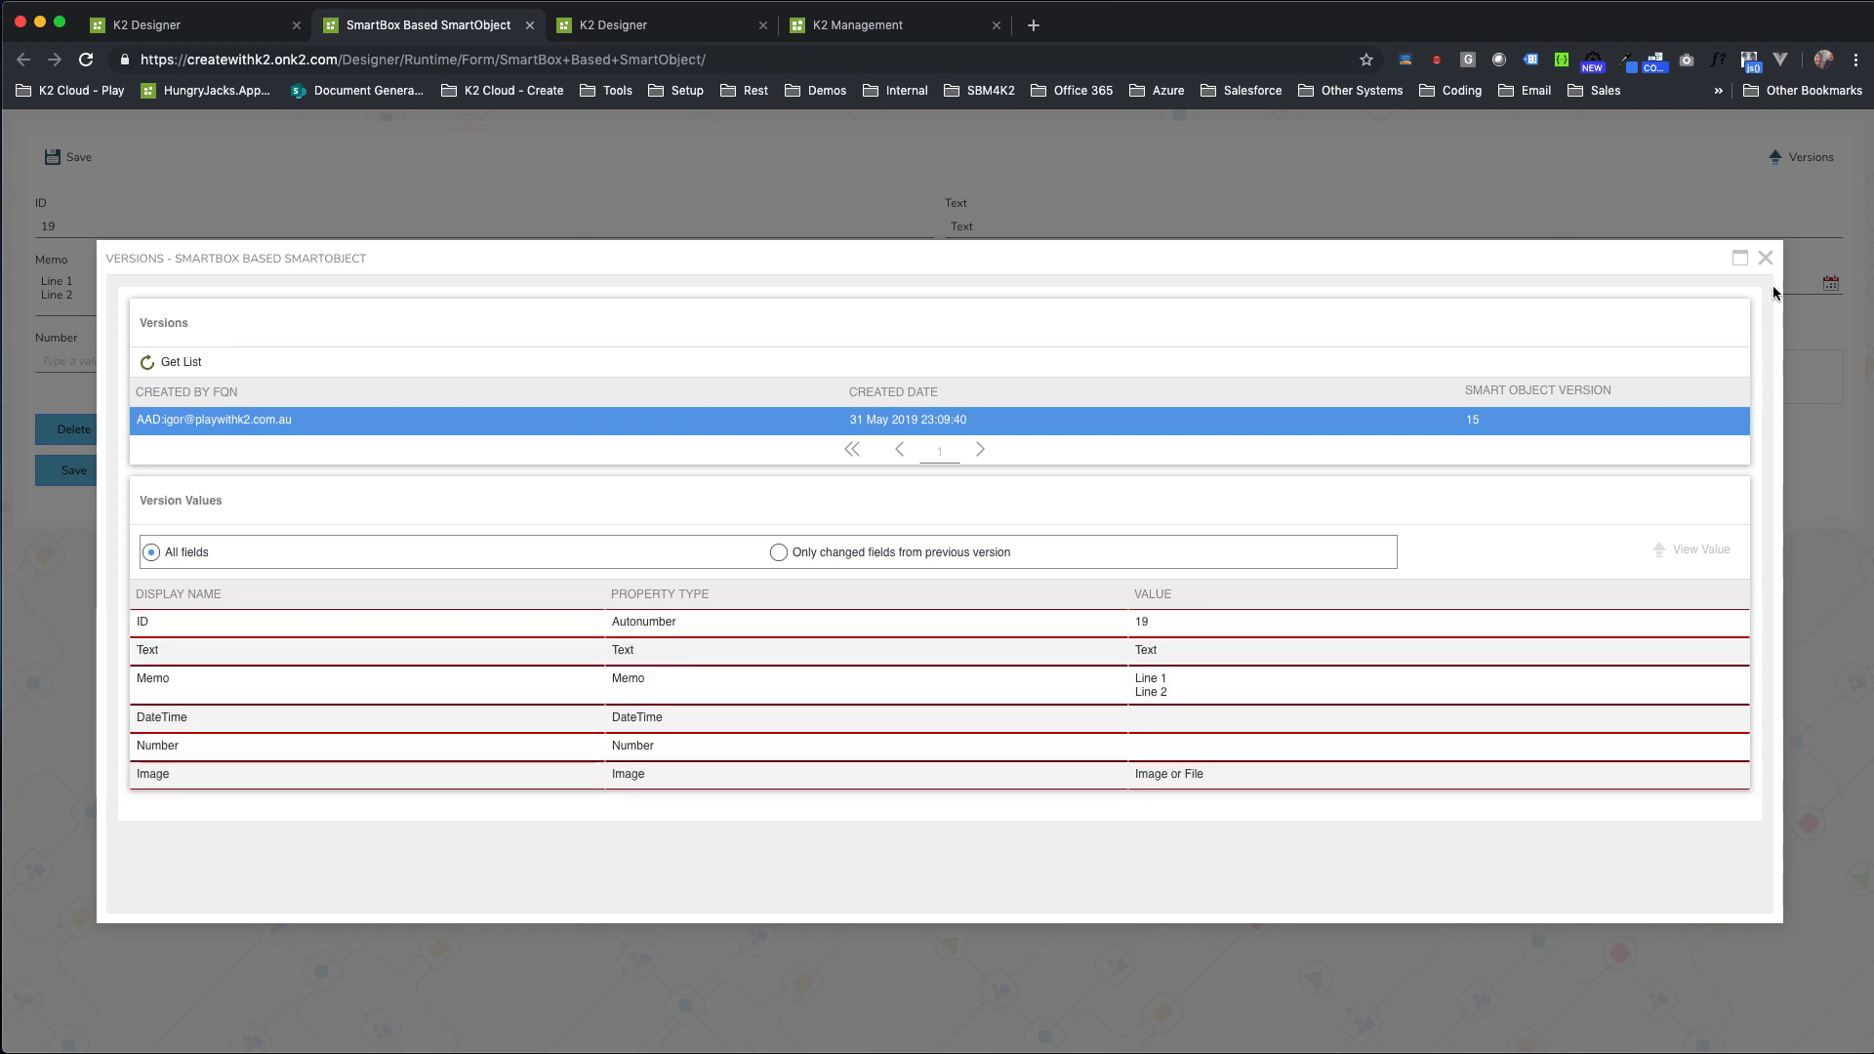
click(1765, 257)
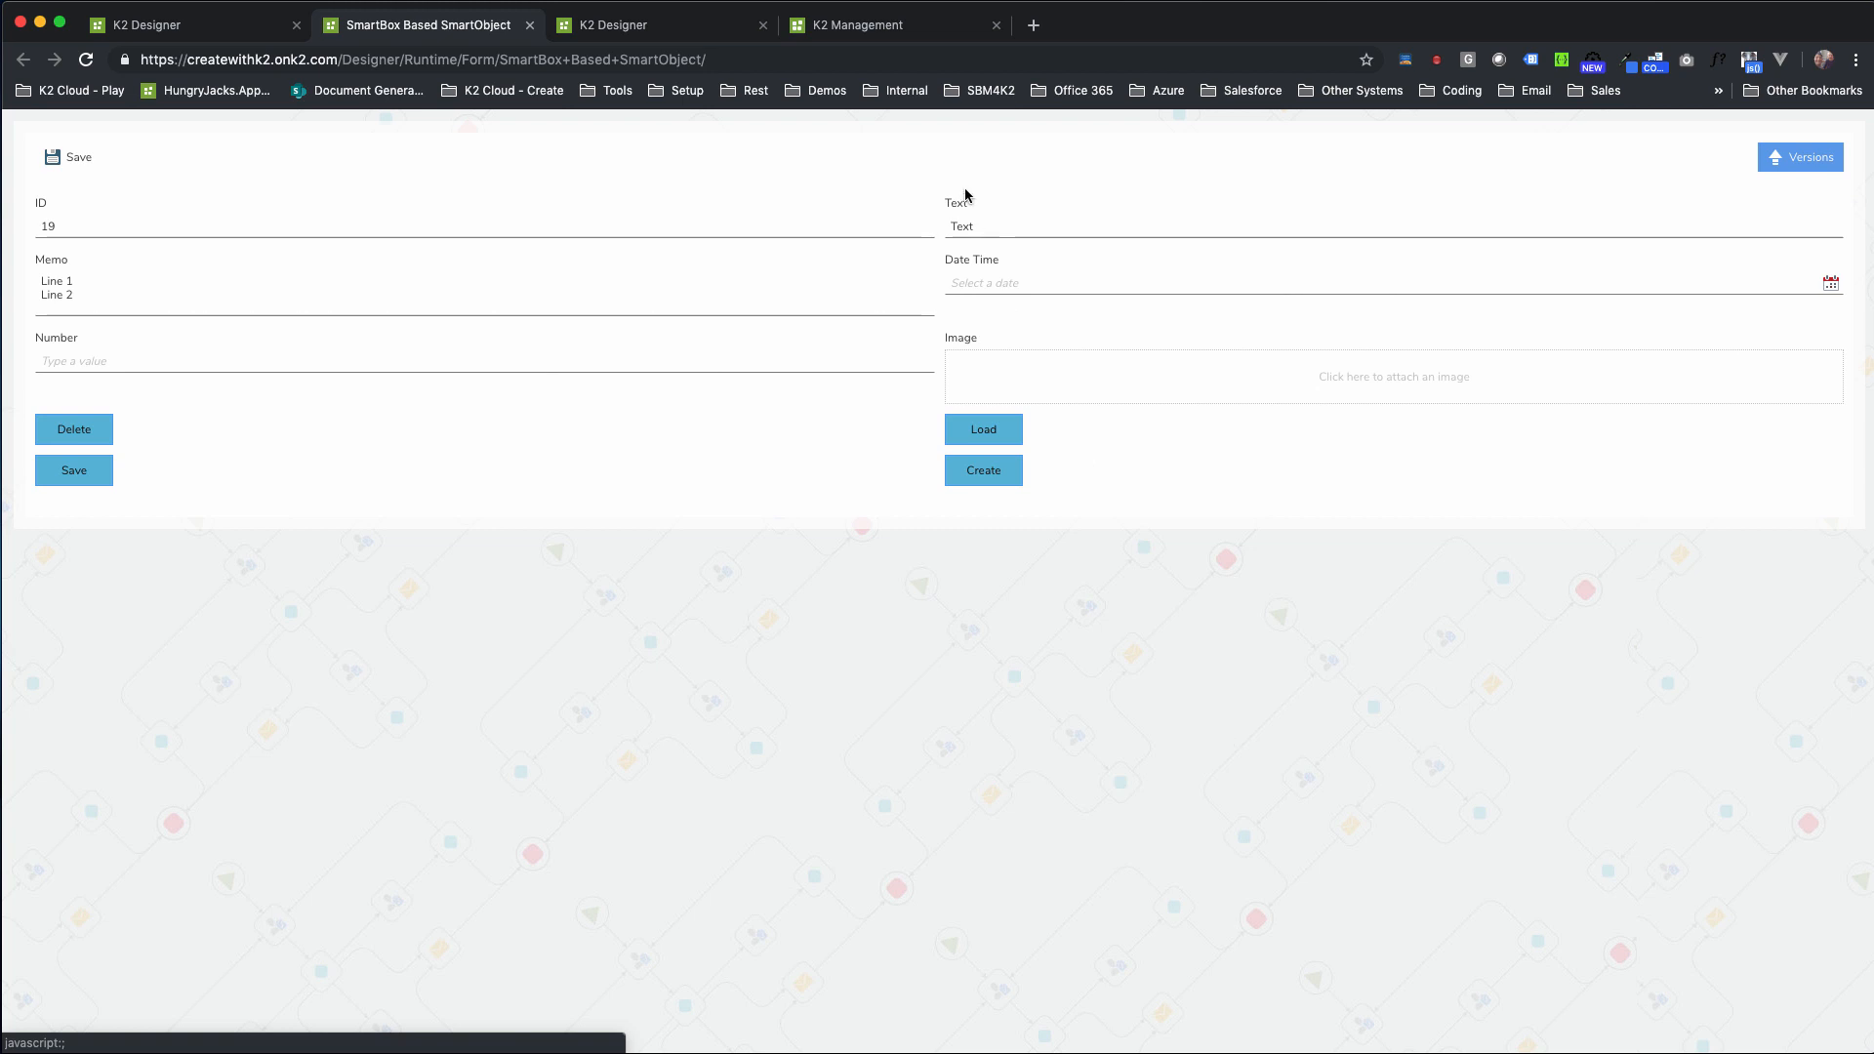
Change the record's Text value to "Text 2" and save it
click(1018, 225)
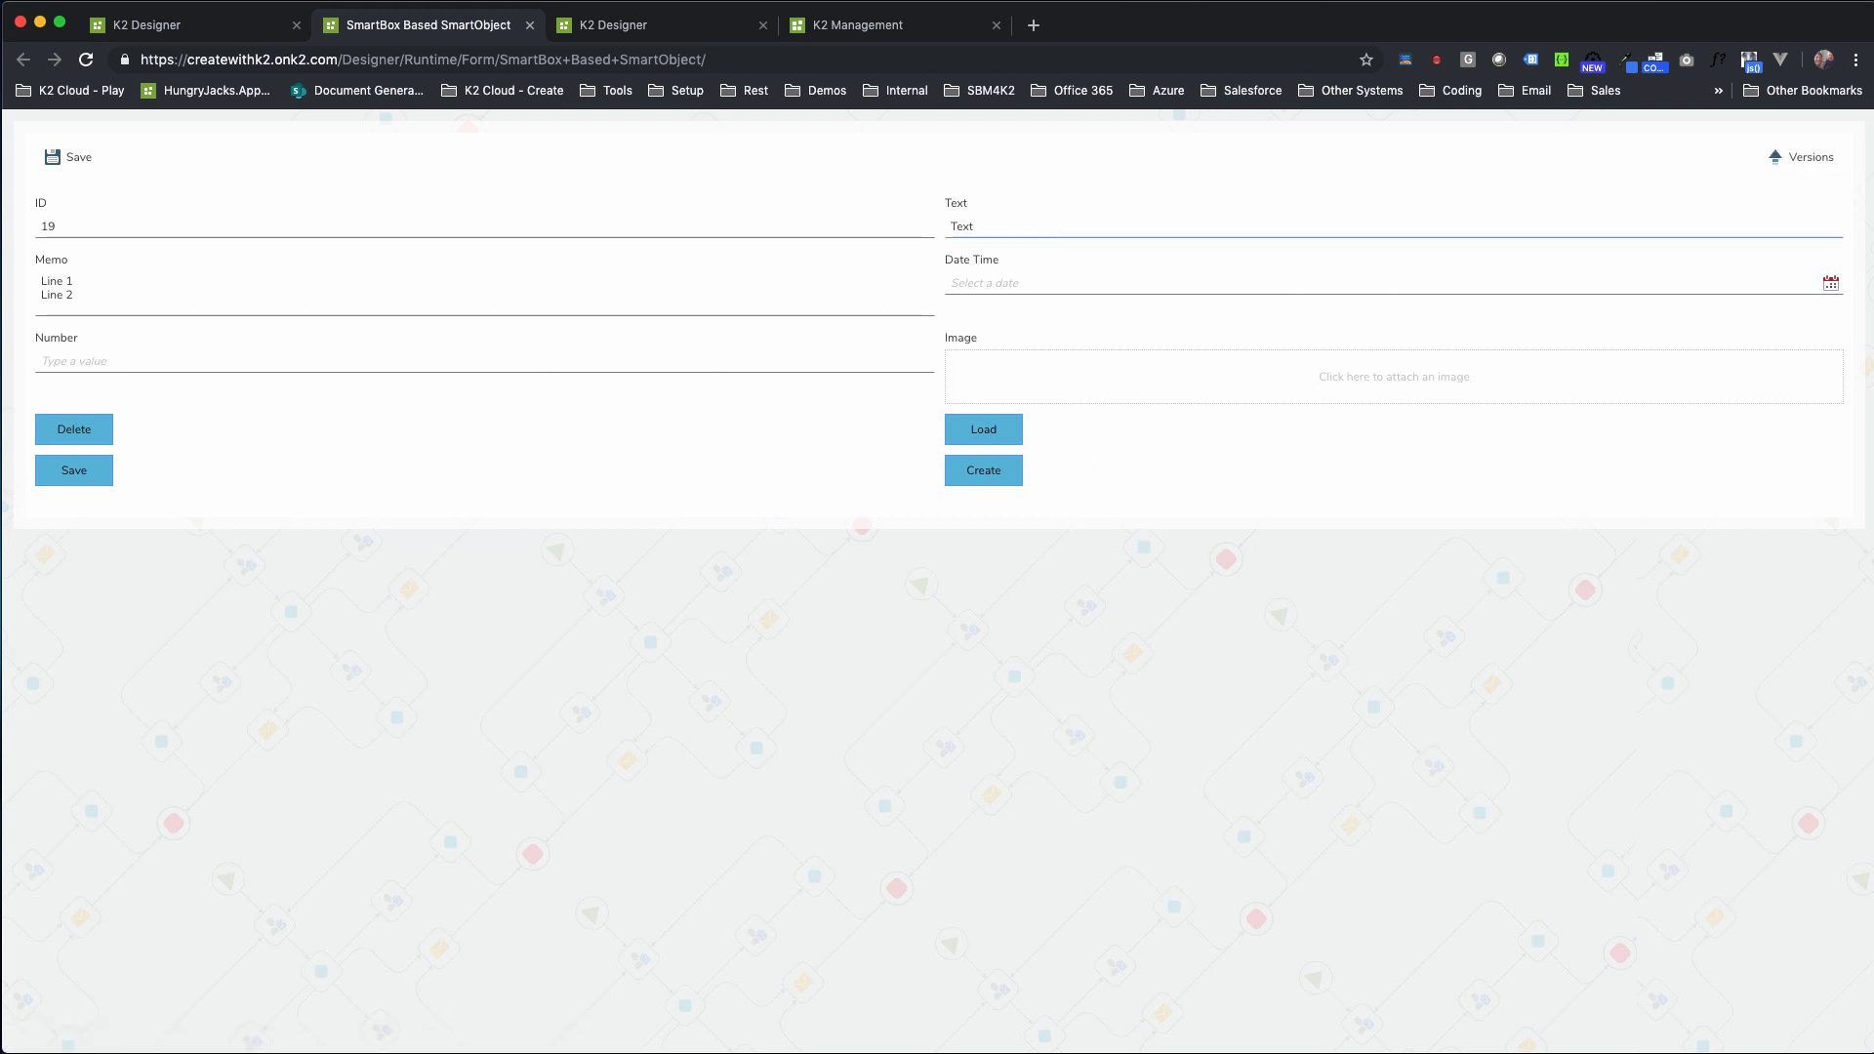
click(141, 295)
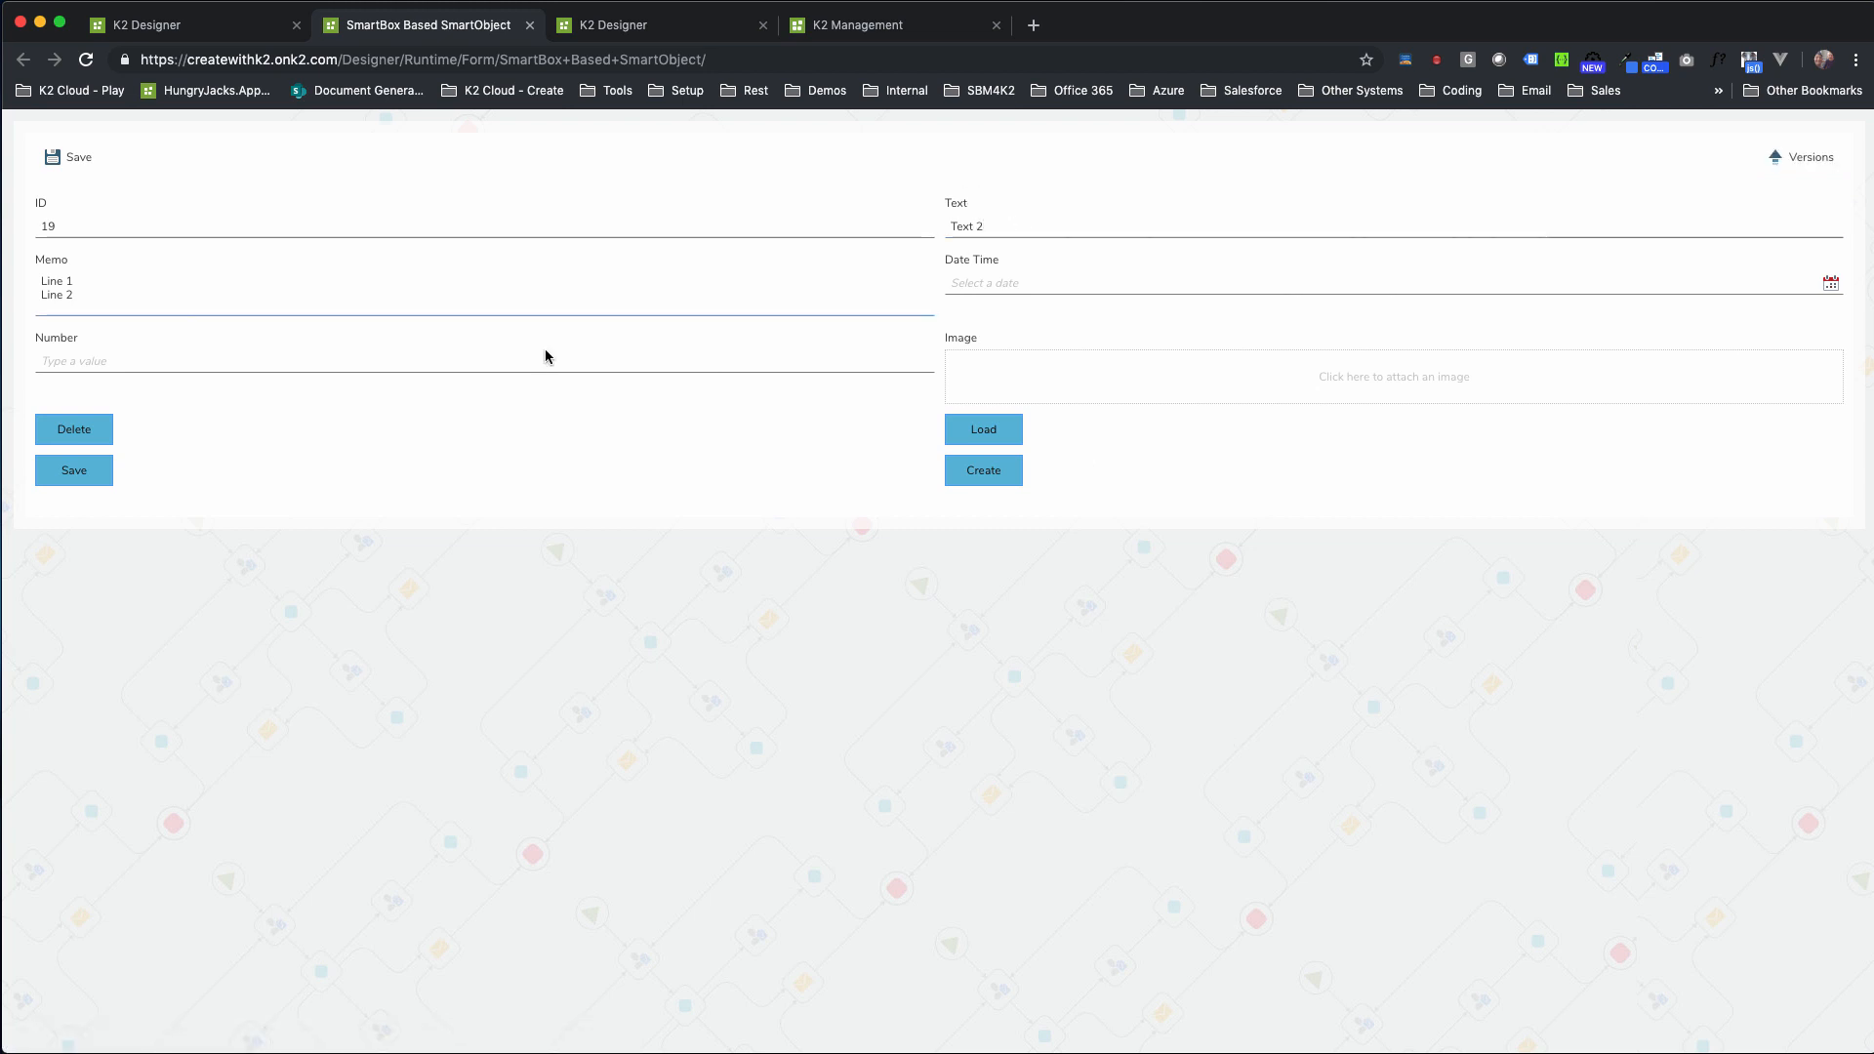
click(86, 471)
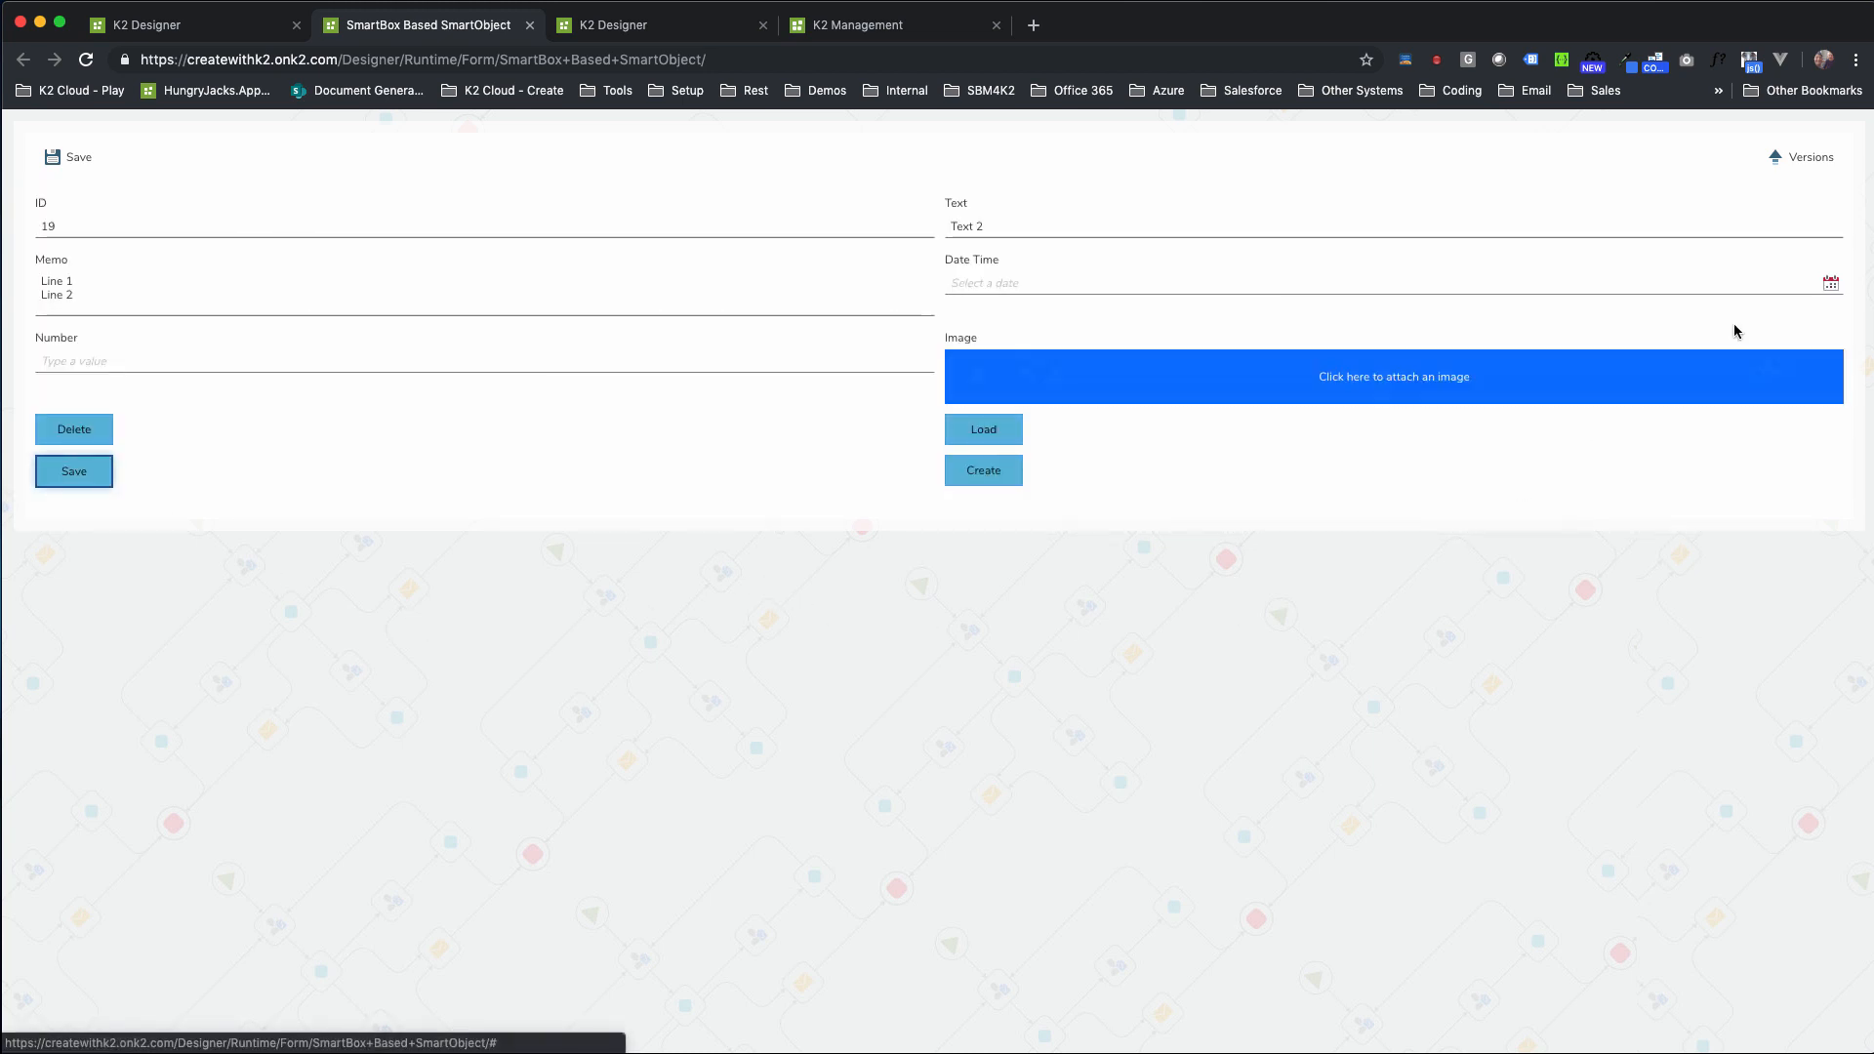
Open the record's version history and compare all field values between the newest and the original version
click(1813, 168)
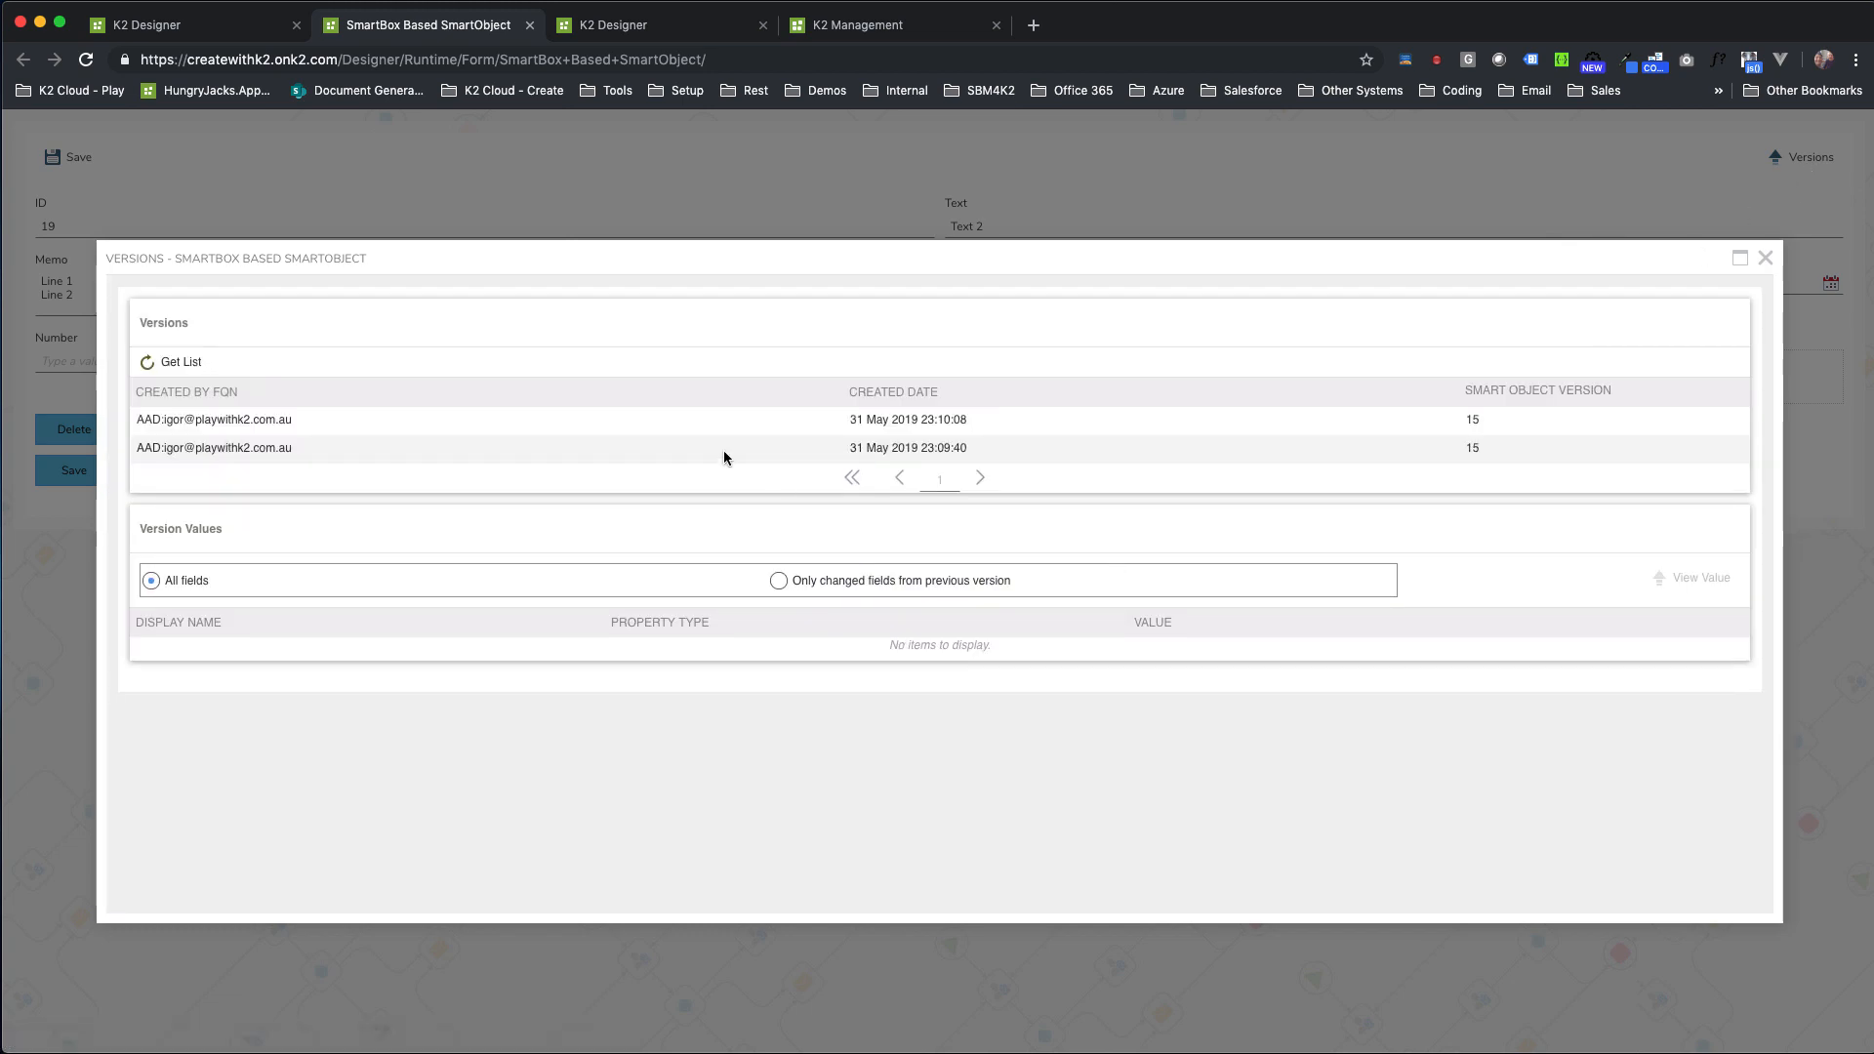
click(849, 449)
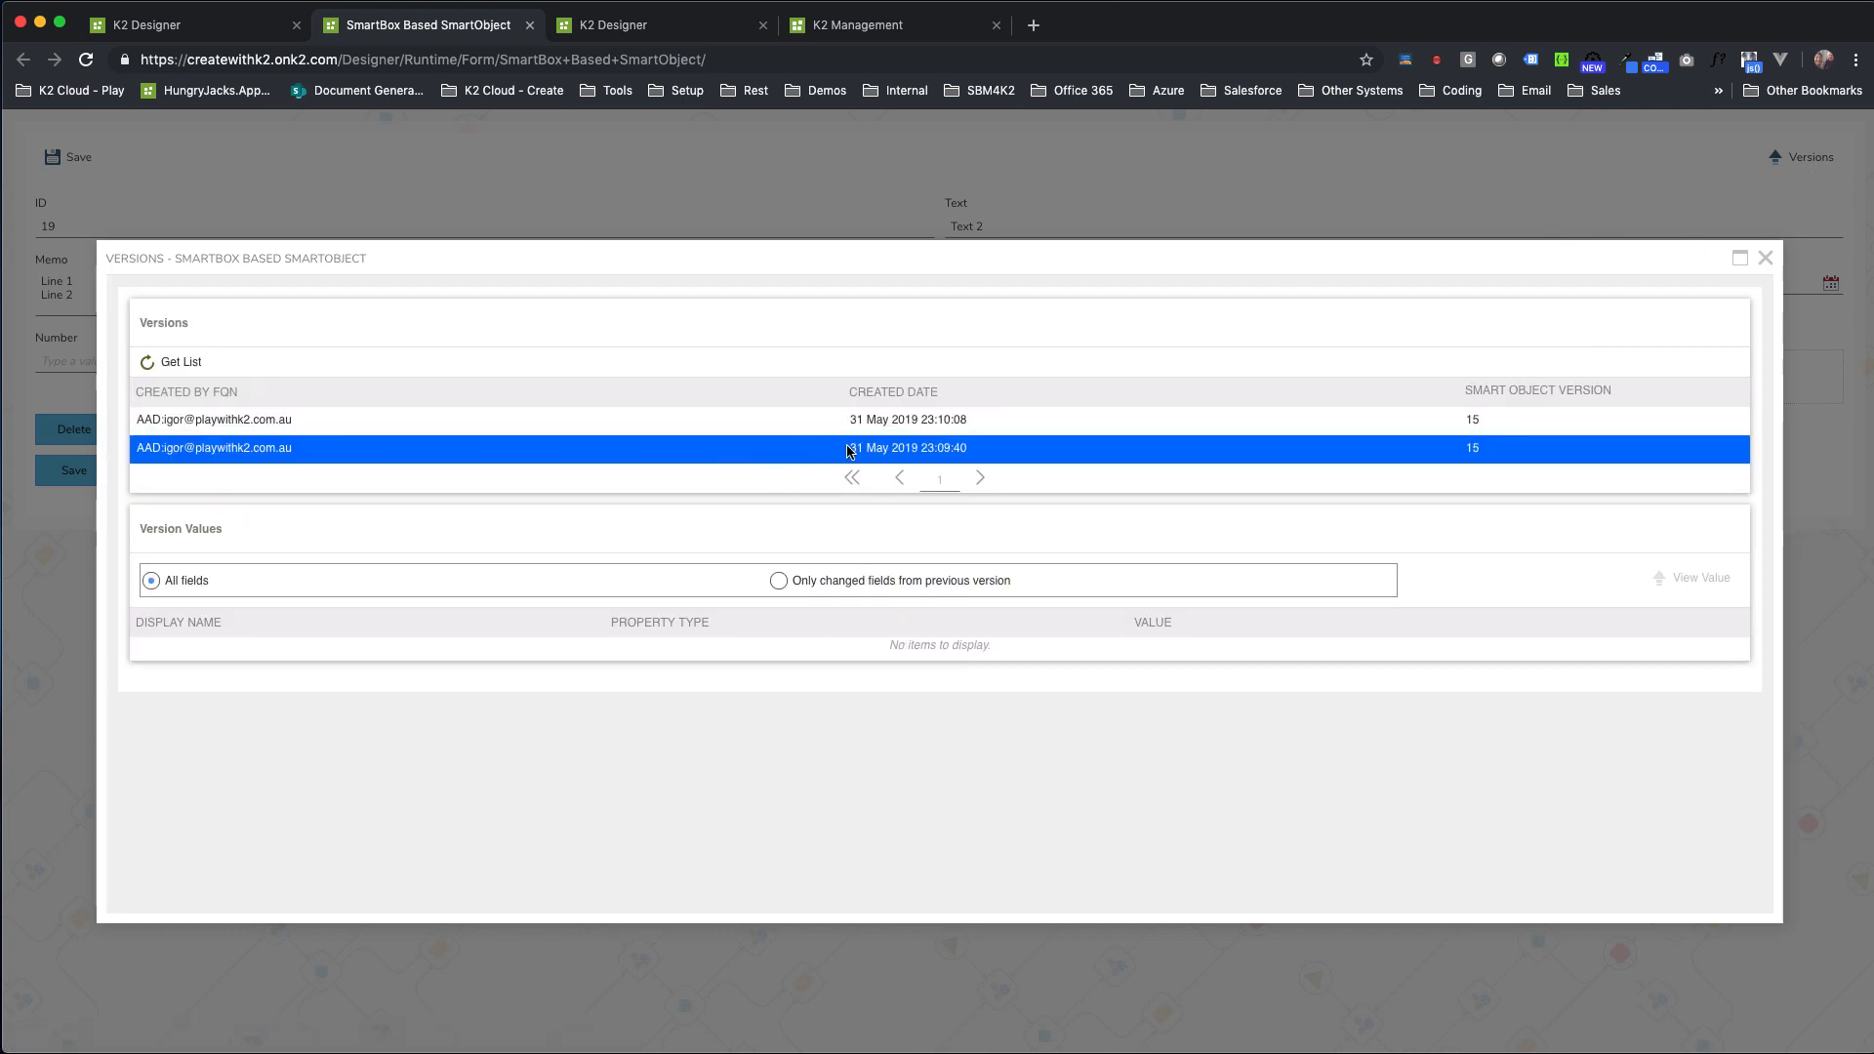
click(950, 429)
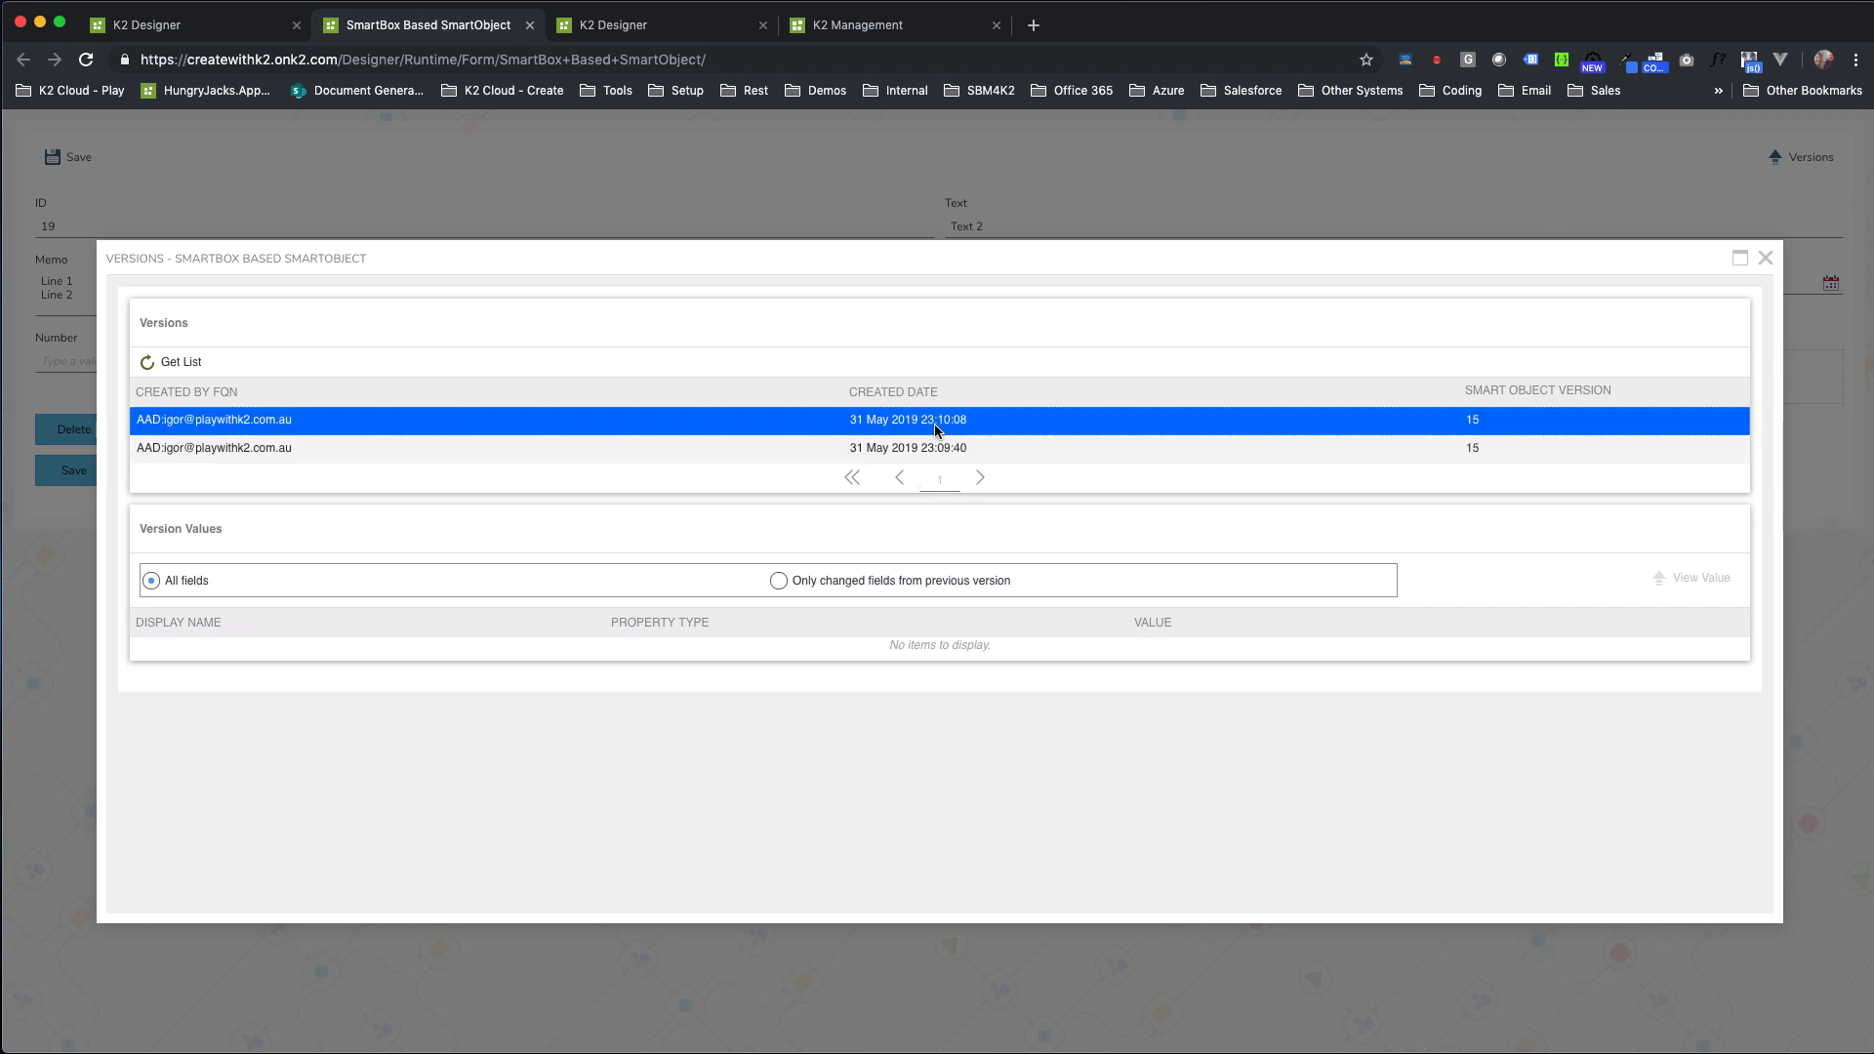
click(936, 429)
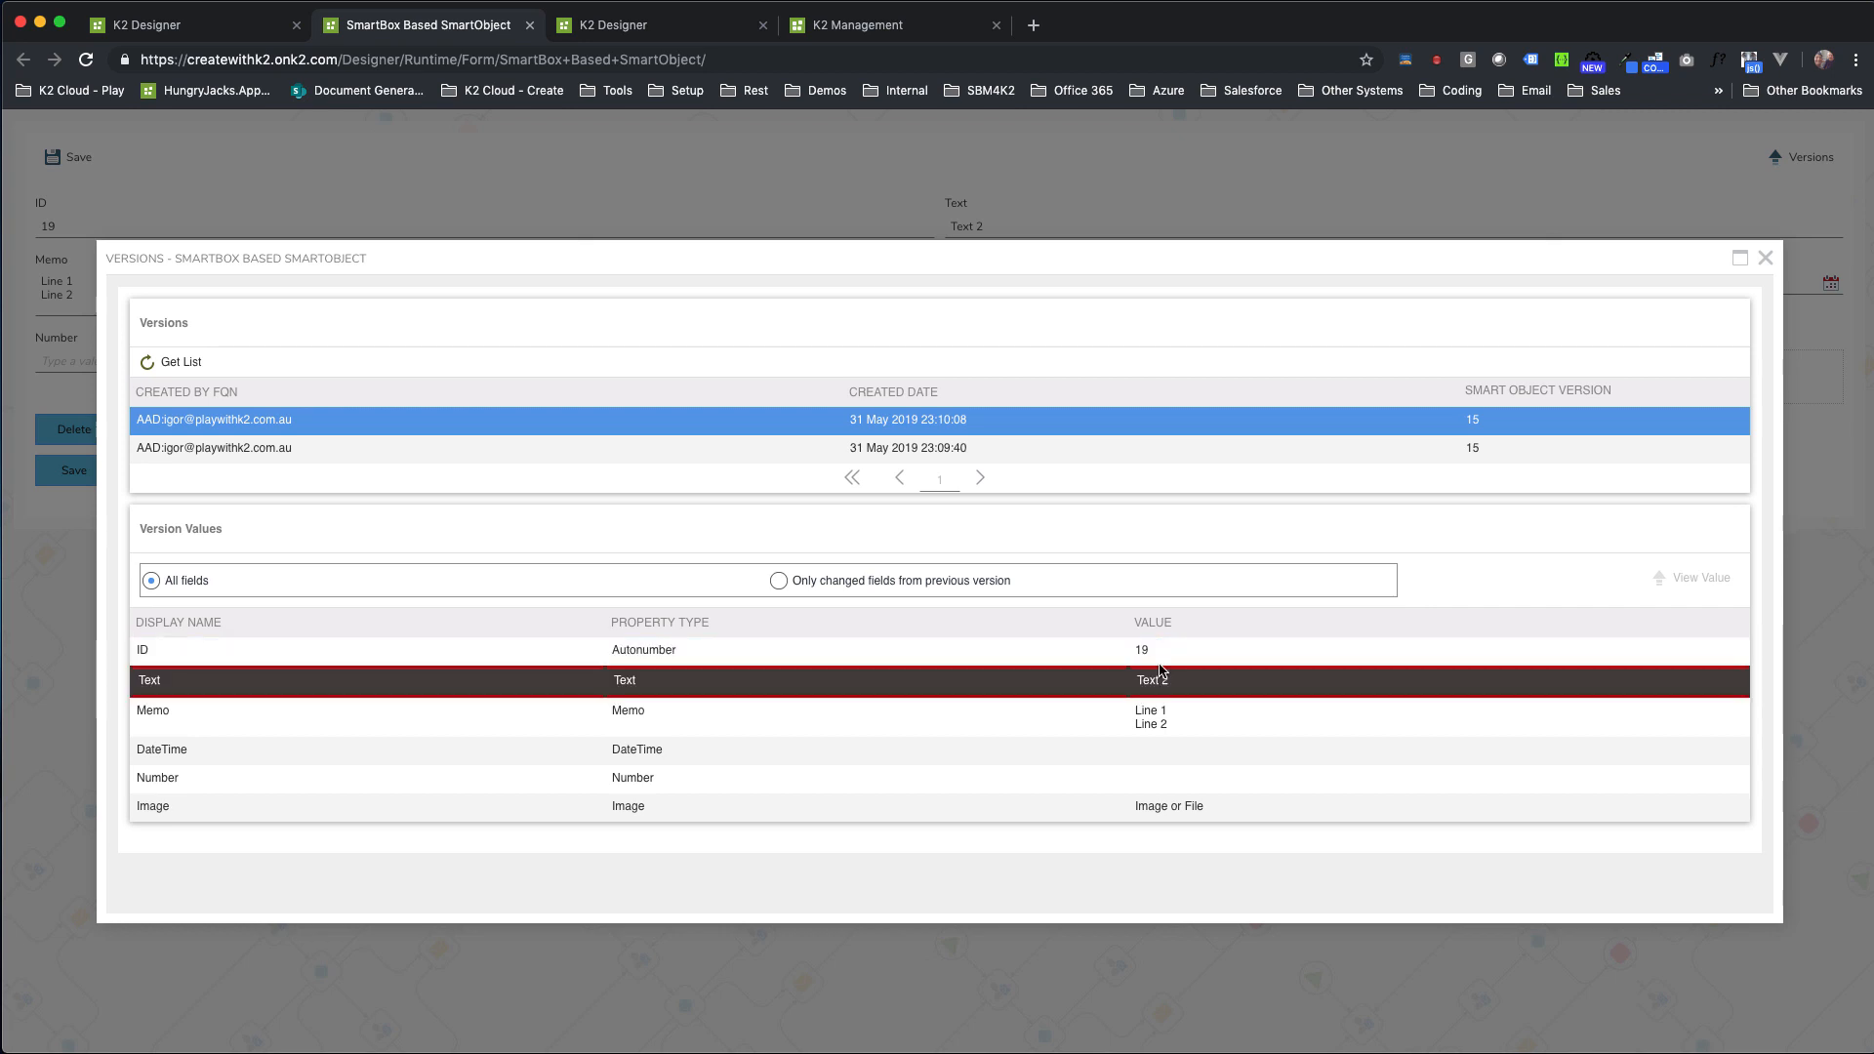
click(1050, 455)
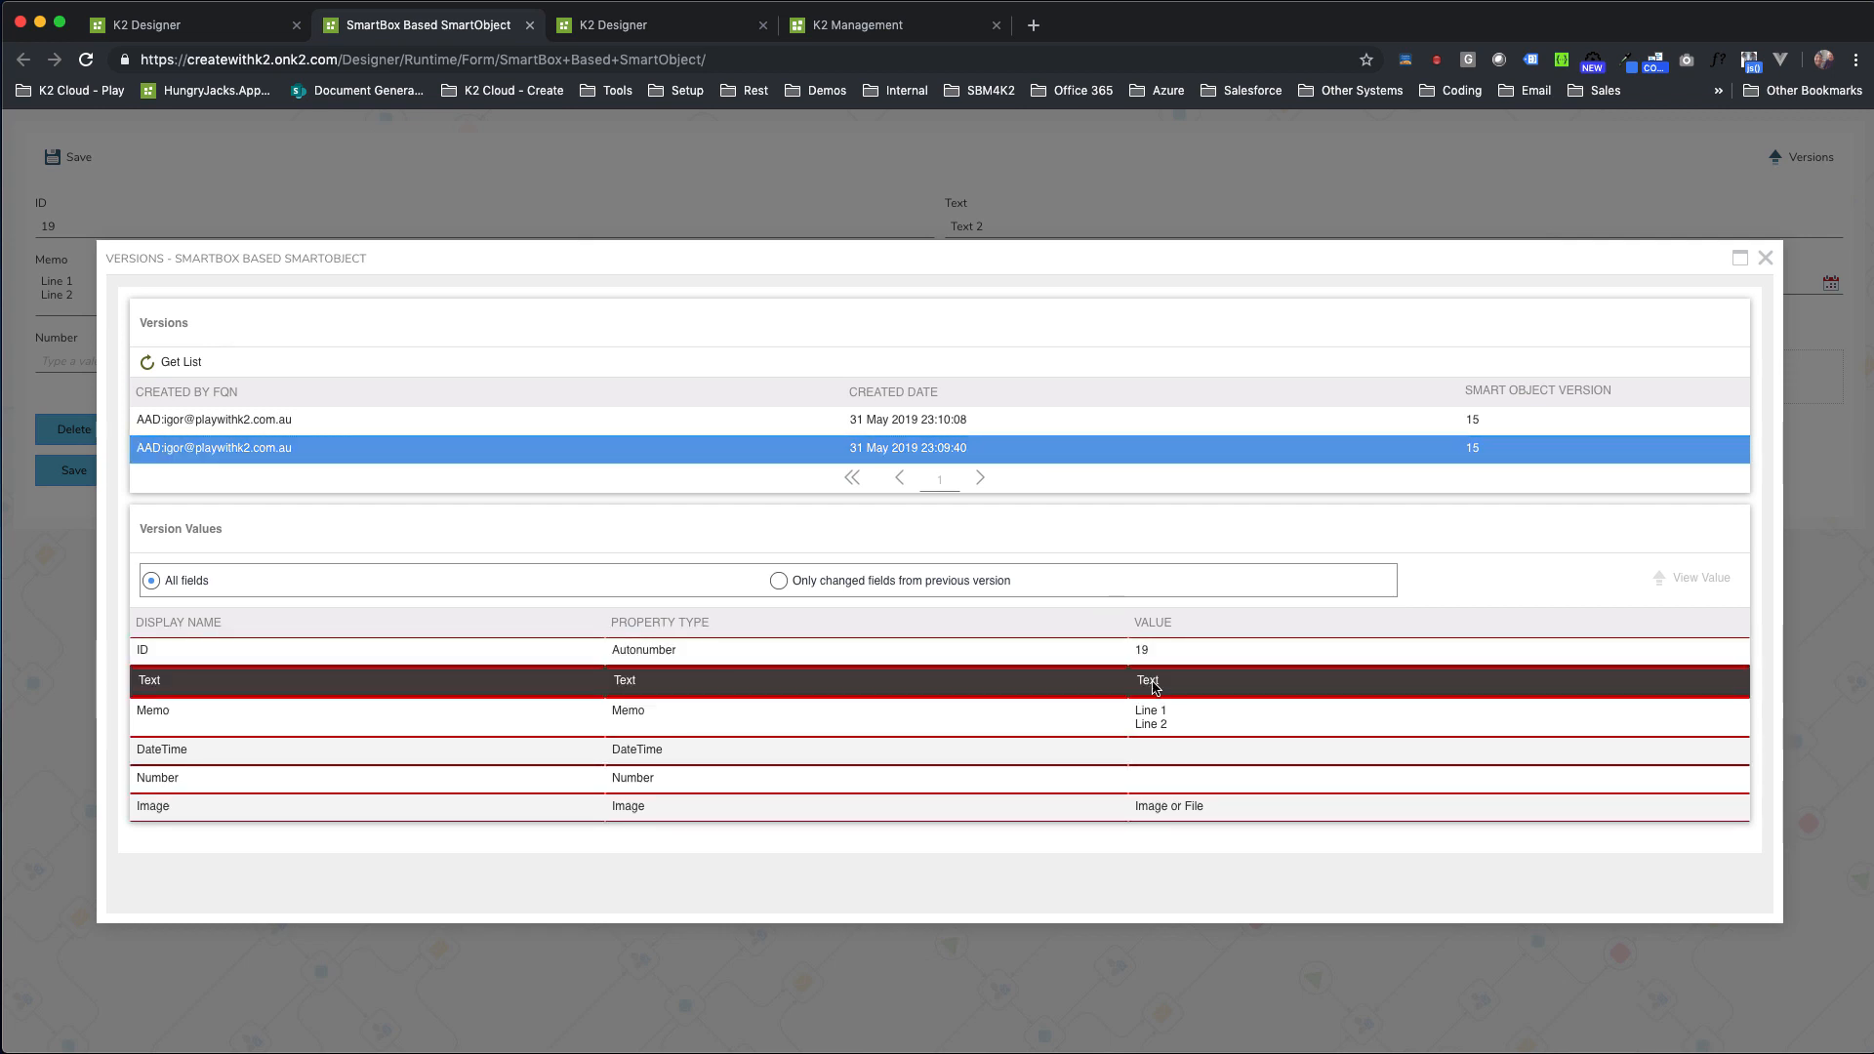
click(1068, 425)
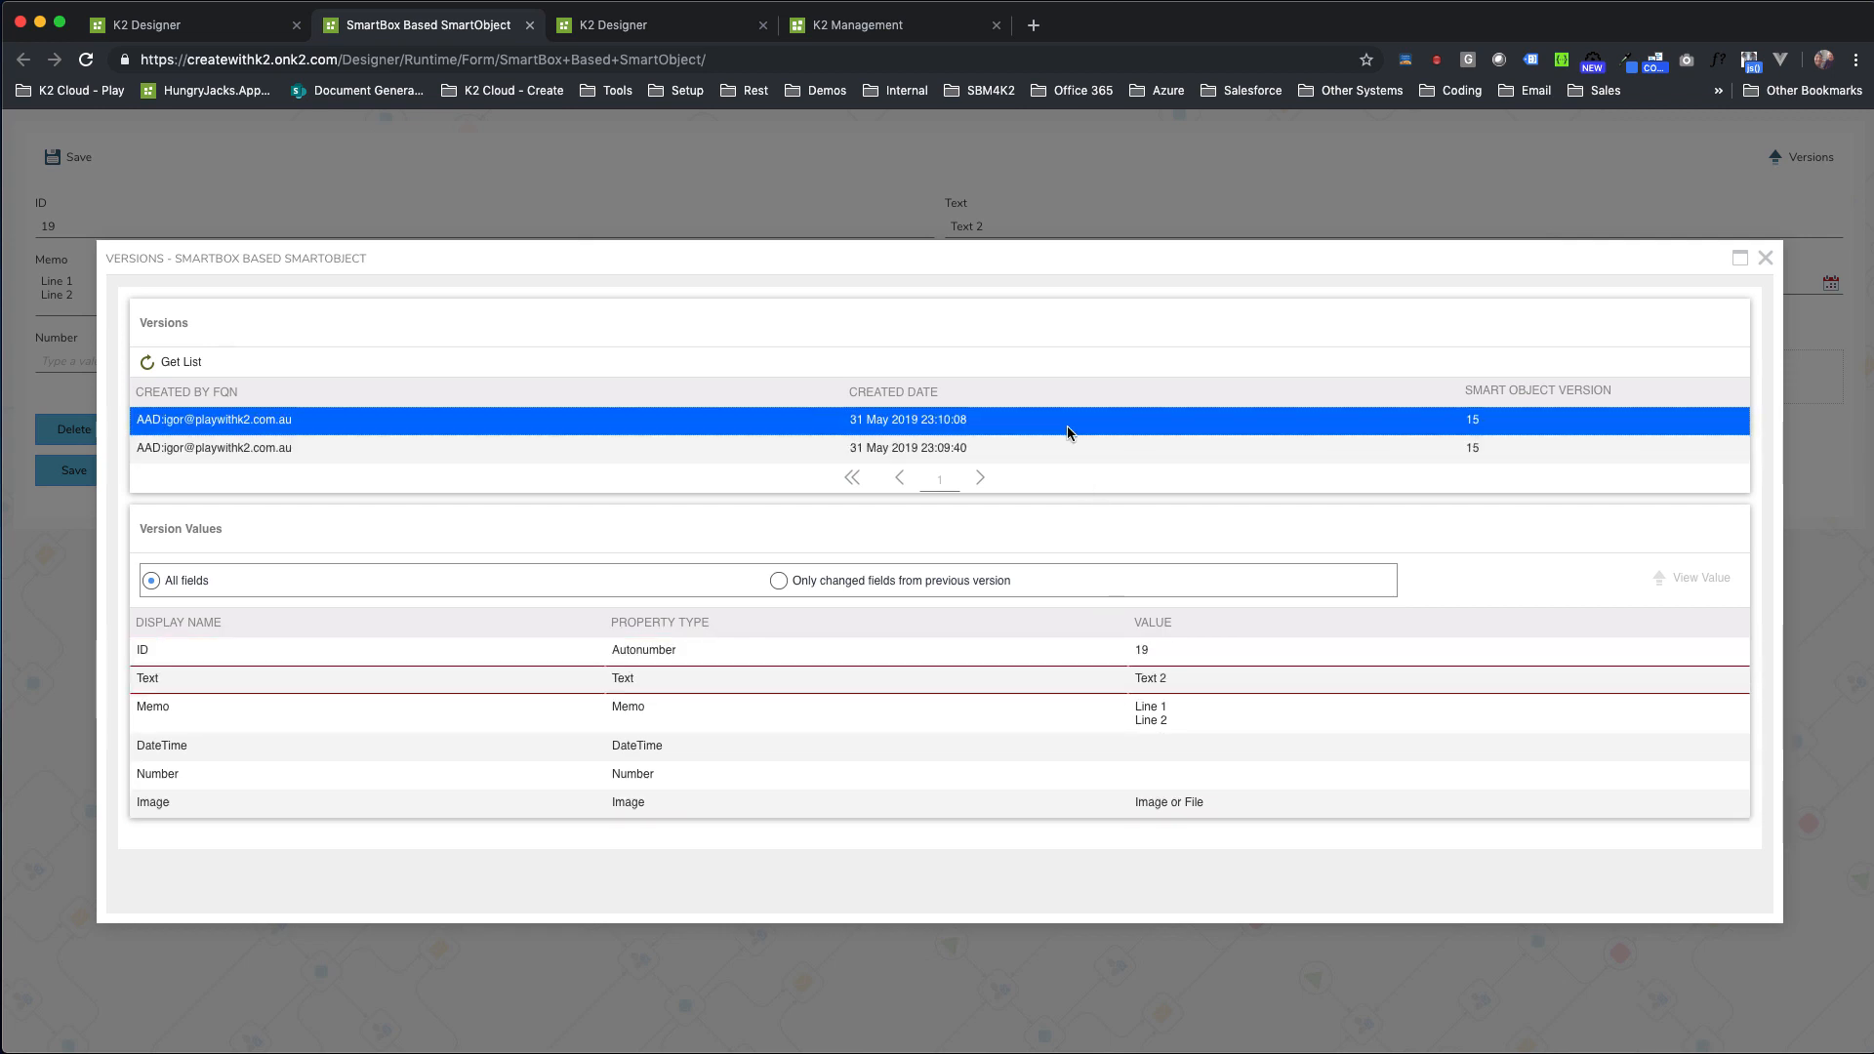
Compare both versions showing only changed fields from the previous version, restore the all-fields view and close the history
click(802, 583)
click(1017, 453)
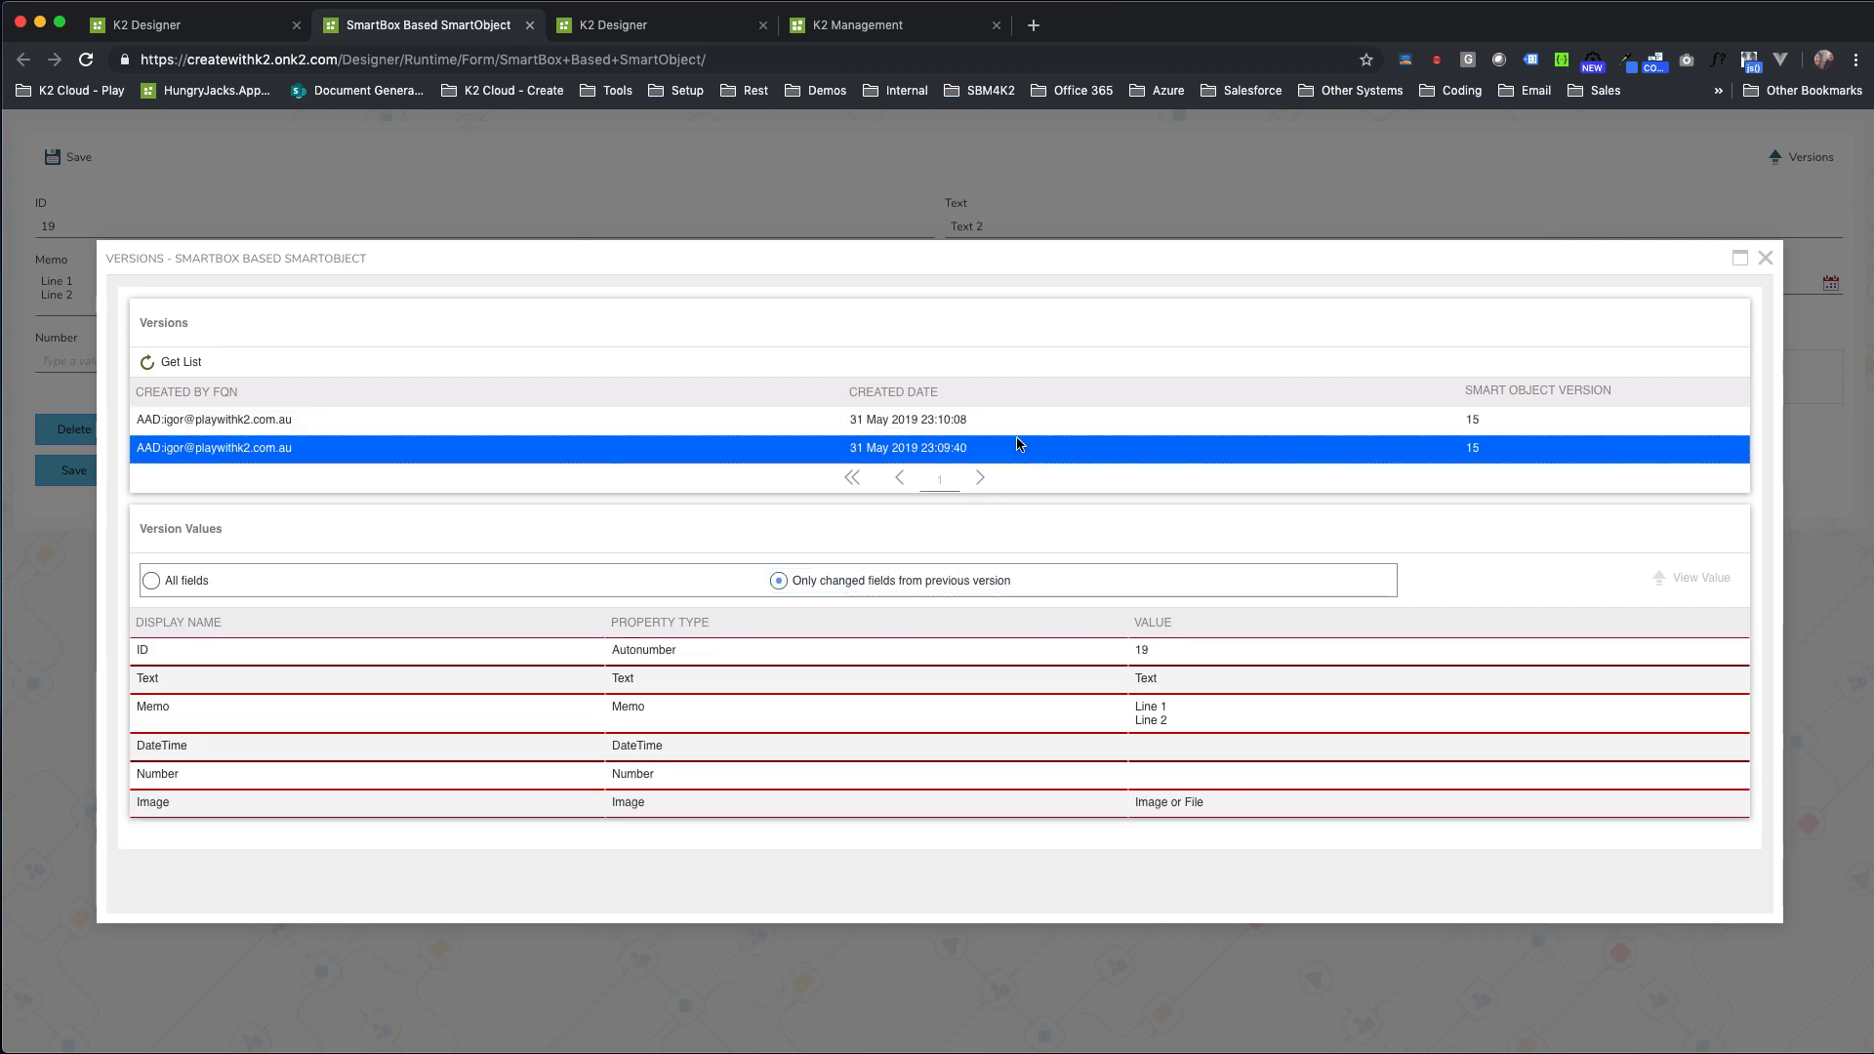
click(1017, 426)
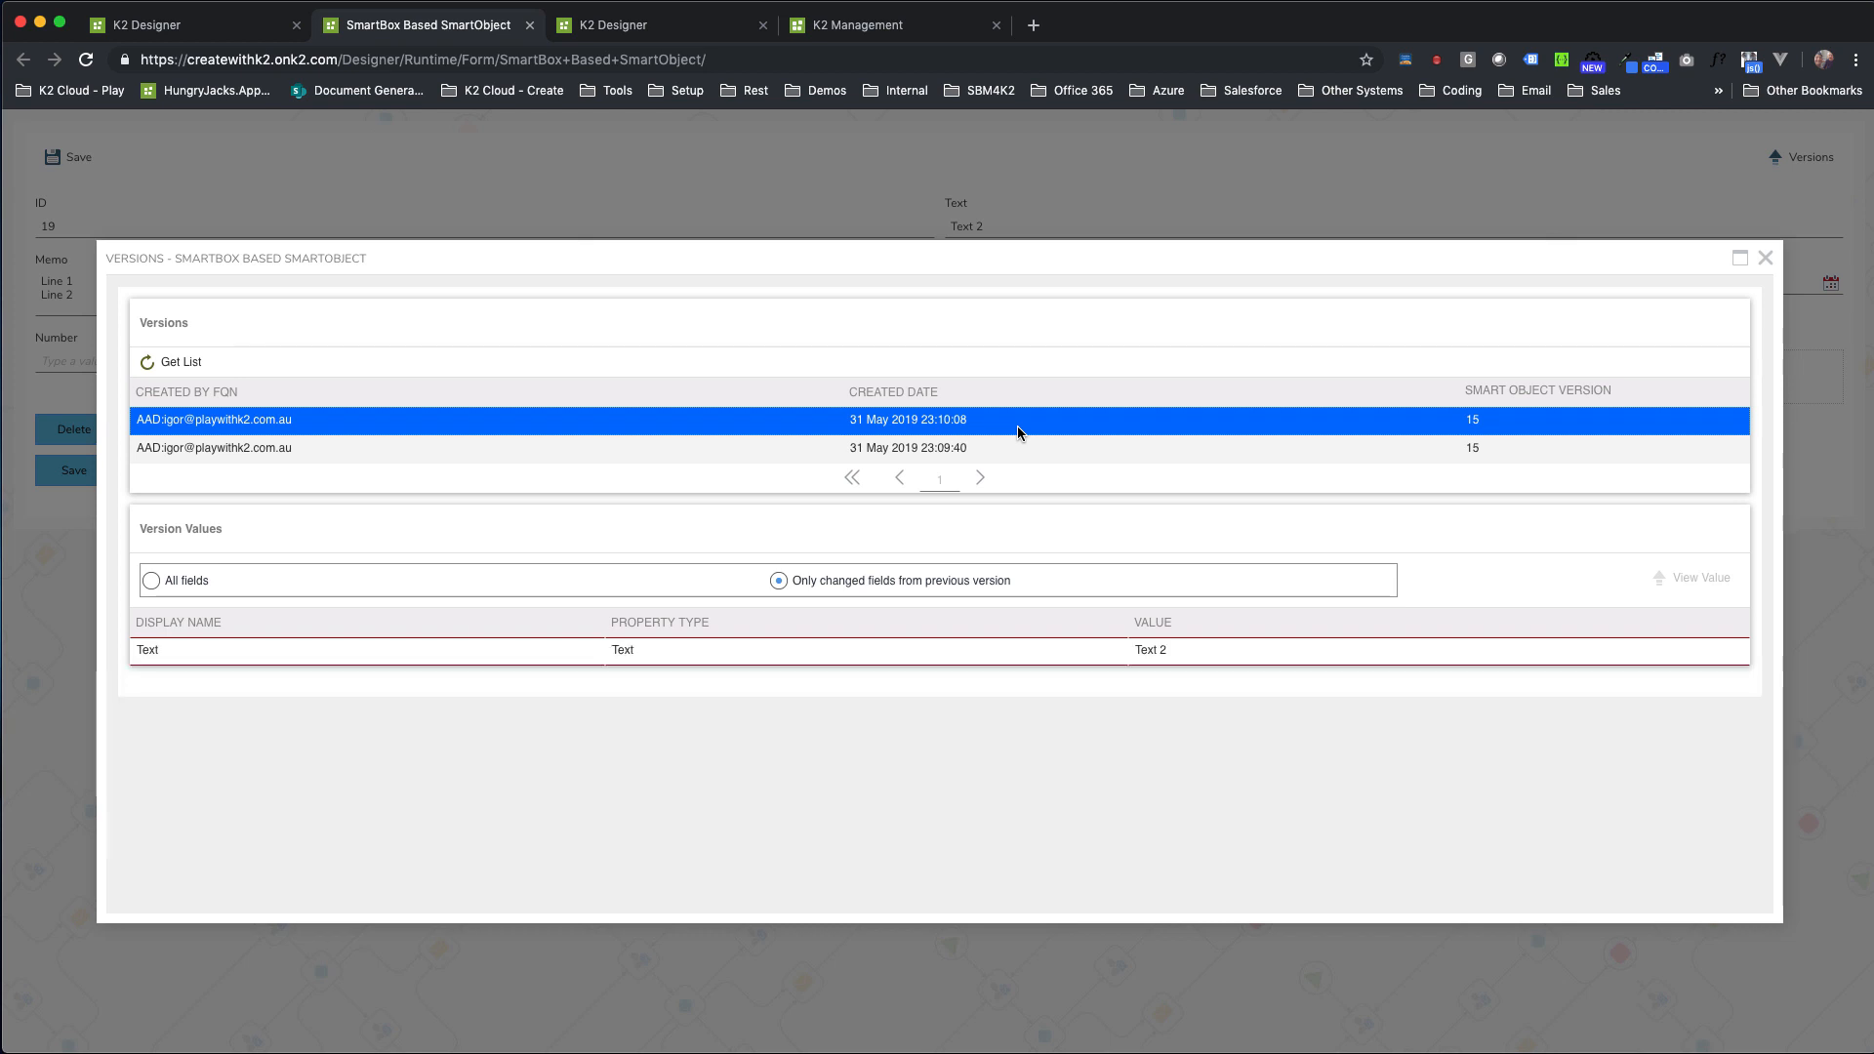
click(179, 586)
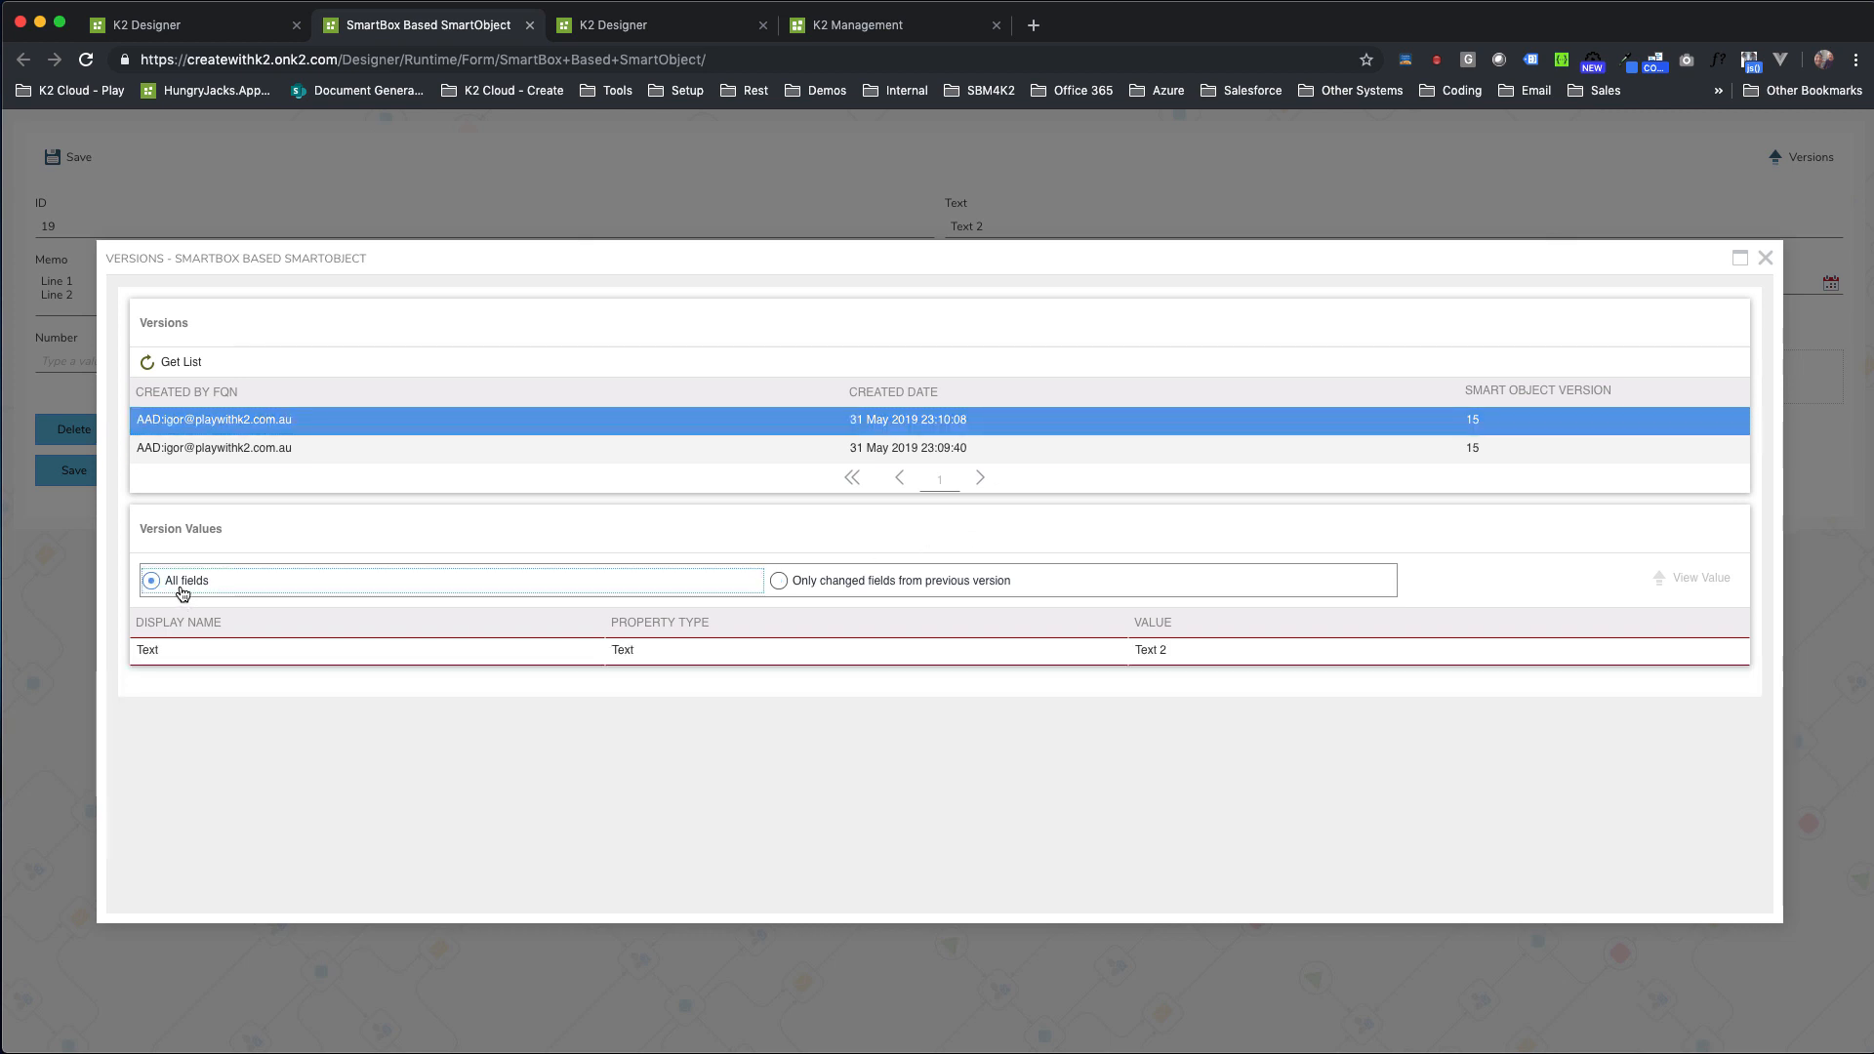
click(1765, 257)
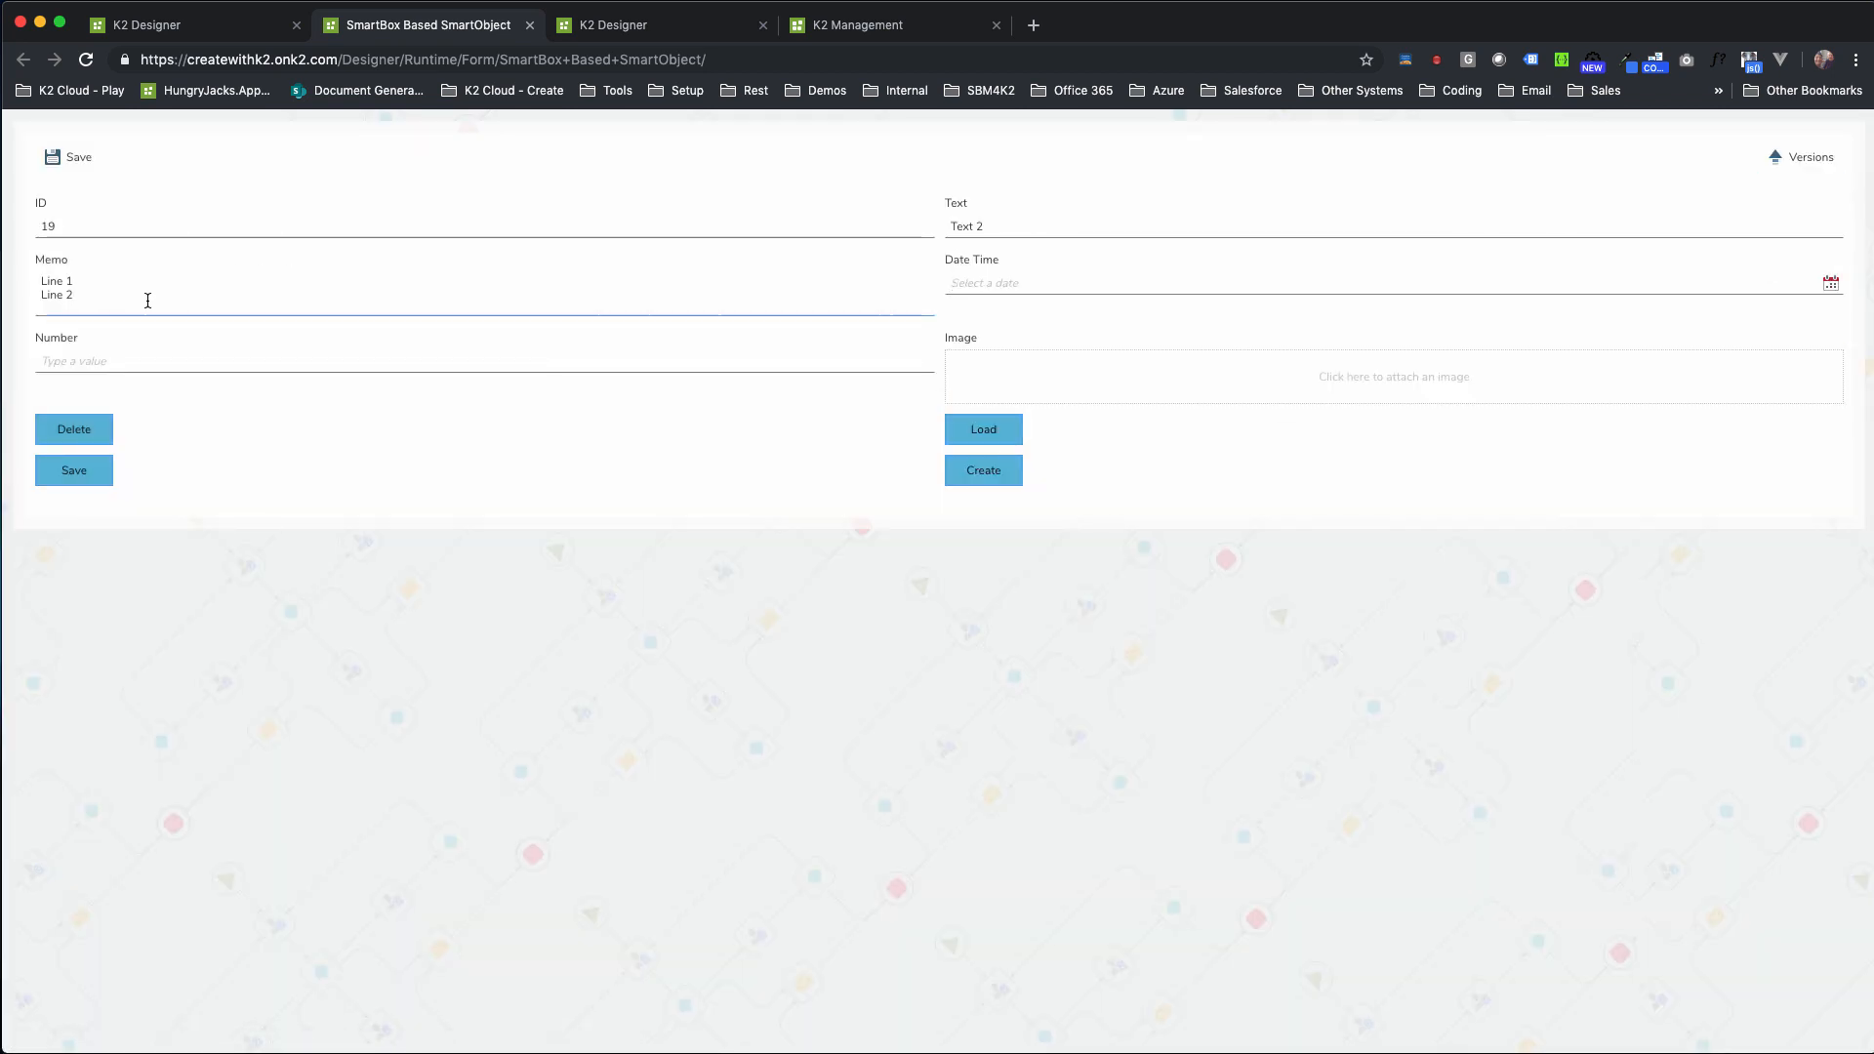
Add "Line 3" to the Memo, set Number to 23 and save the record
text(Line 3)
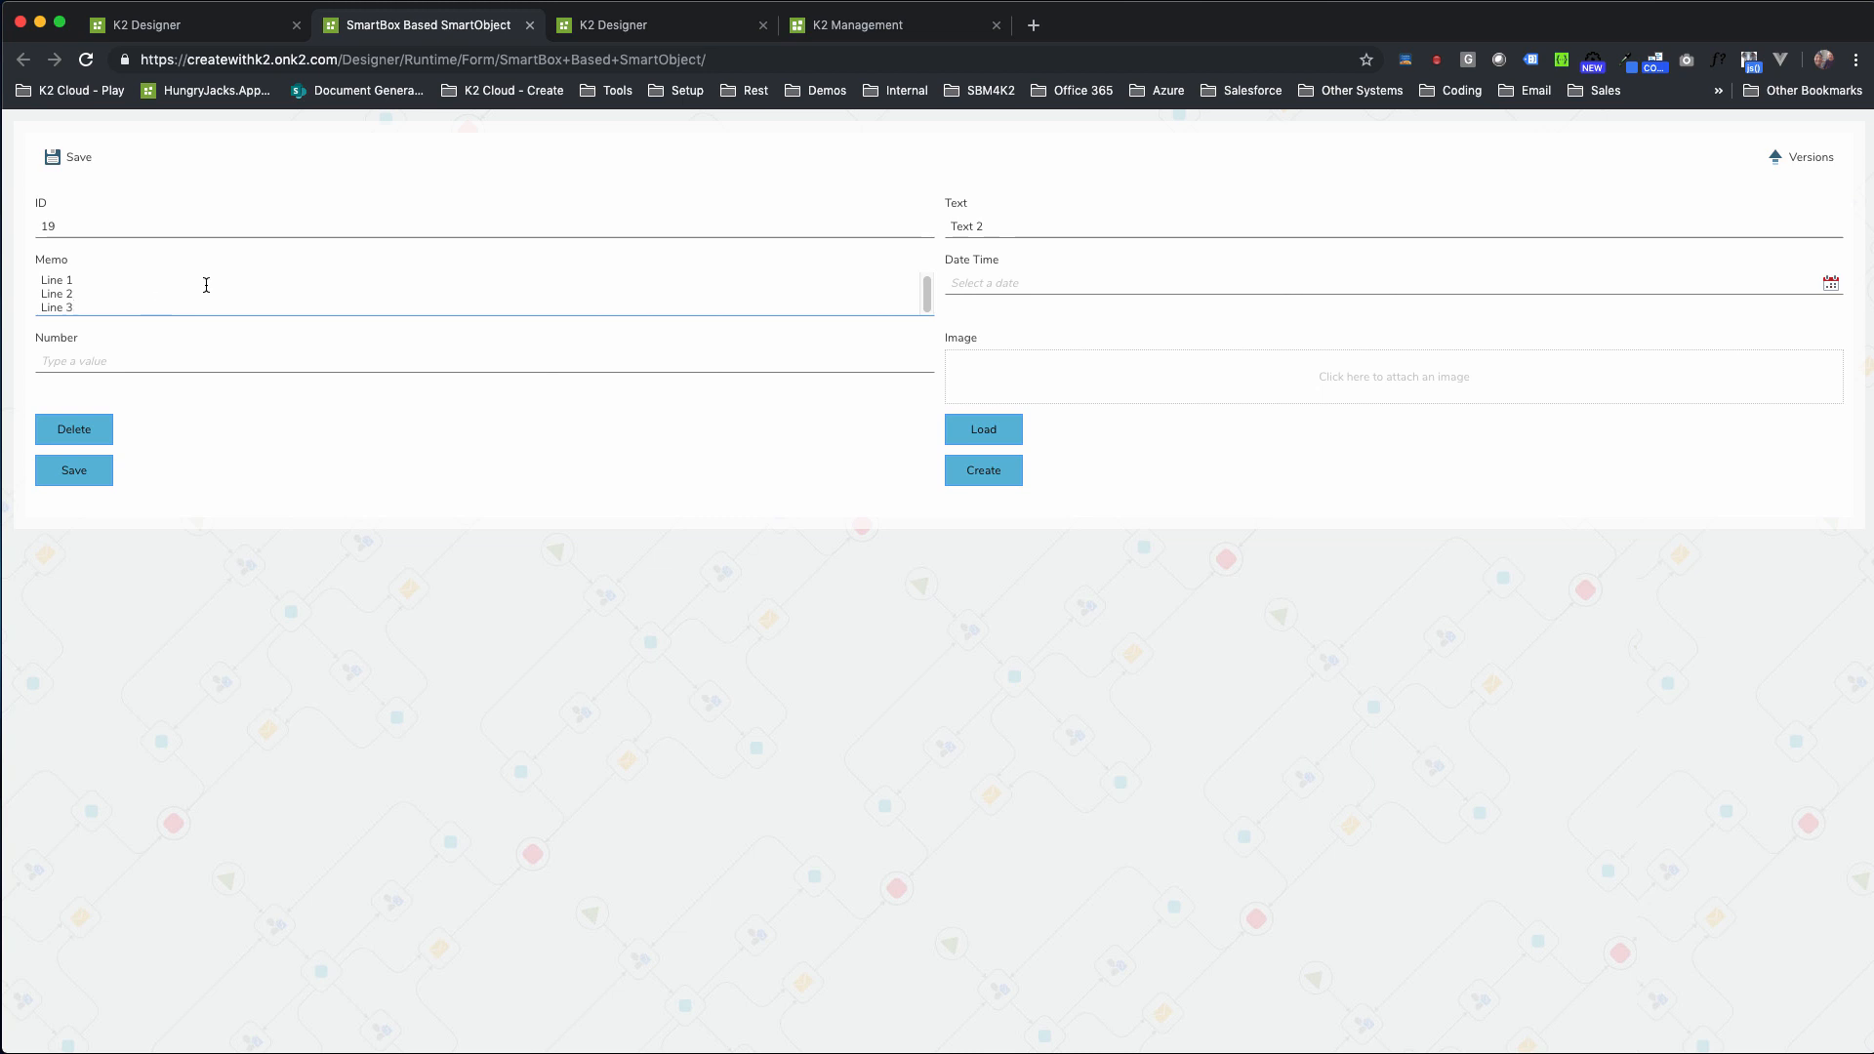
click(151, 358)
text(23)
click(69, 475)
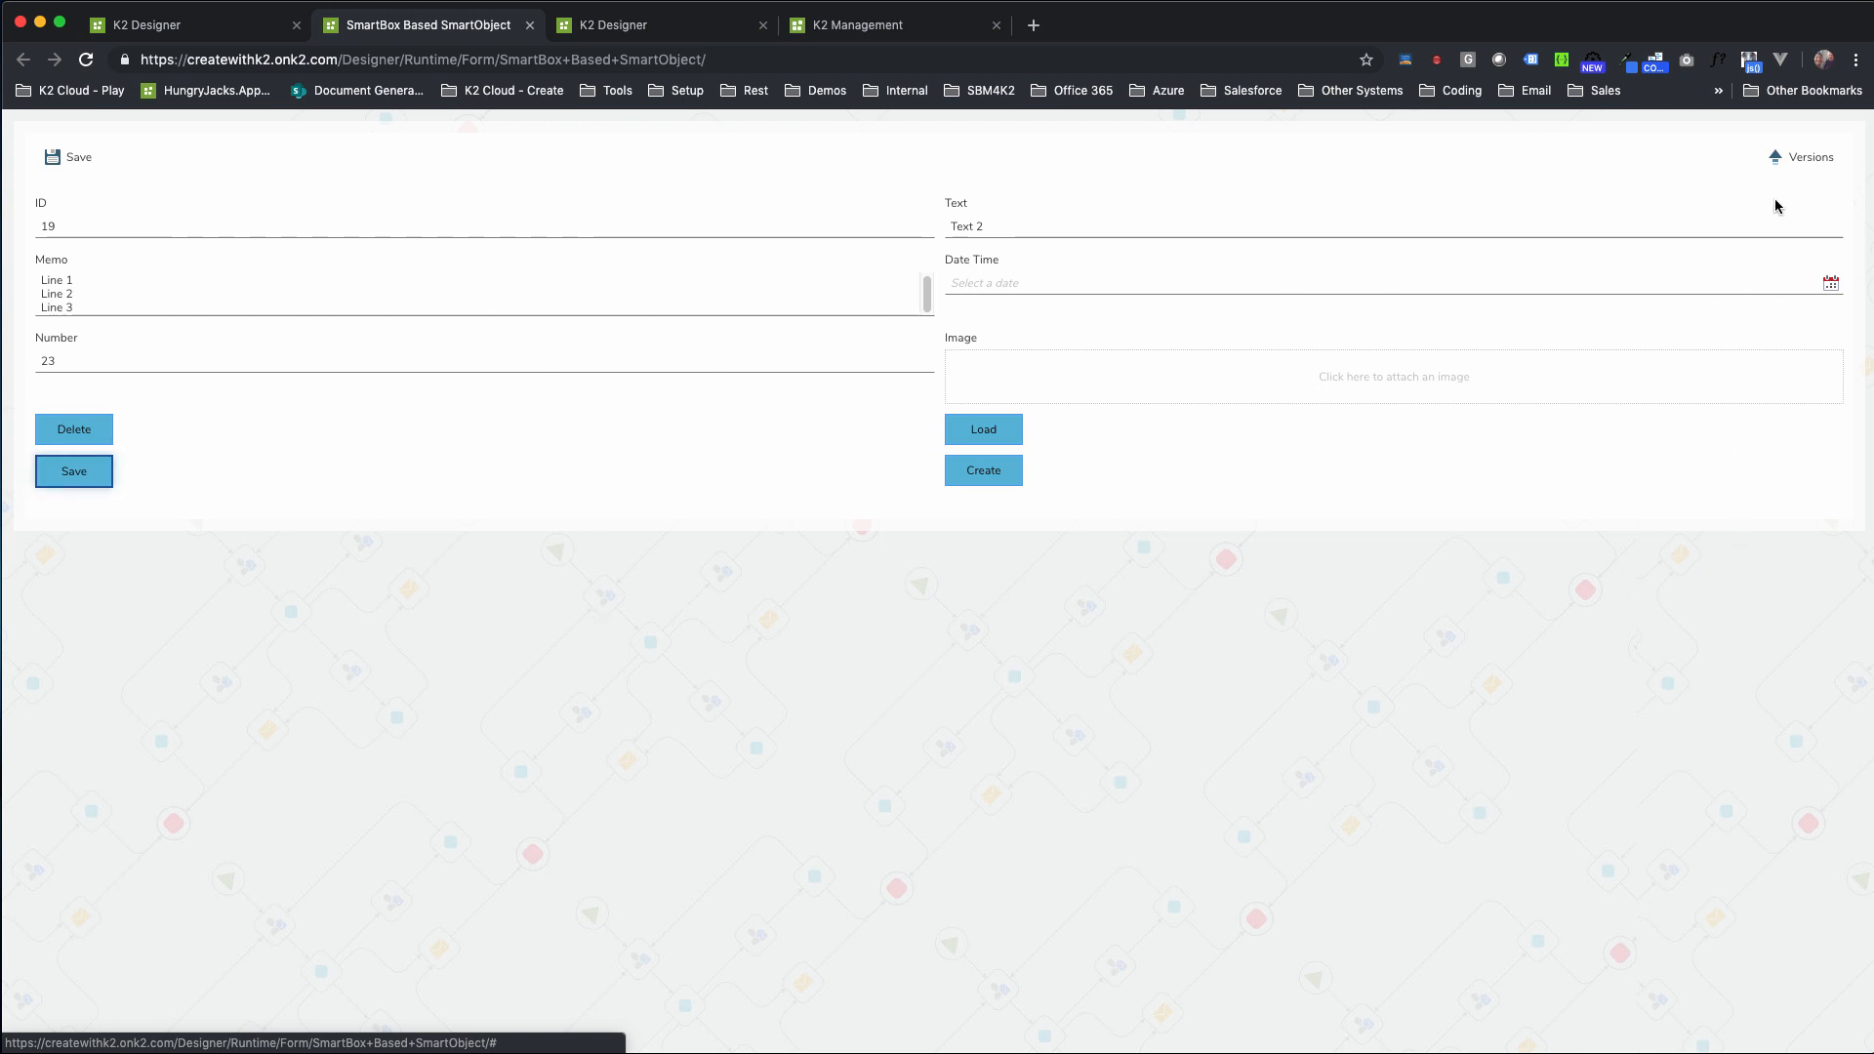
Open the version history and show only the changed fields for the newest version
click(1799, 163)
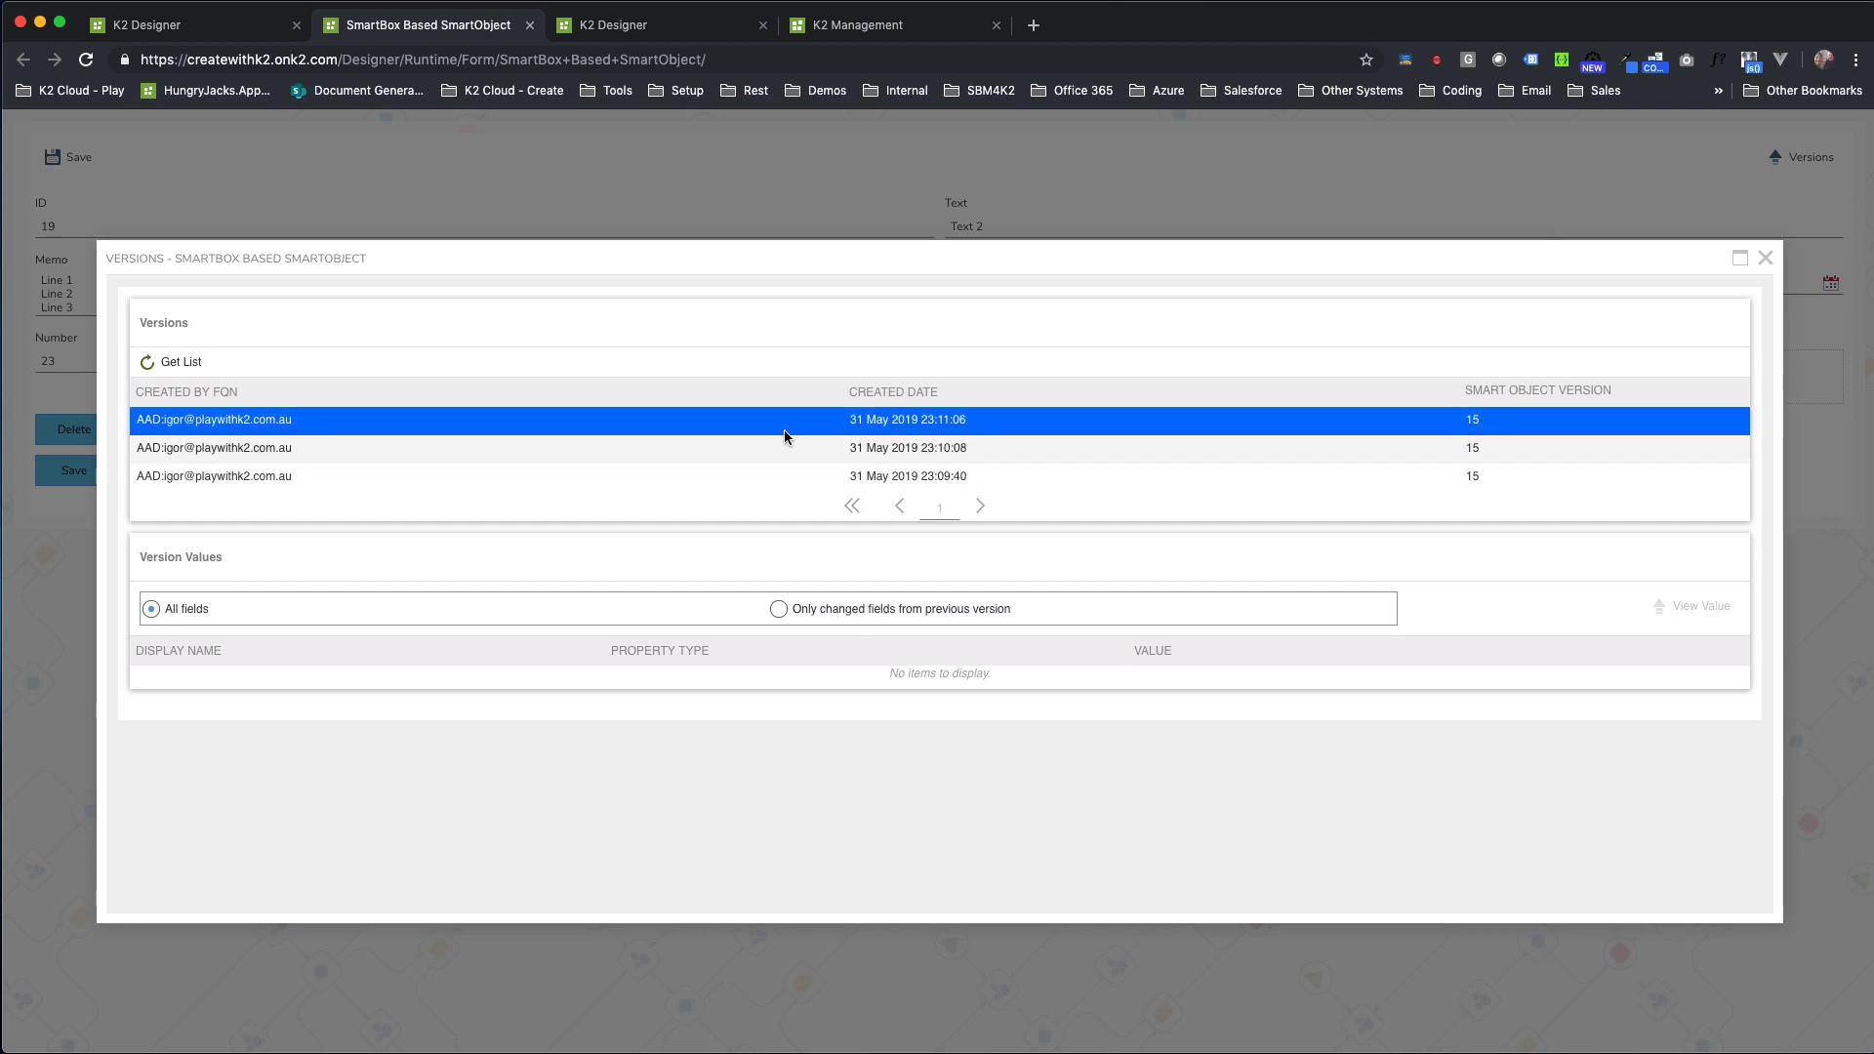
click(786, 436)
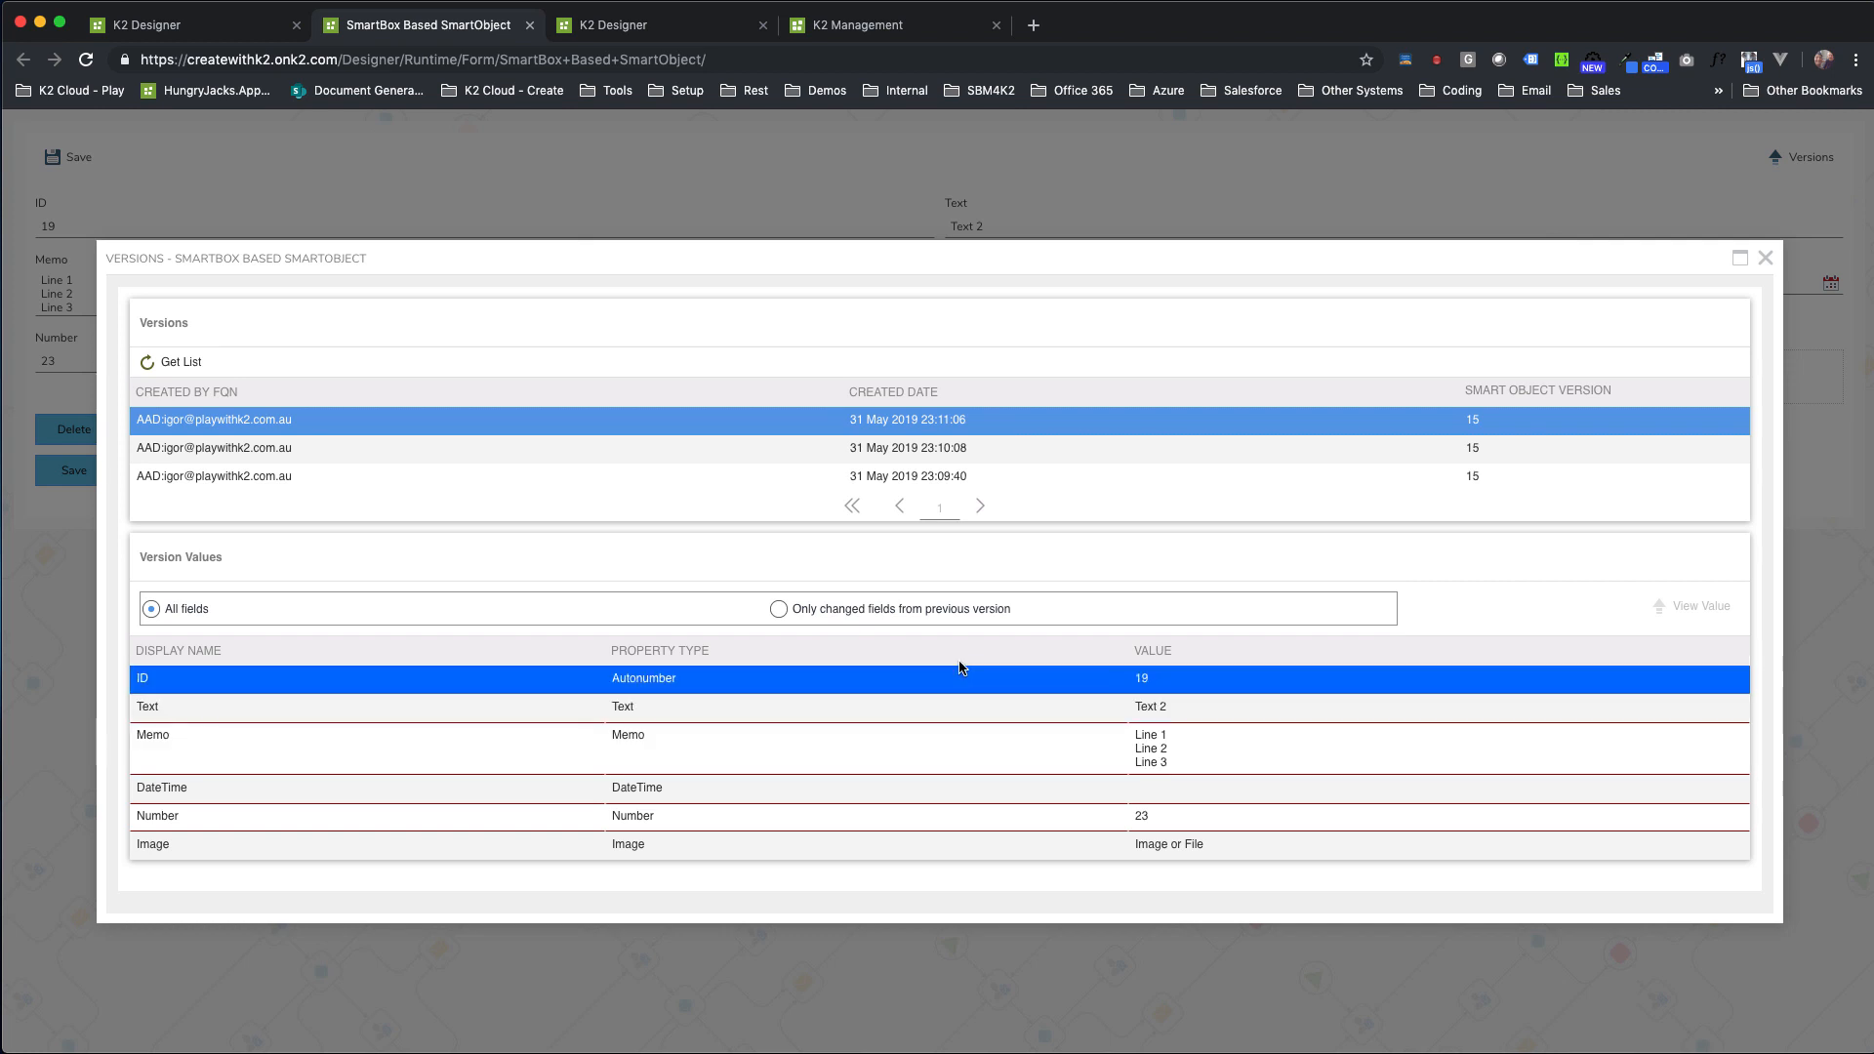
click(862, 615)
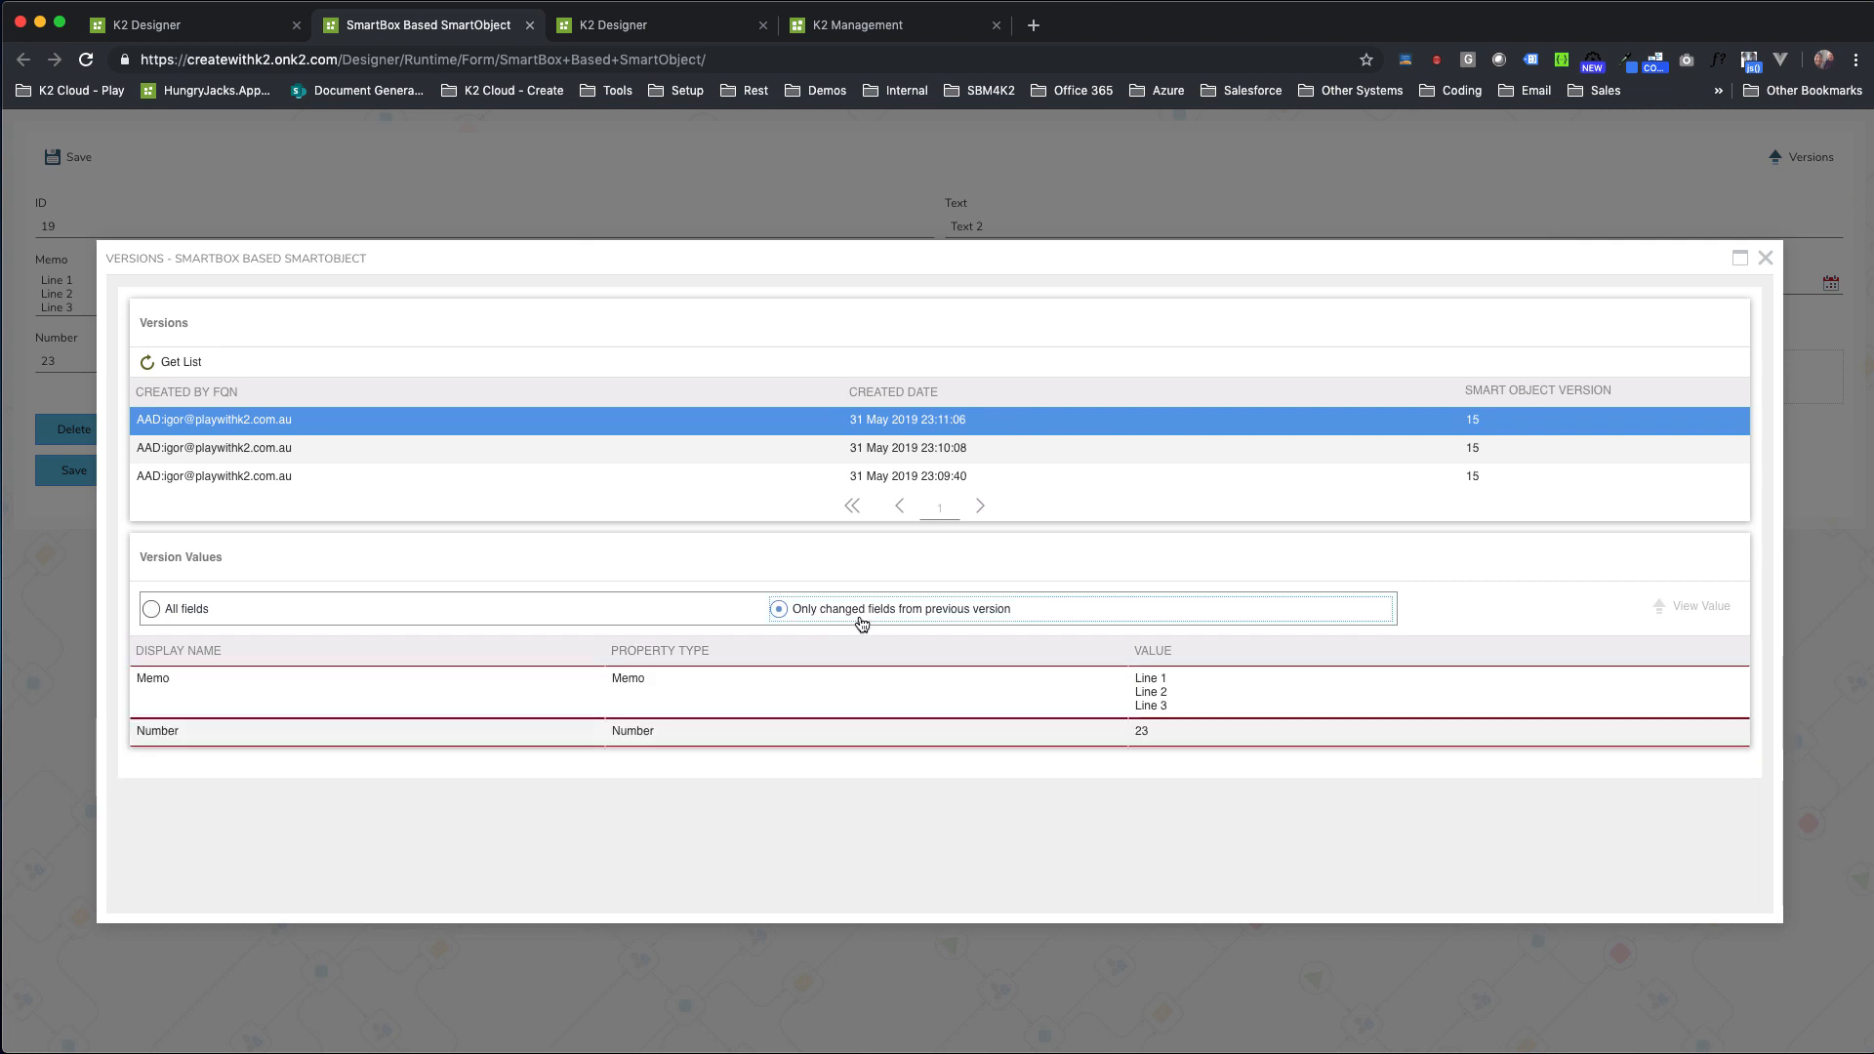
Compare the changed fields across the two older versions and the newest one, and close the version history
click(890, 450)
click(905, 483)
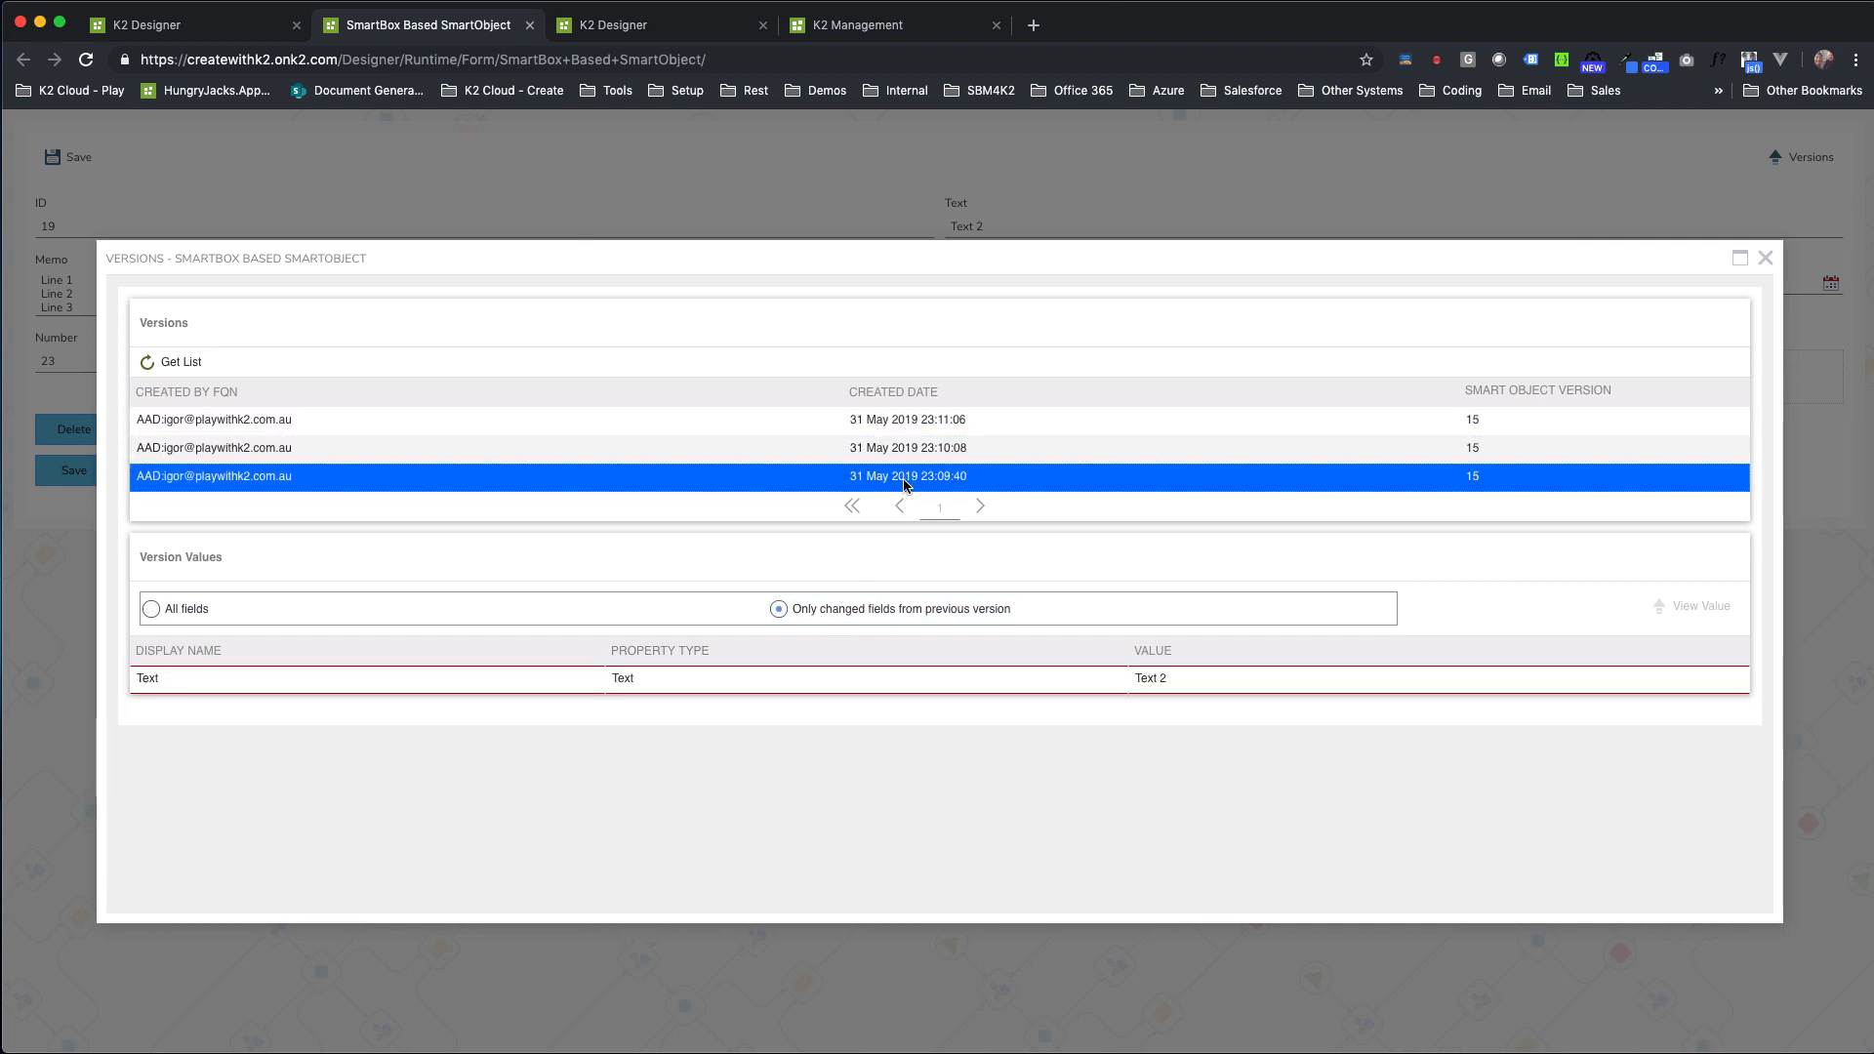
click(907, 451)
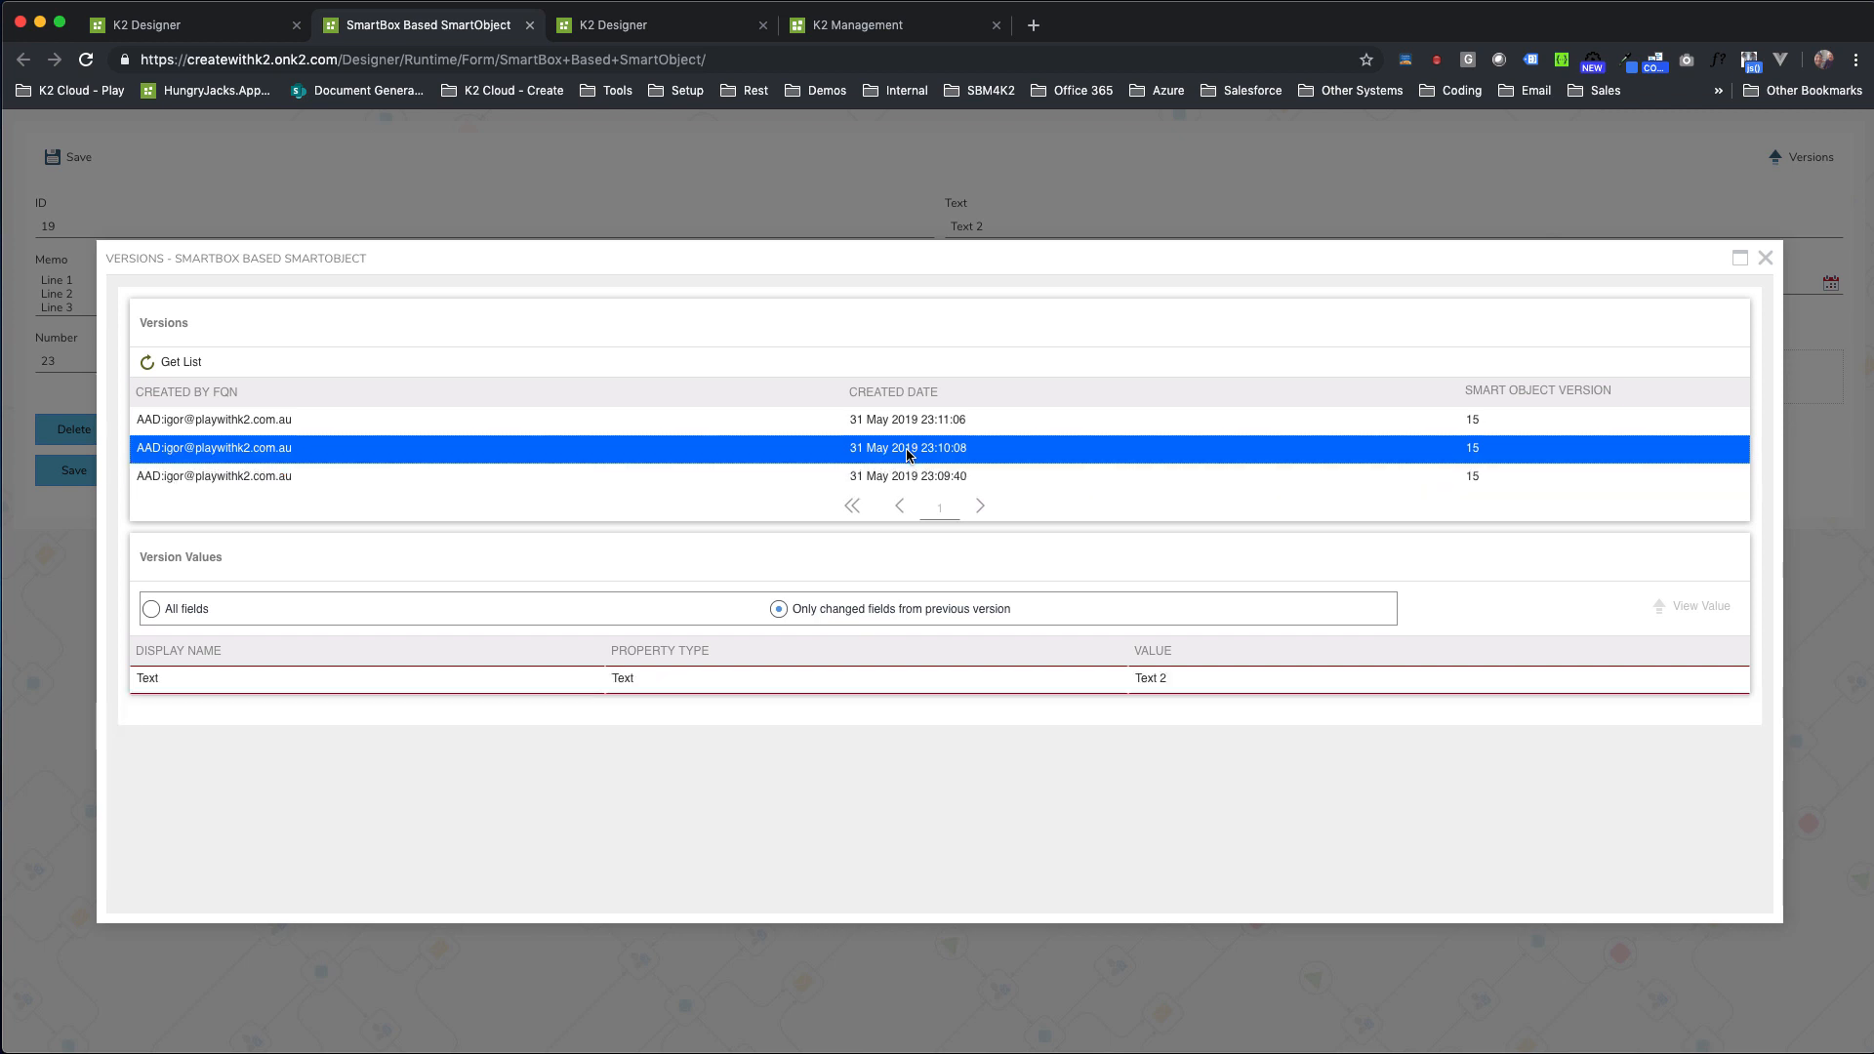
click(918, 423)
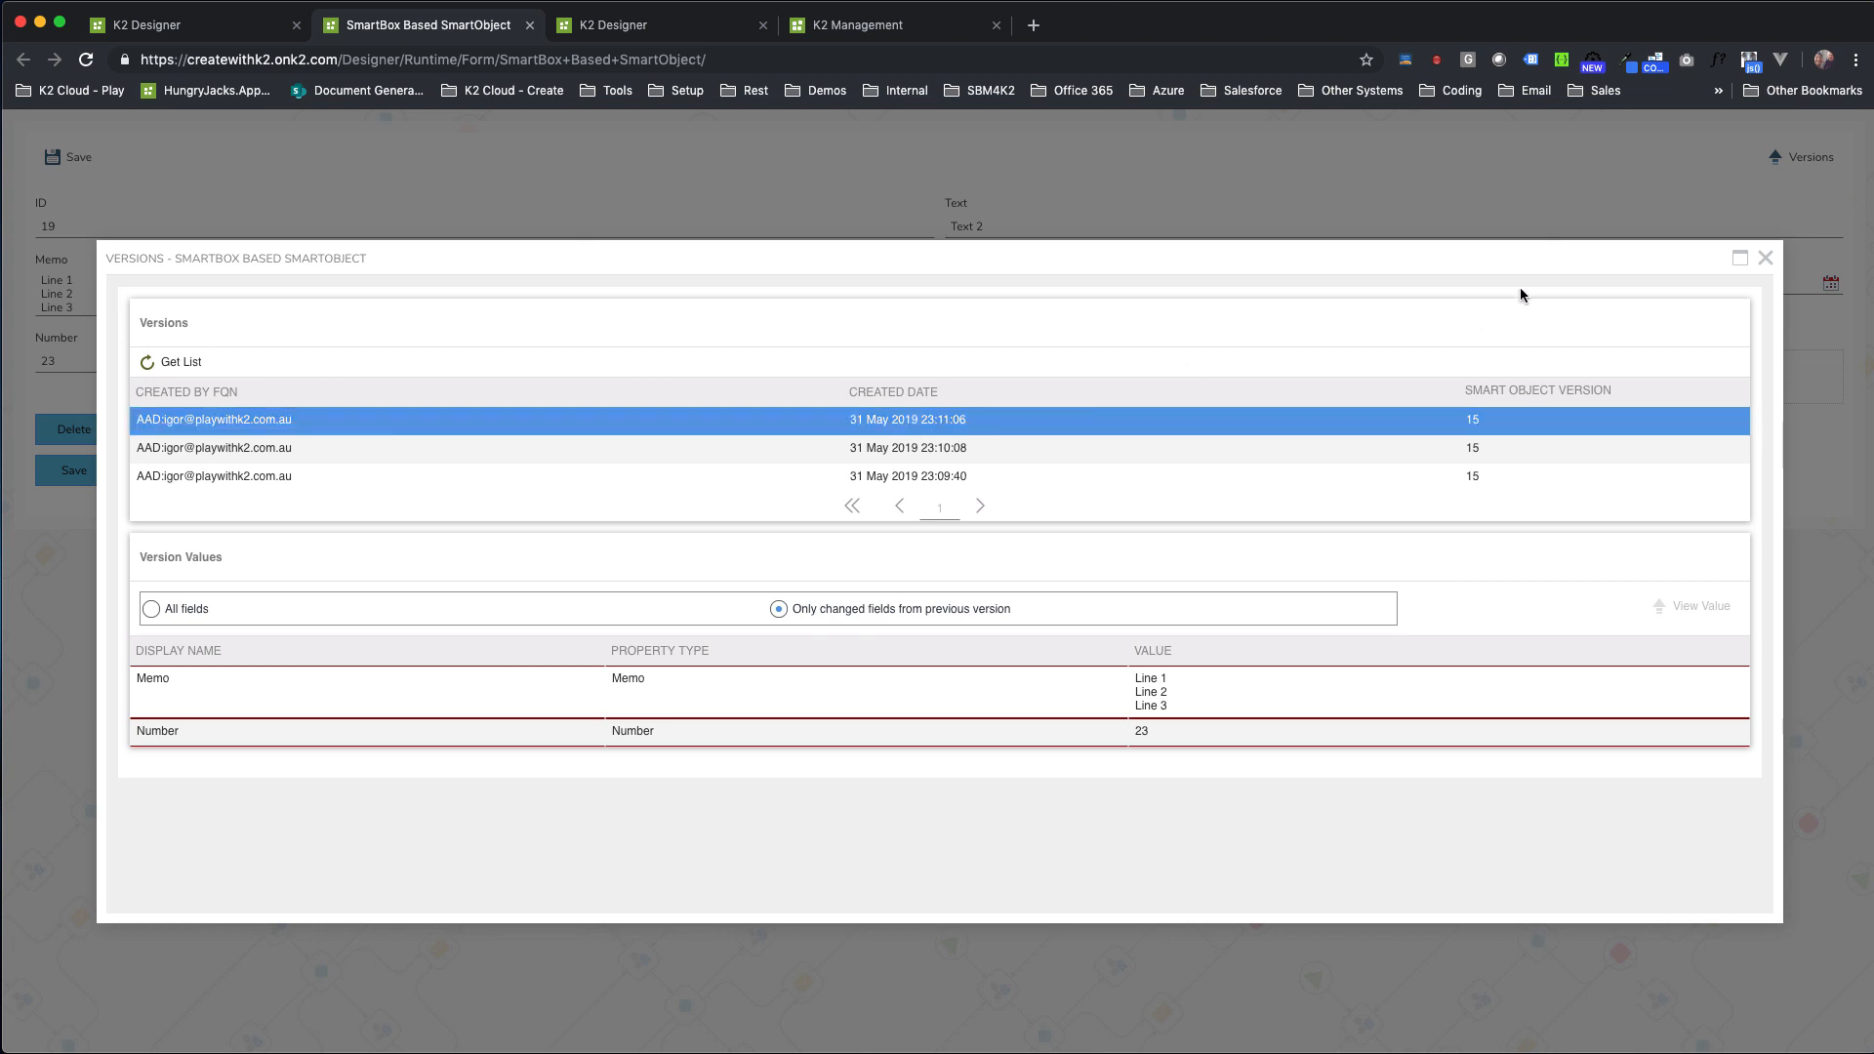
click(1766, 258)
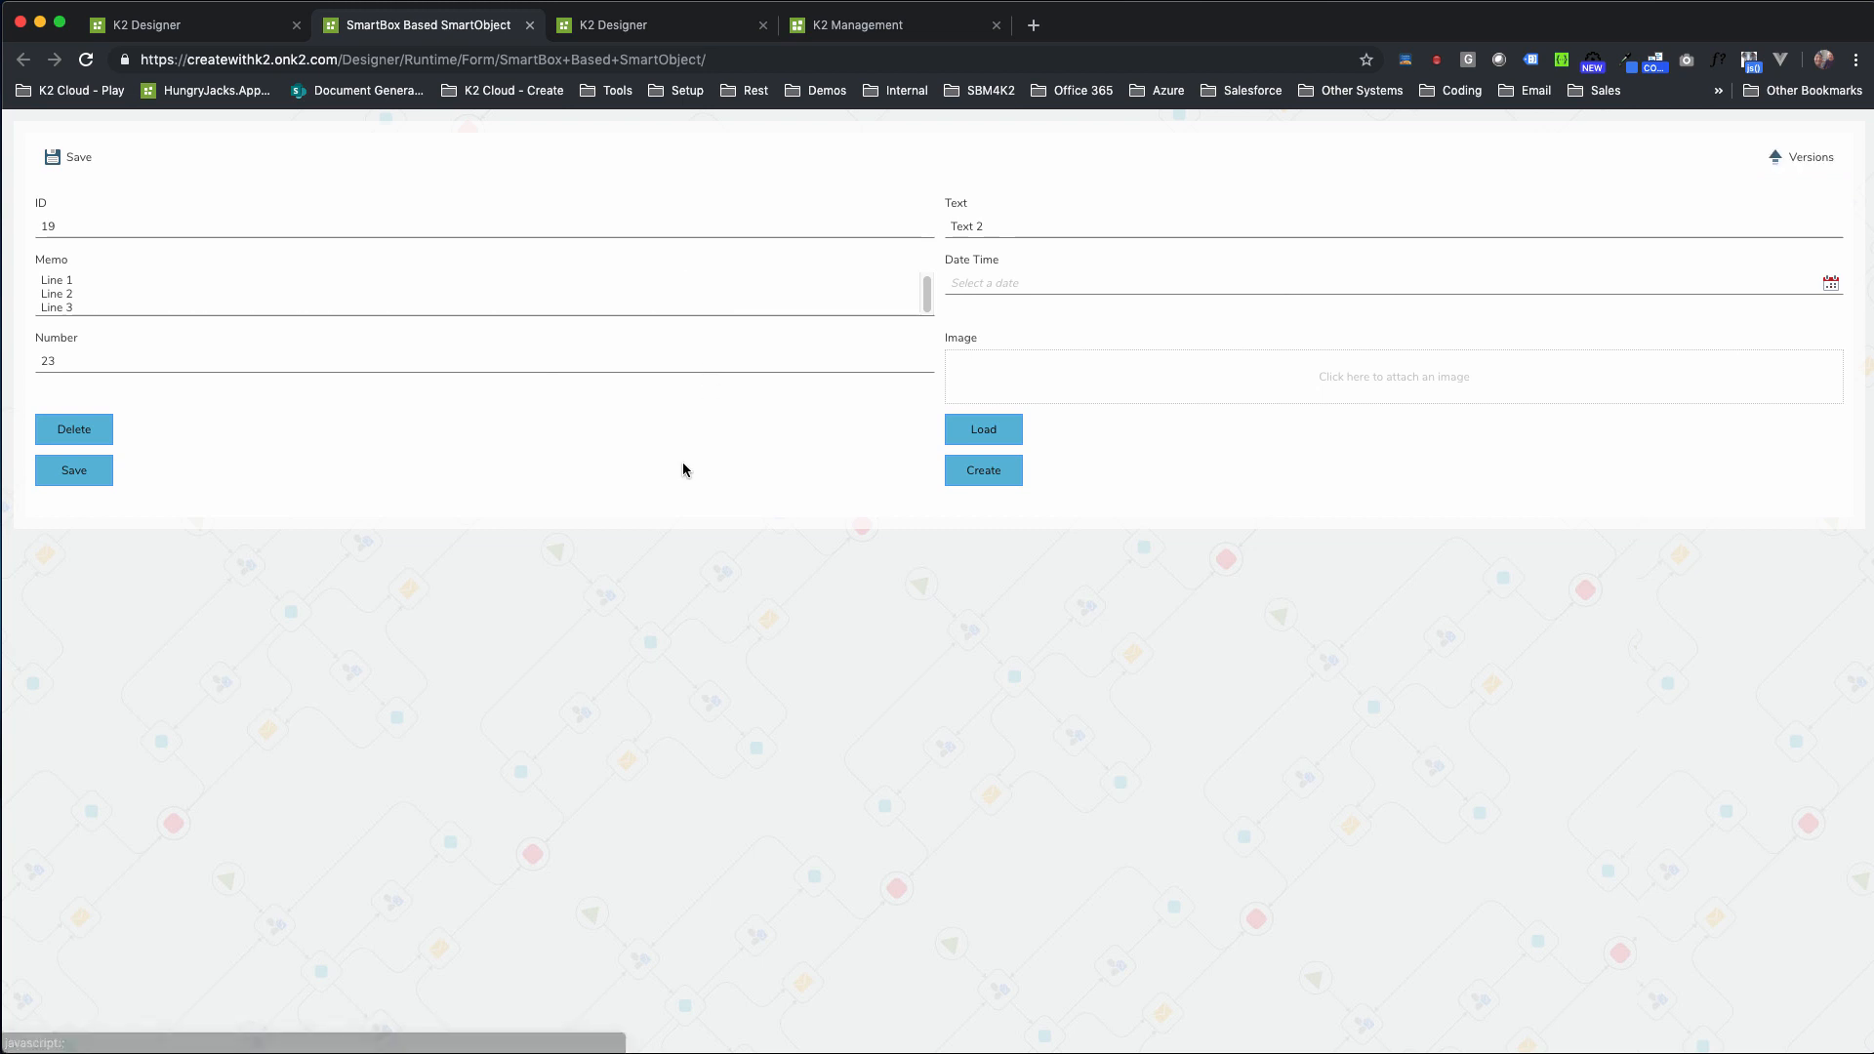
Switch to K2 Designer and open the testing URL of the Non SmartBox form "SharePoint List with All Cols"
click(196, 26)
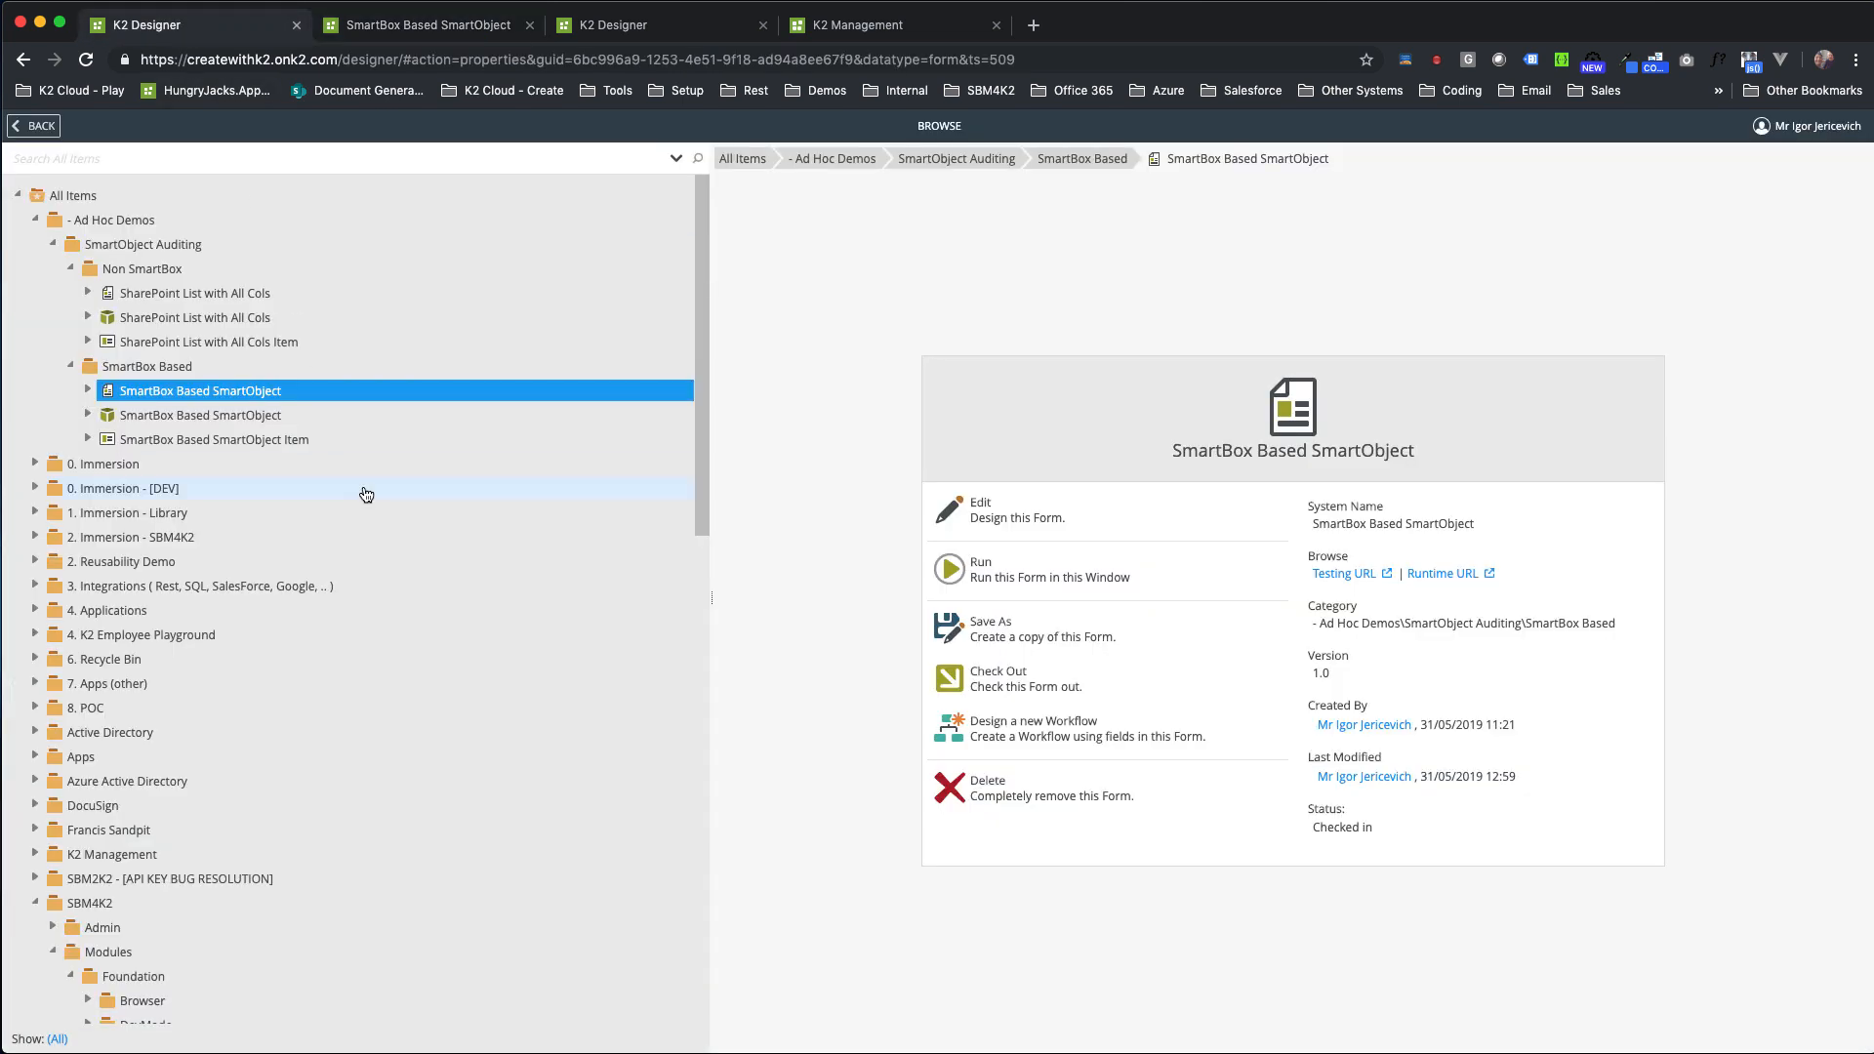
click(199, 295)
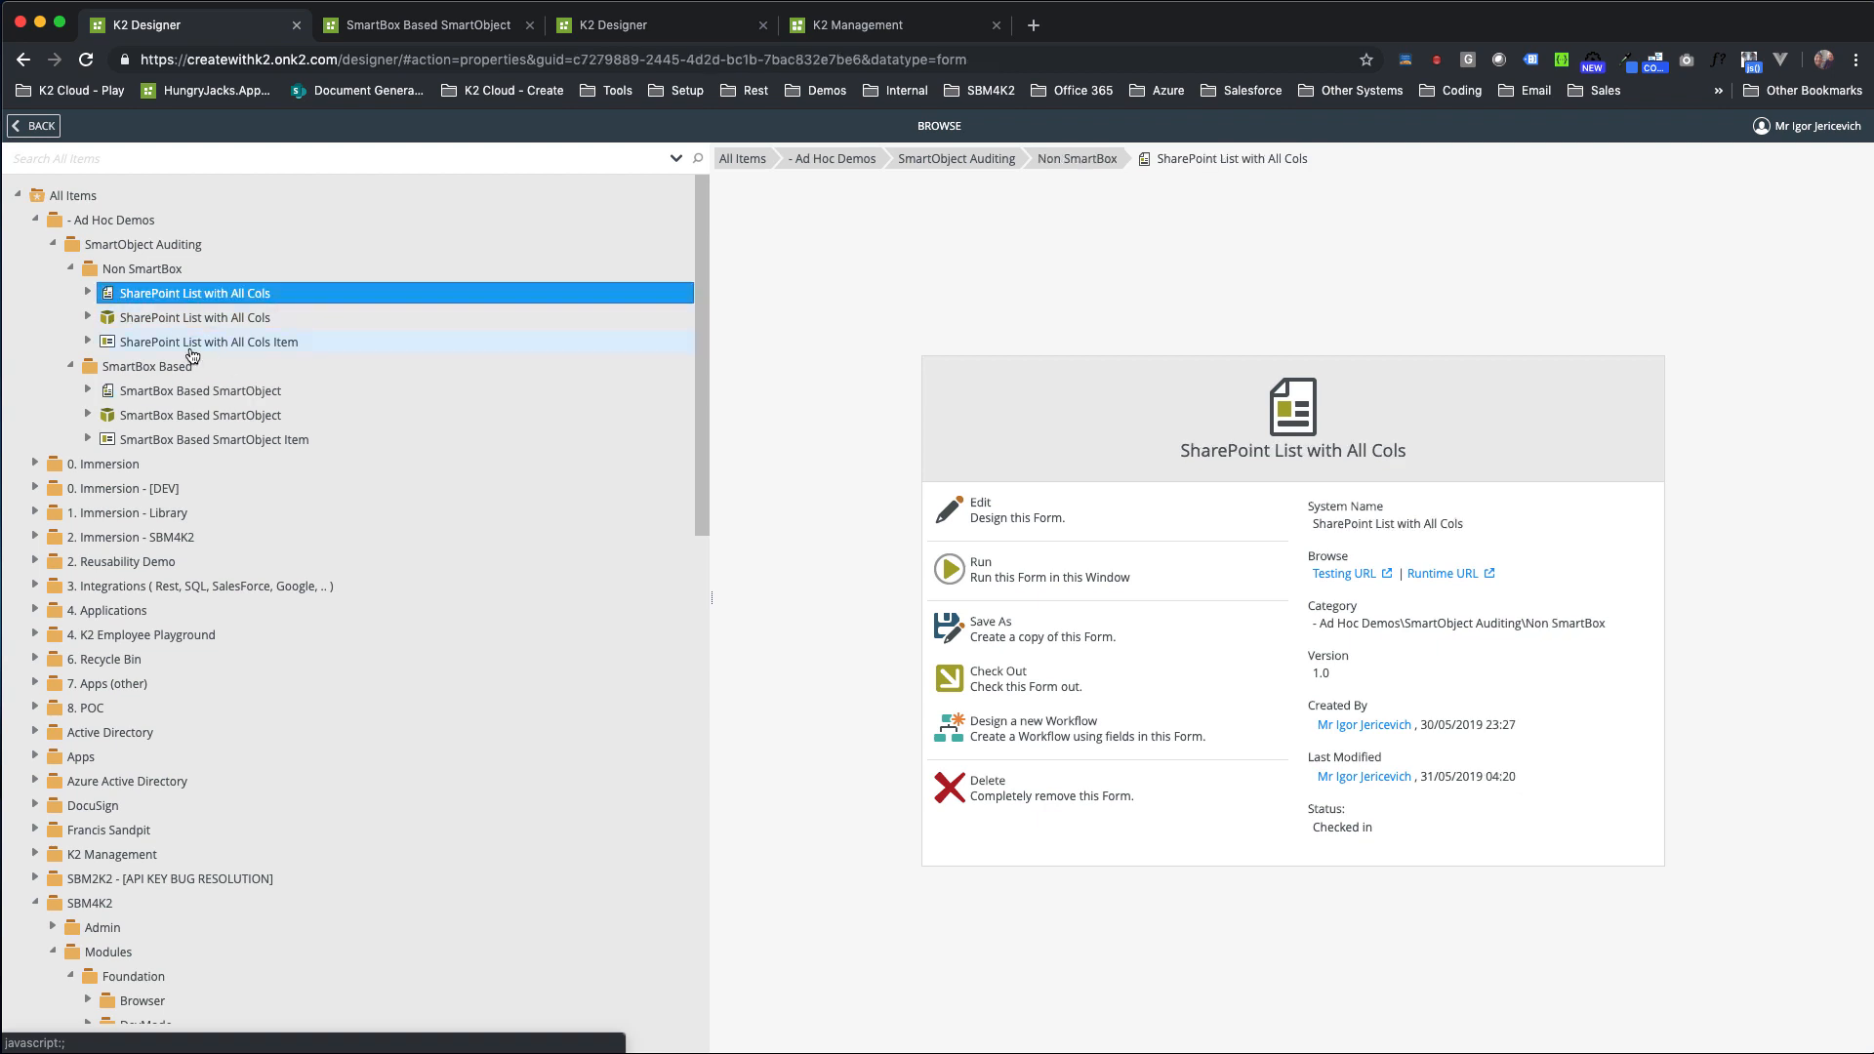
click(1357, 575)
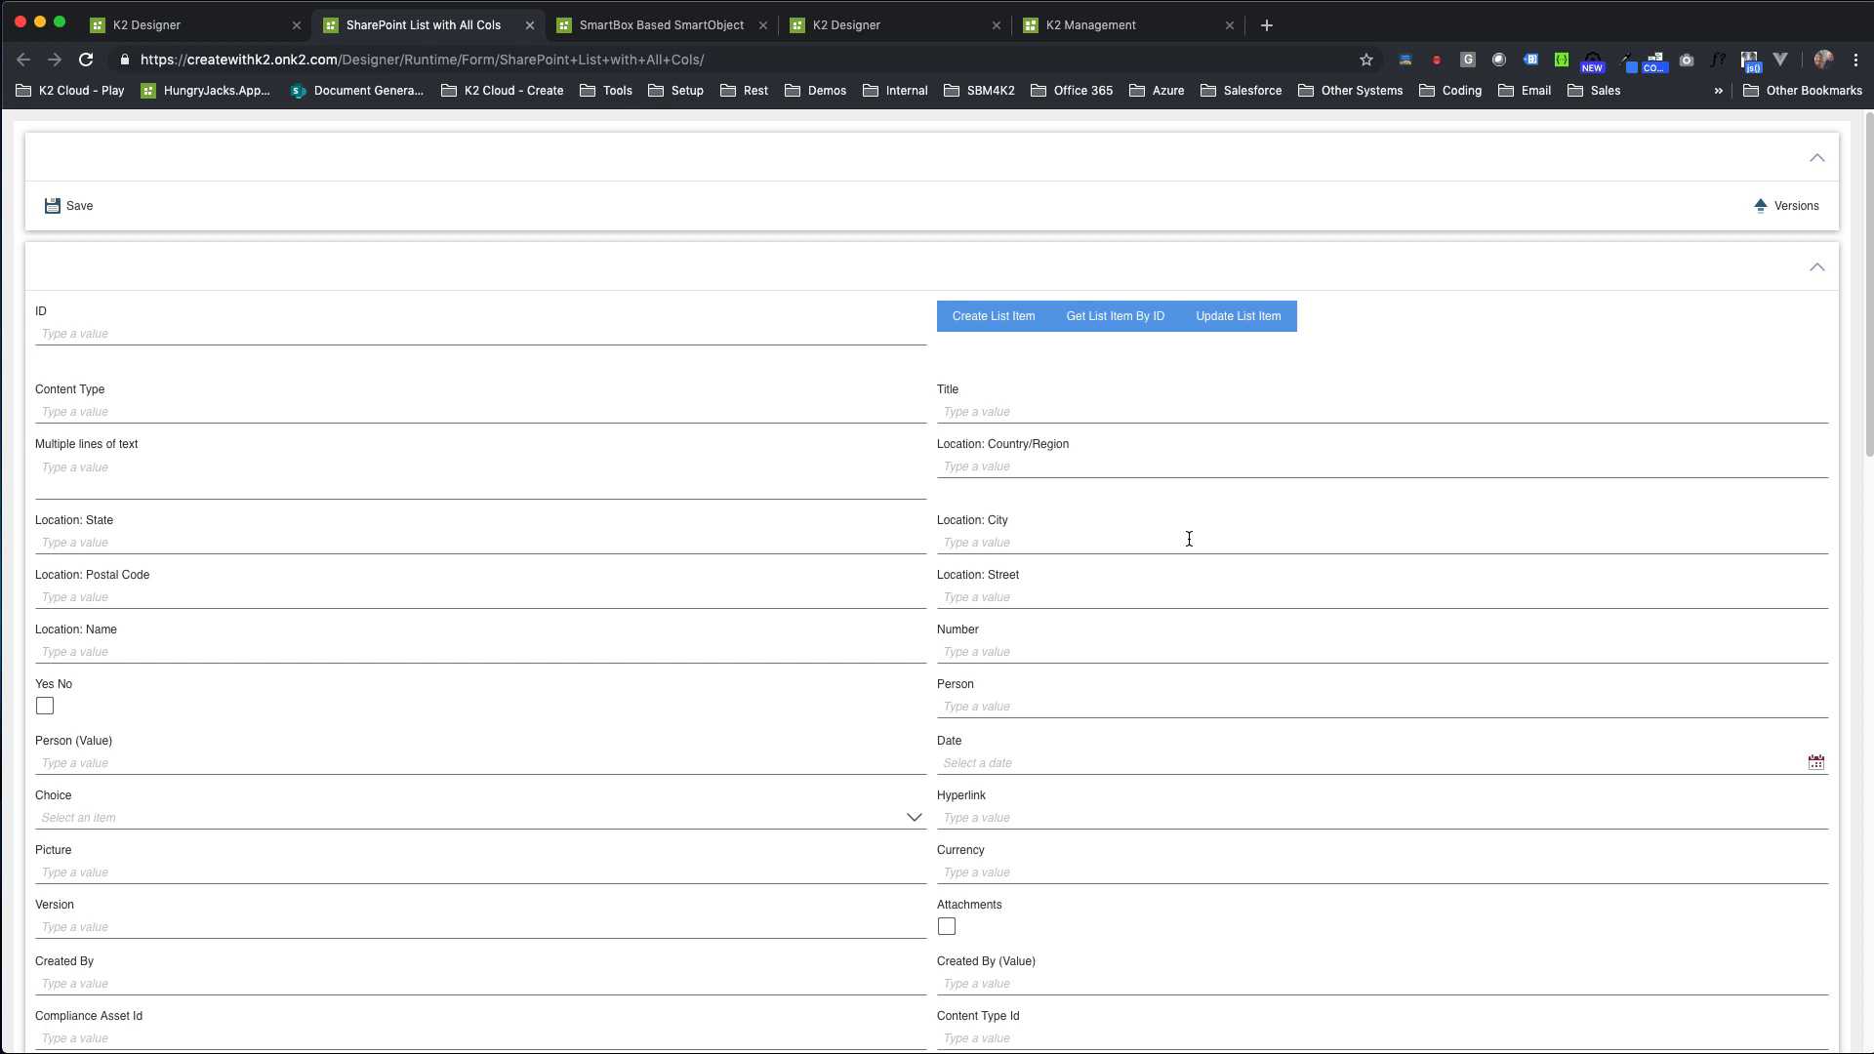
Create a SharePoint list item with the title "New List Item"
scroll(980, 617, down, 2)
scroll(957, 391, up, 2)
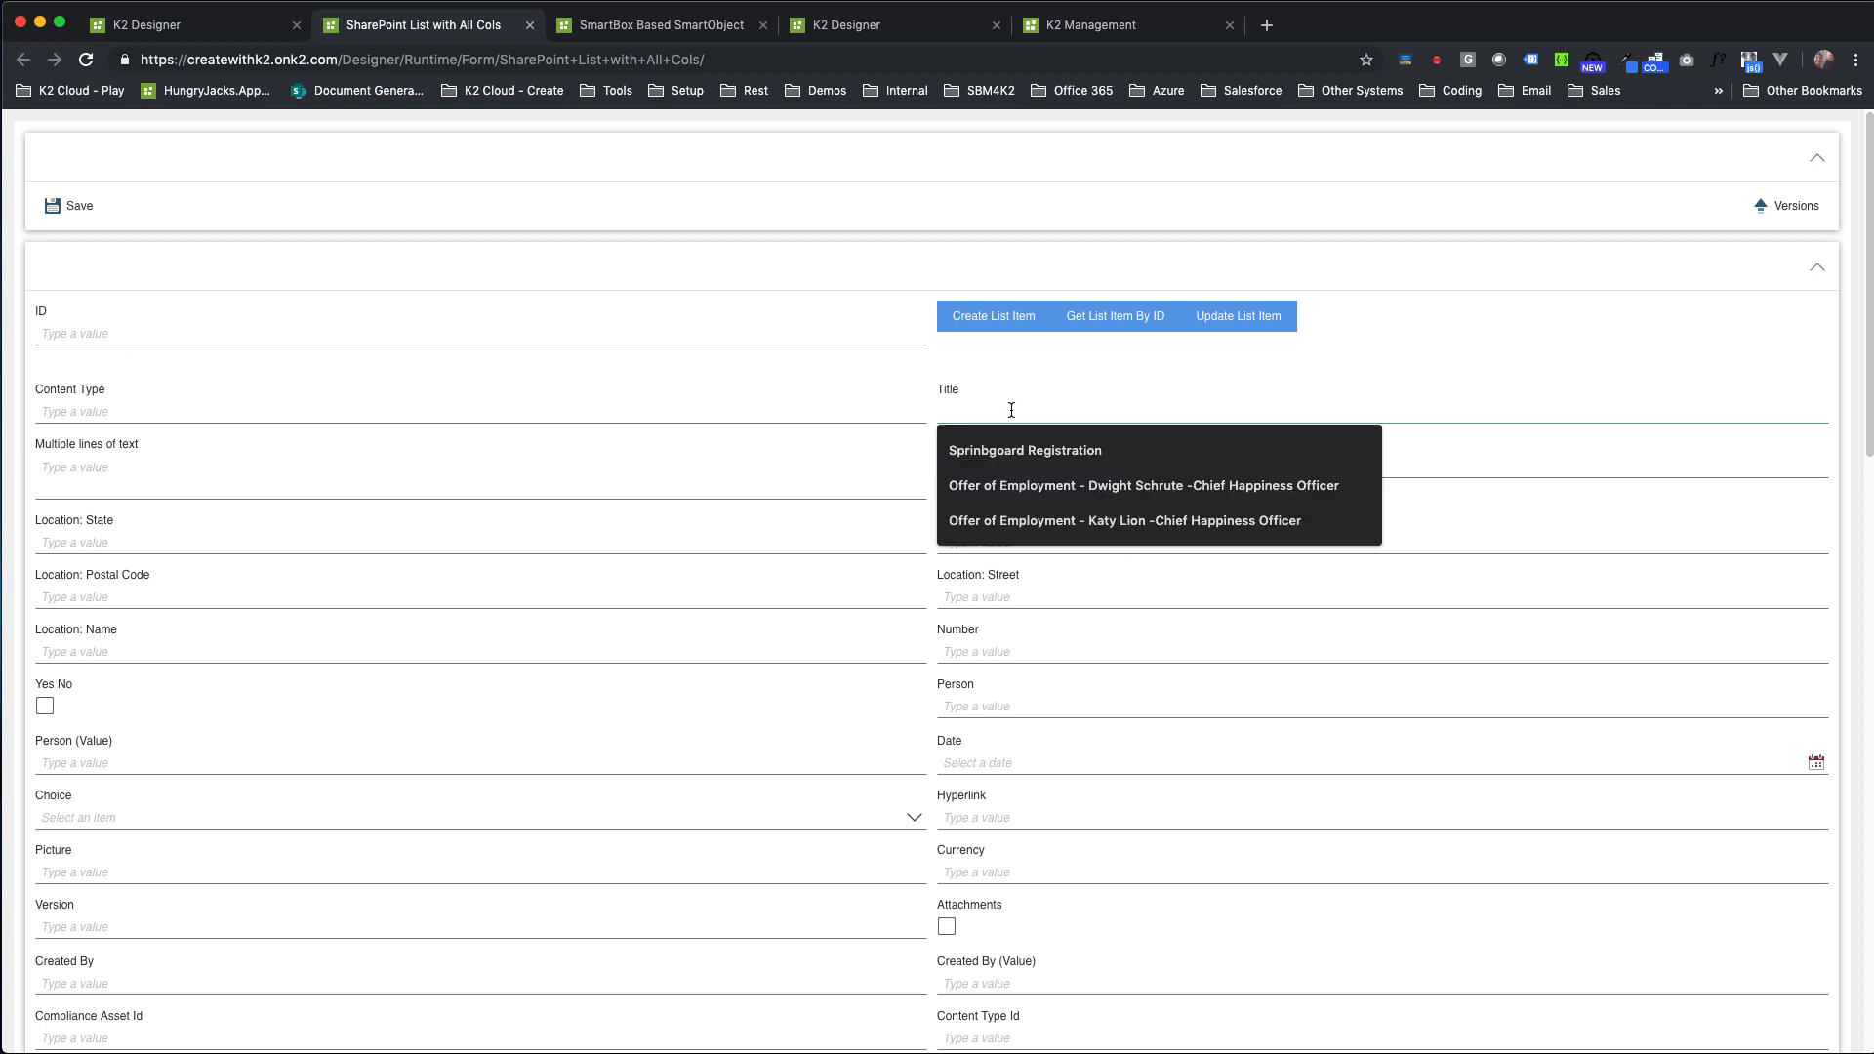
text(New List Item)
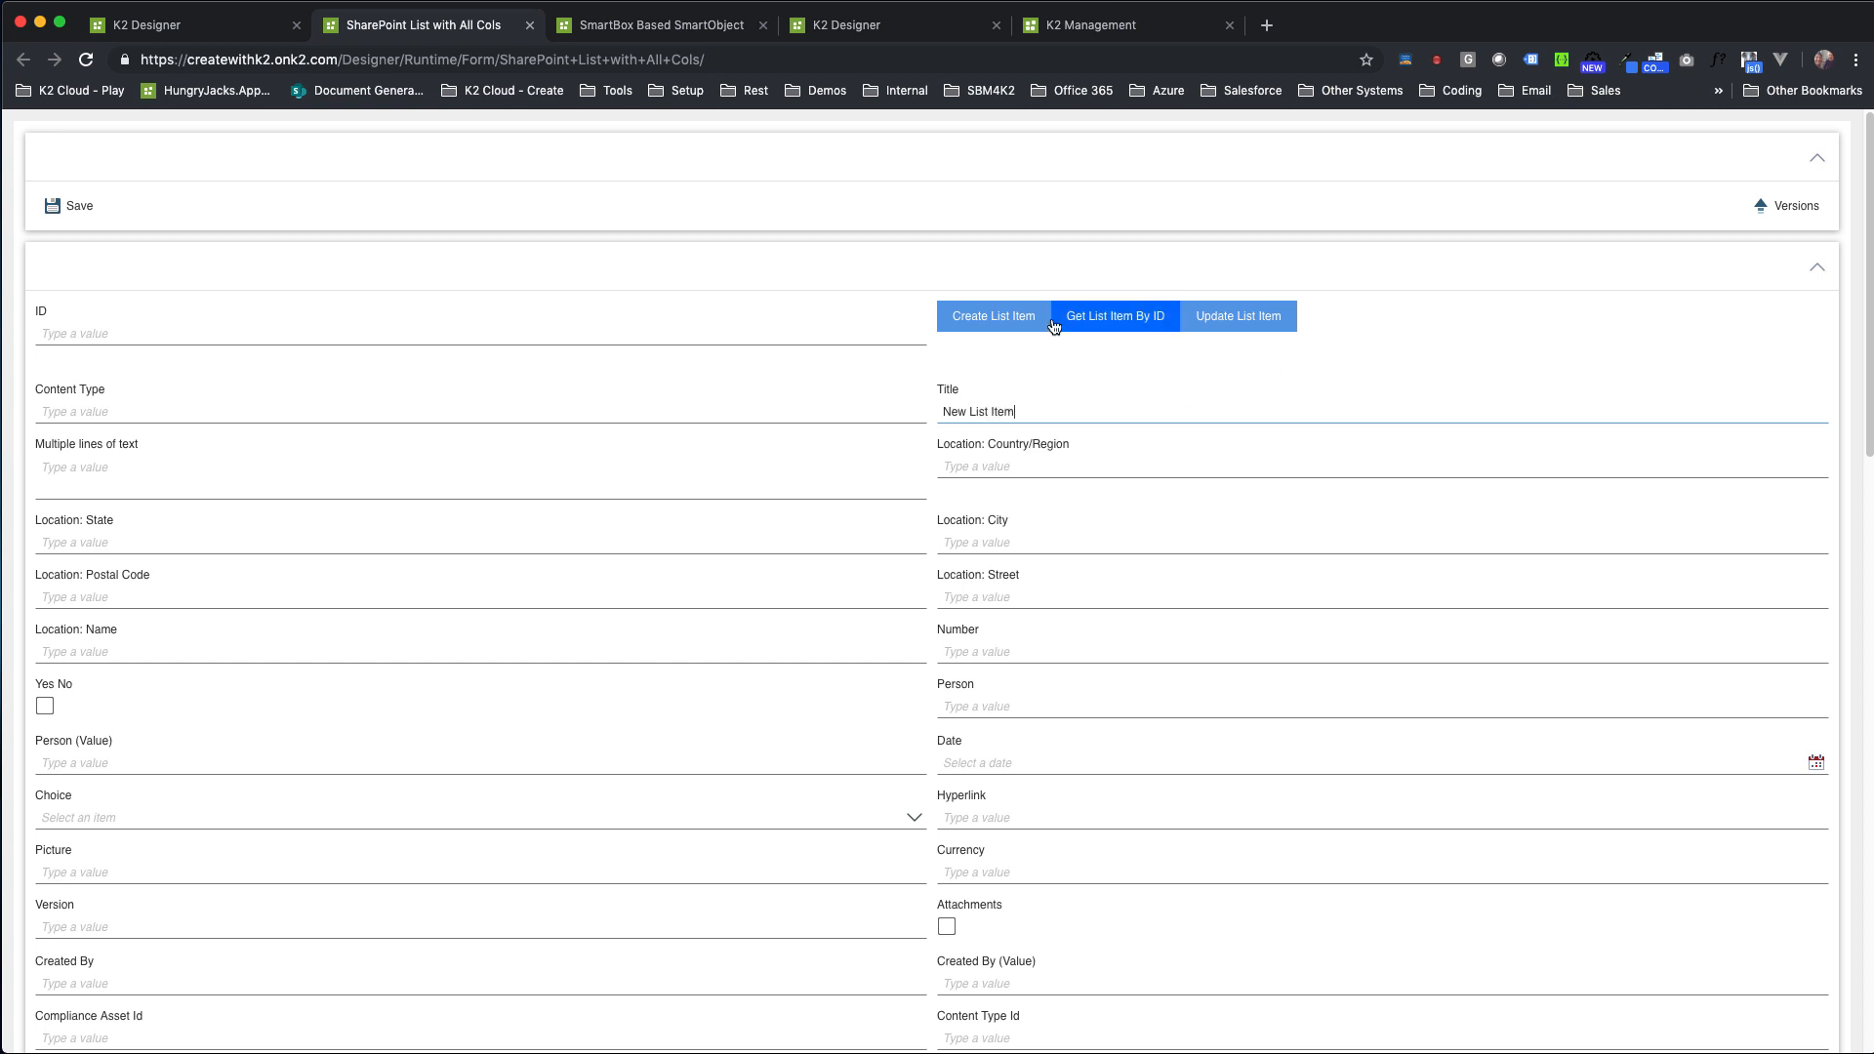
click(1005, 316)
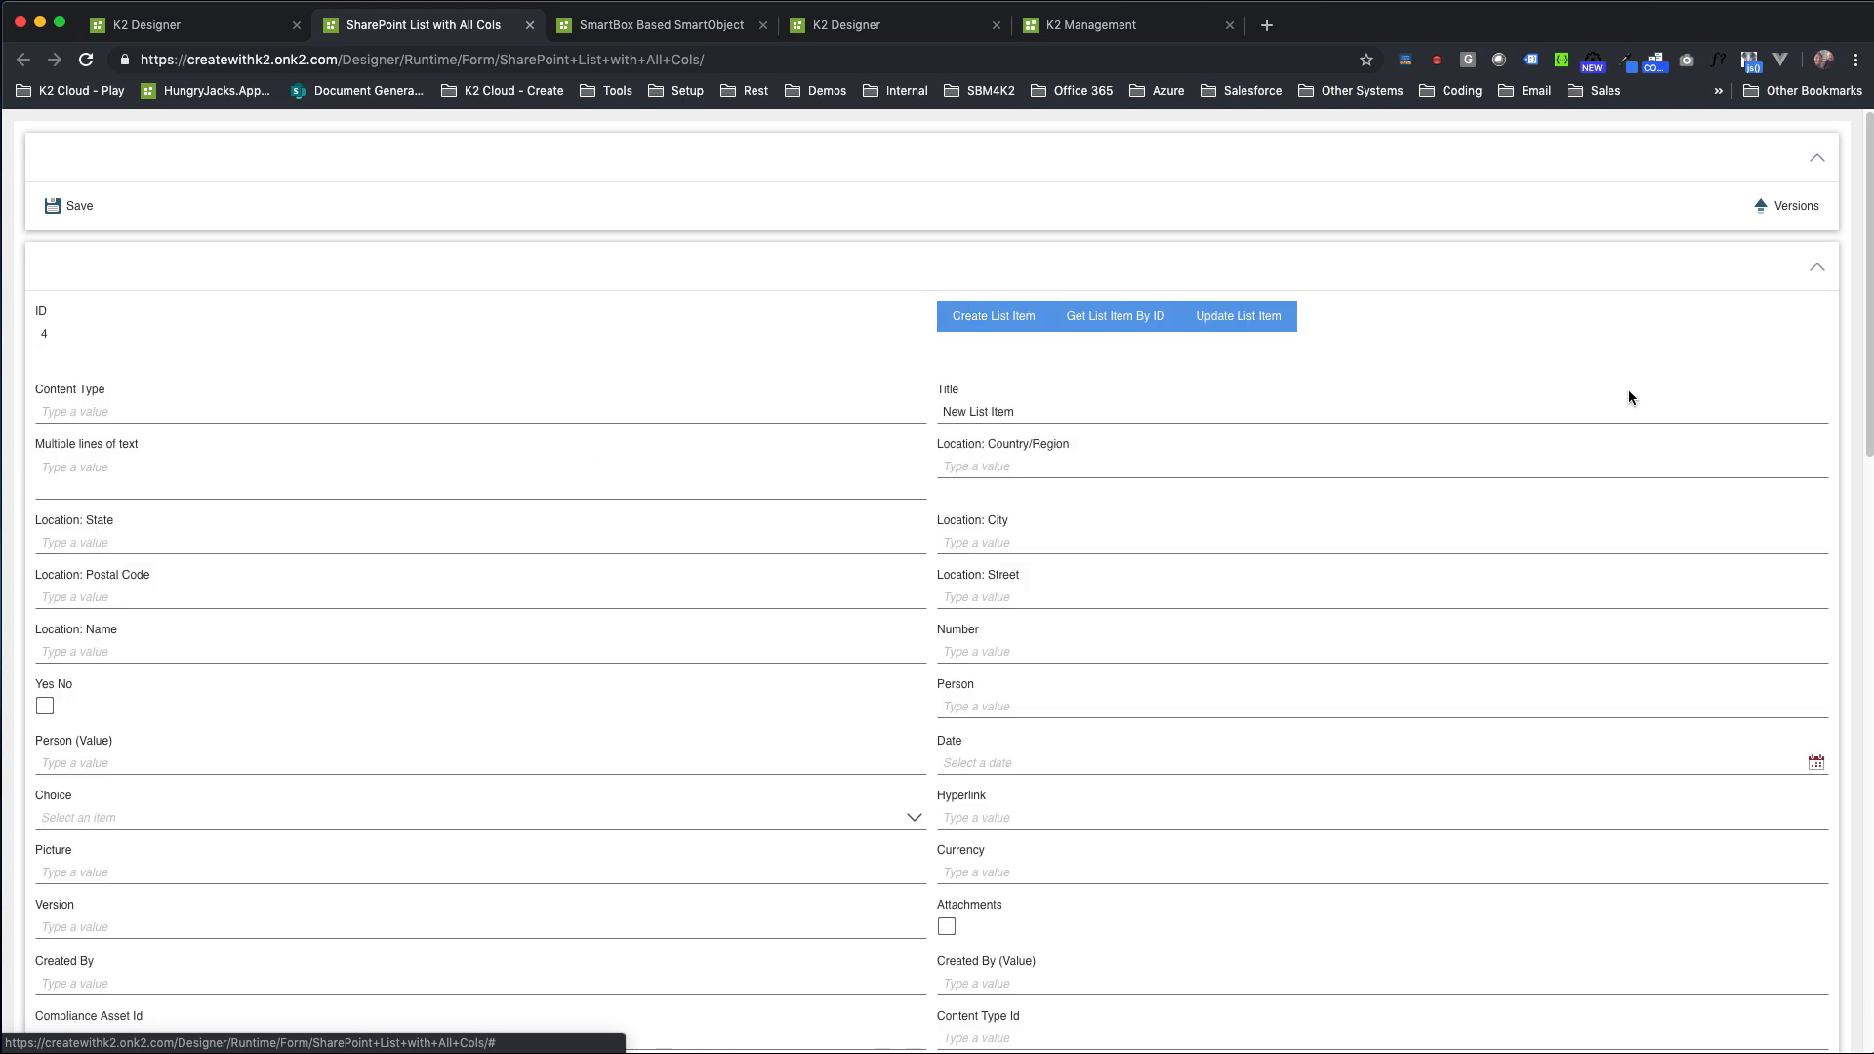
Open the version history of the new list item, view all fields of its version, and close the history
click(1790, 212)
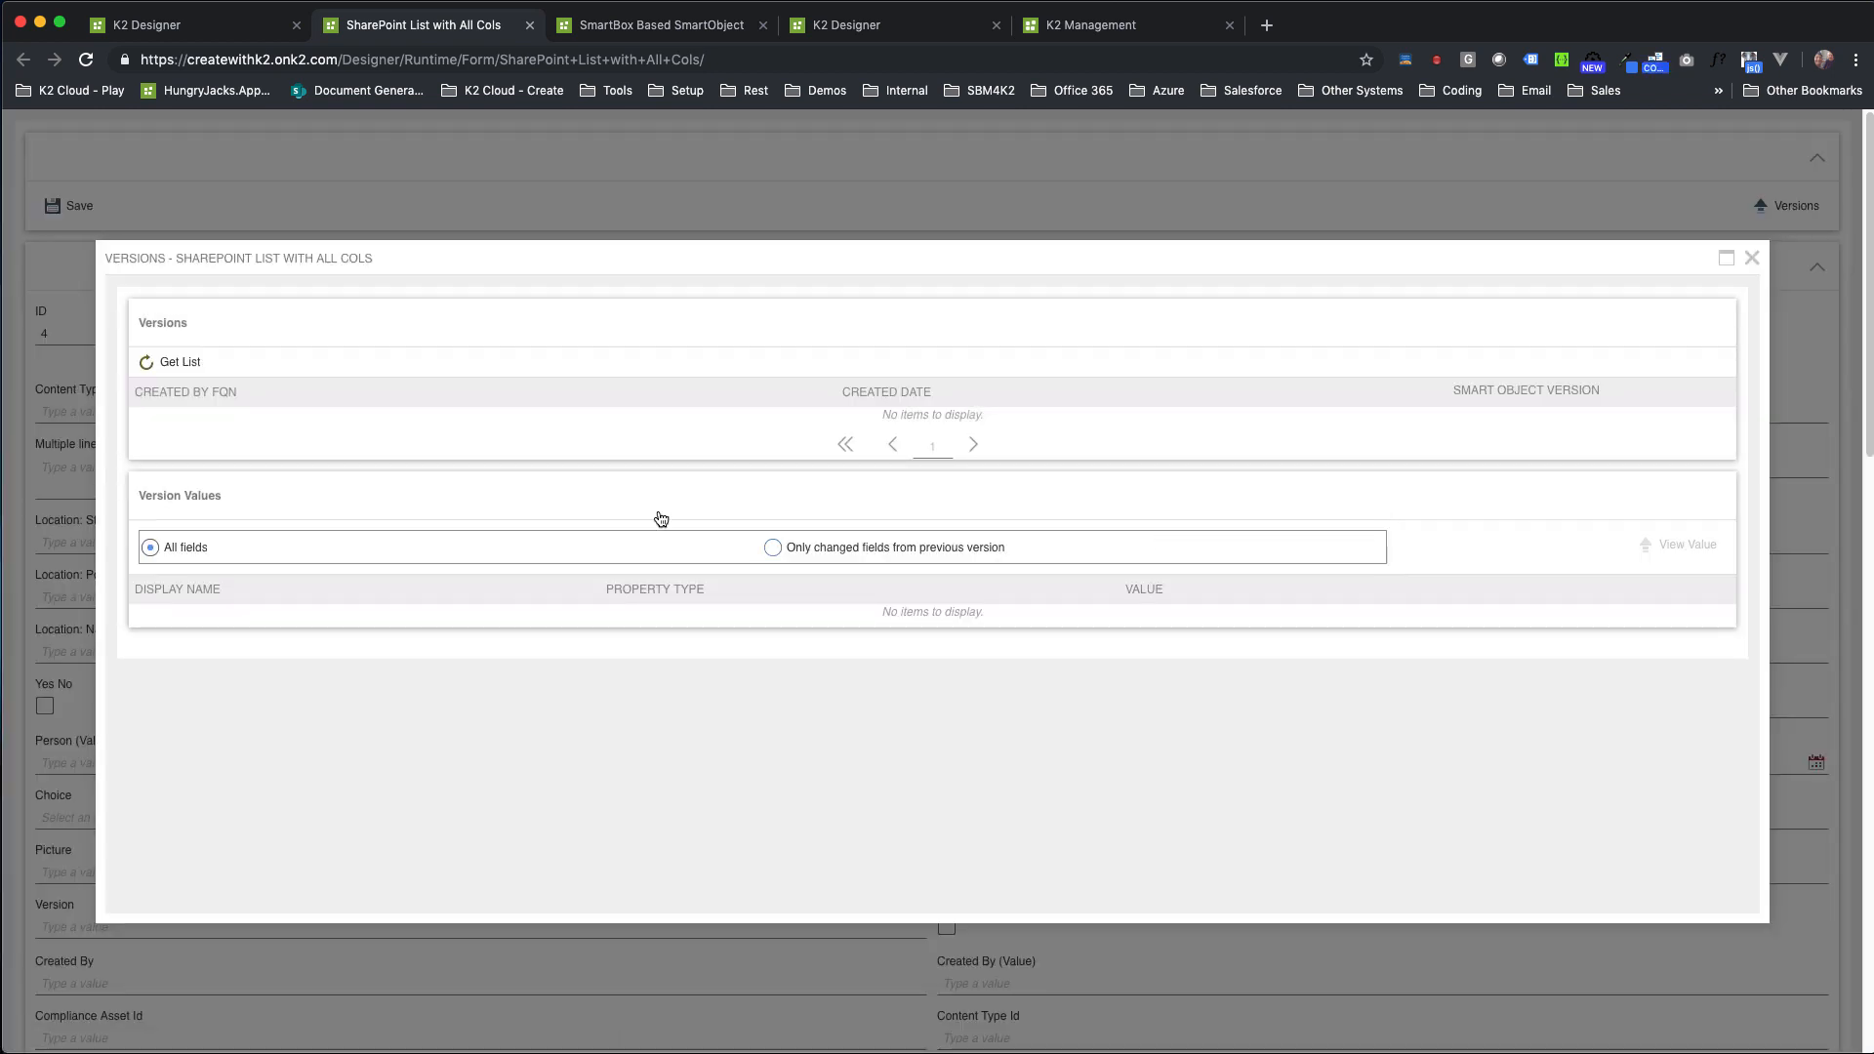
click(316, 417)
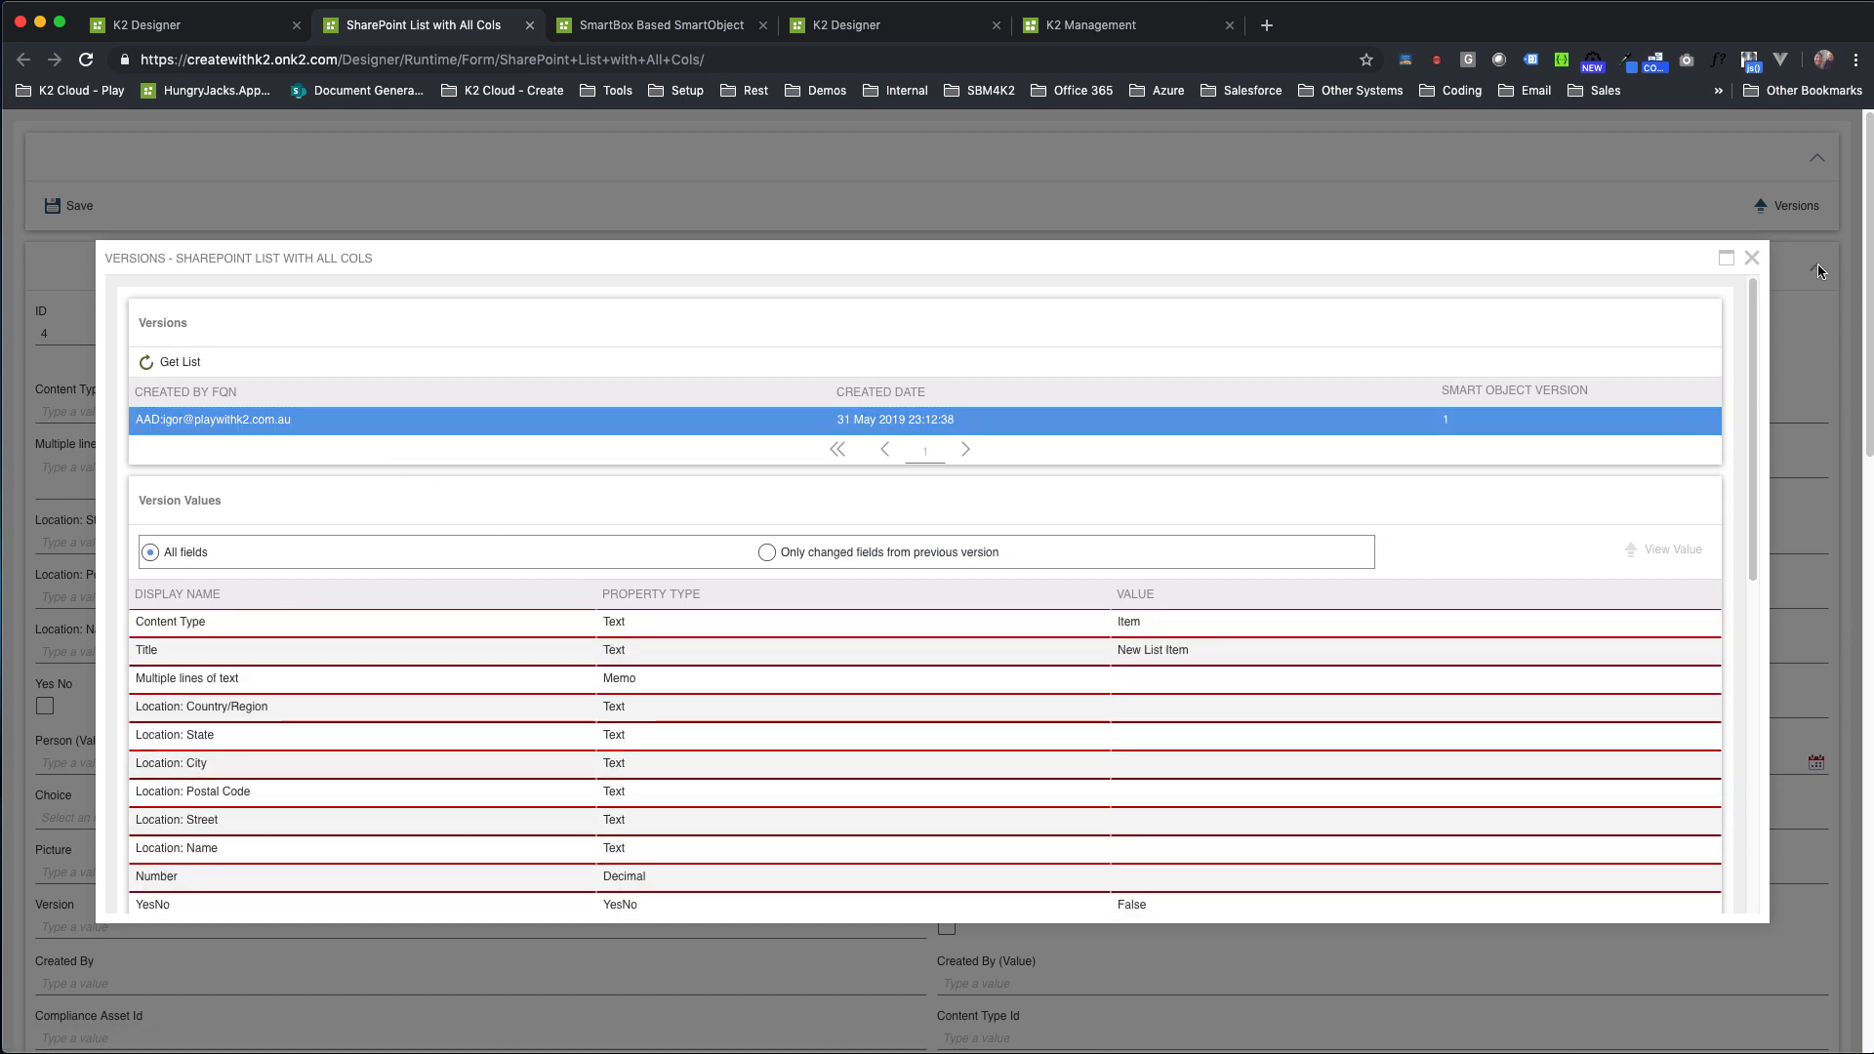
click(1752, 258)
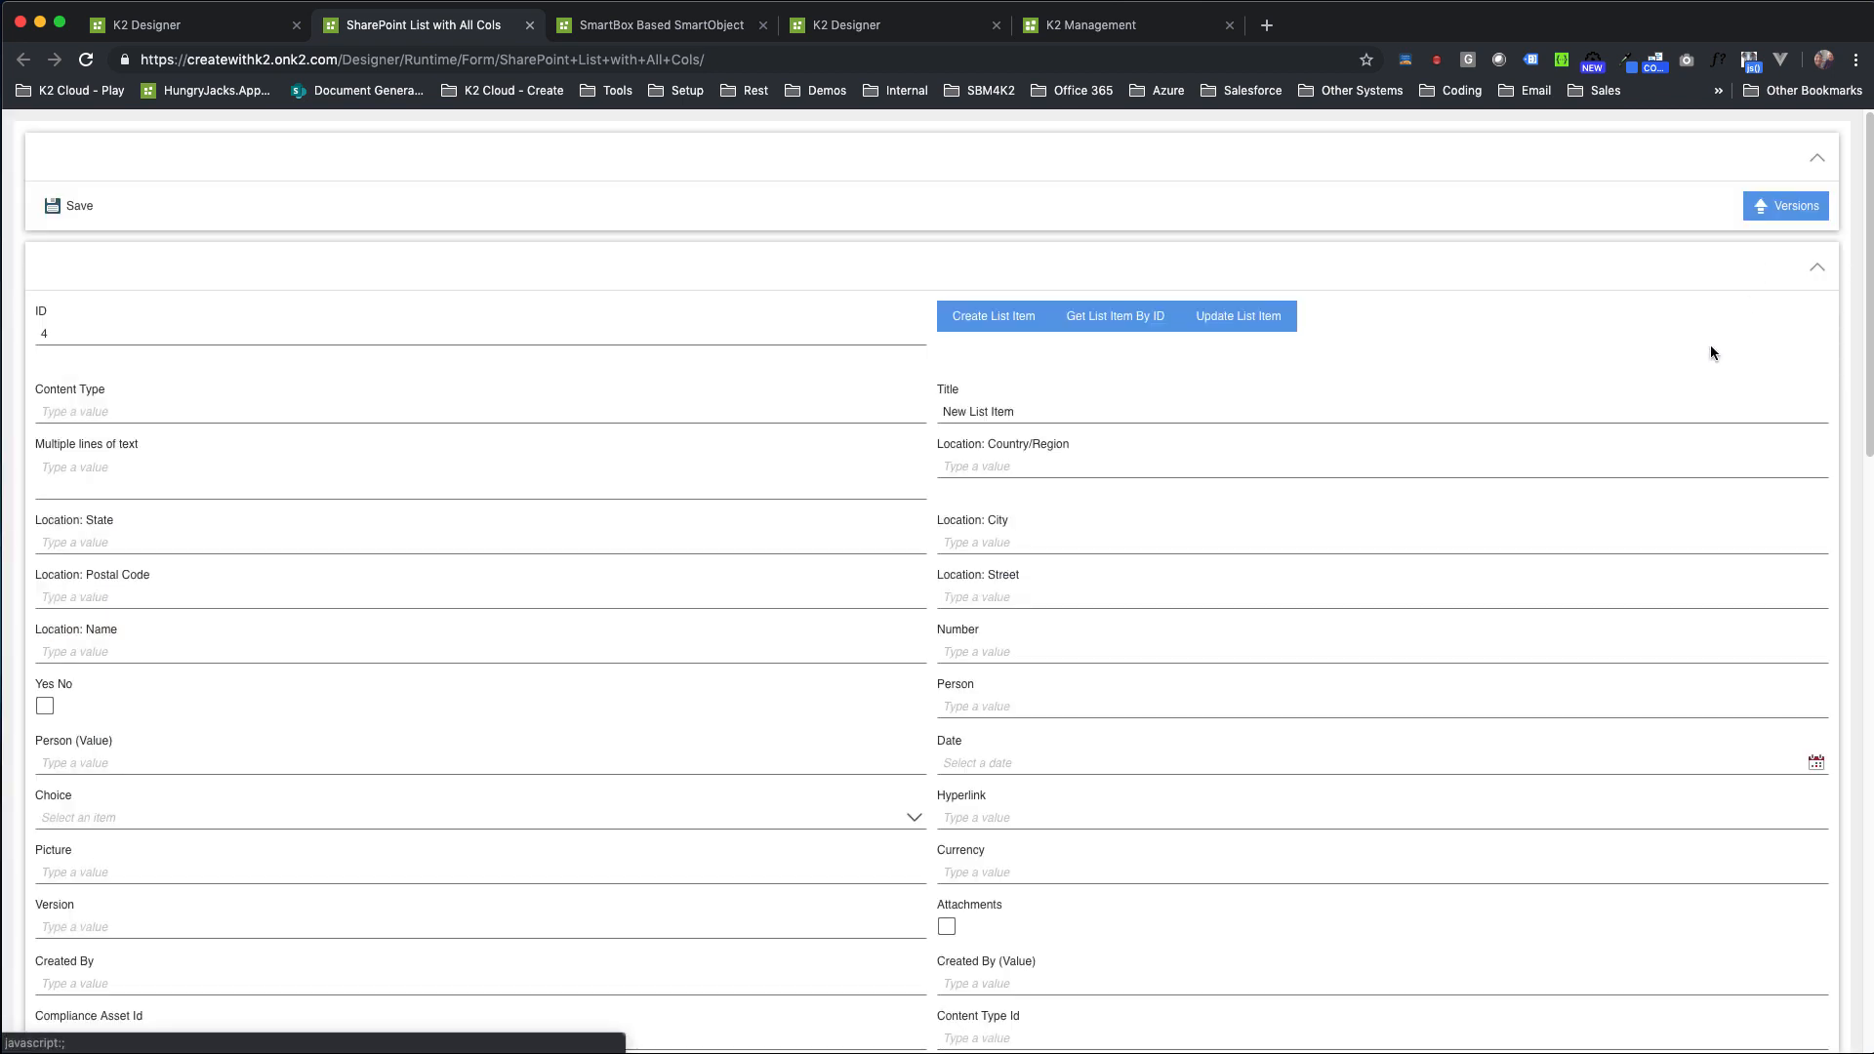
Set the list item's Choice to Choice 2 and Currency to 3464, and update the list item
click(1058, 419)
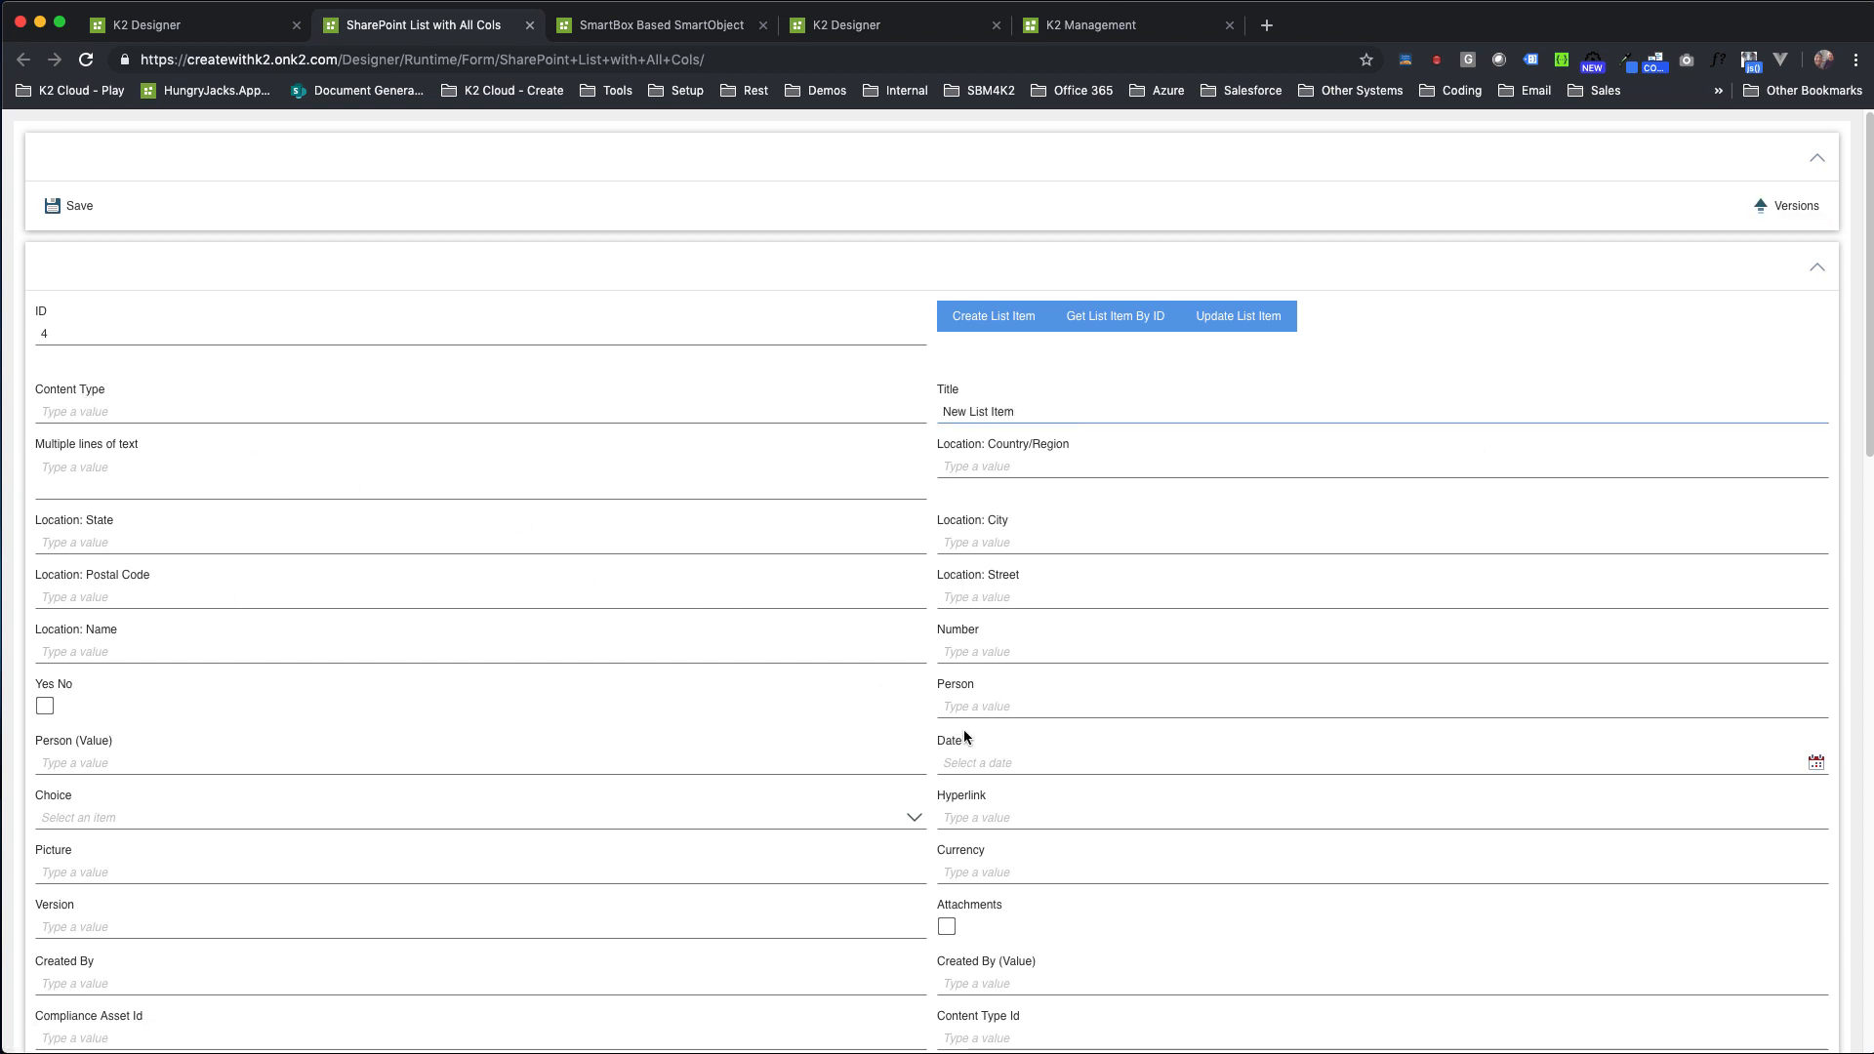
click(143, 818)
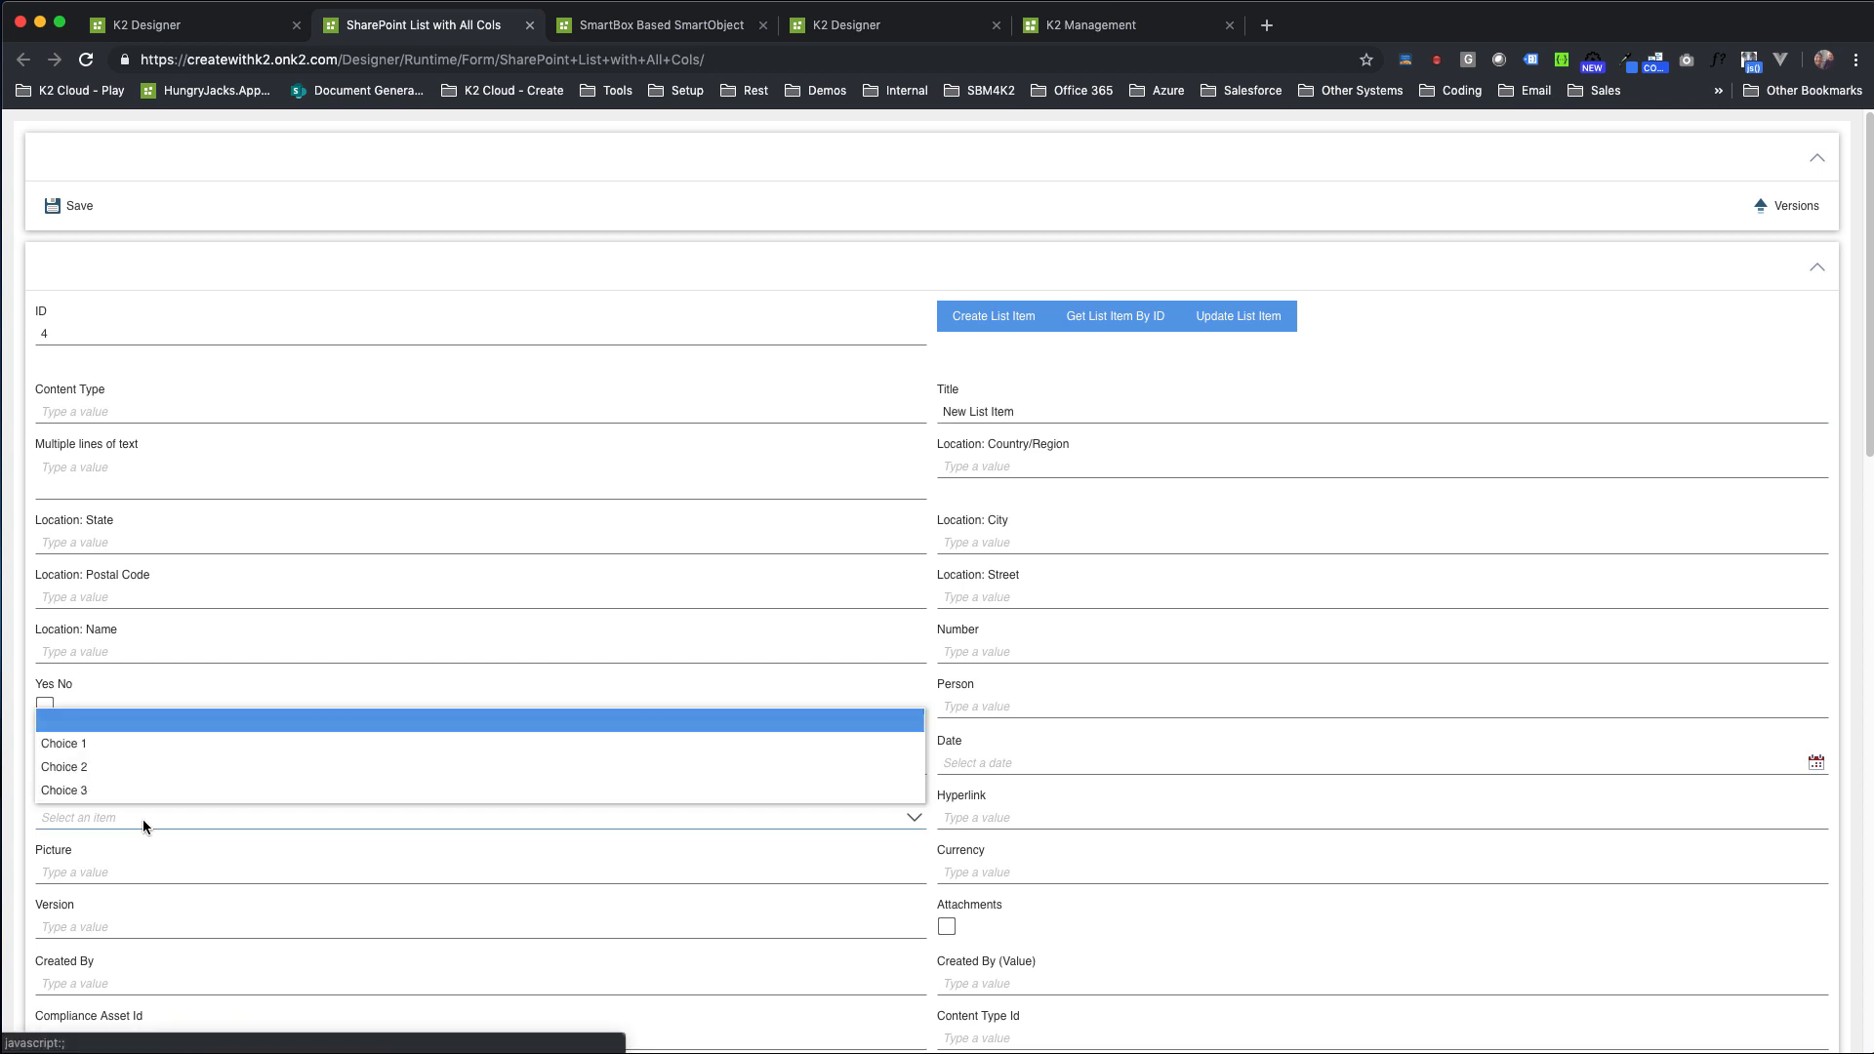
click(122, 763)
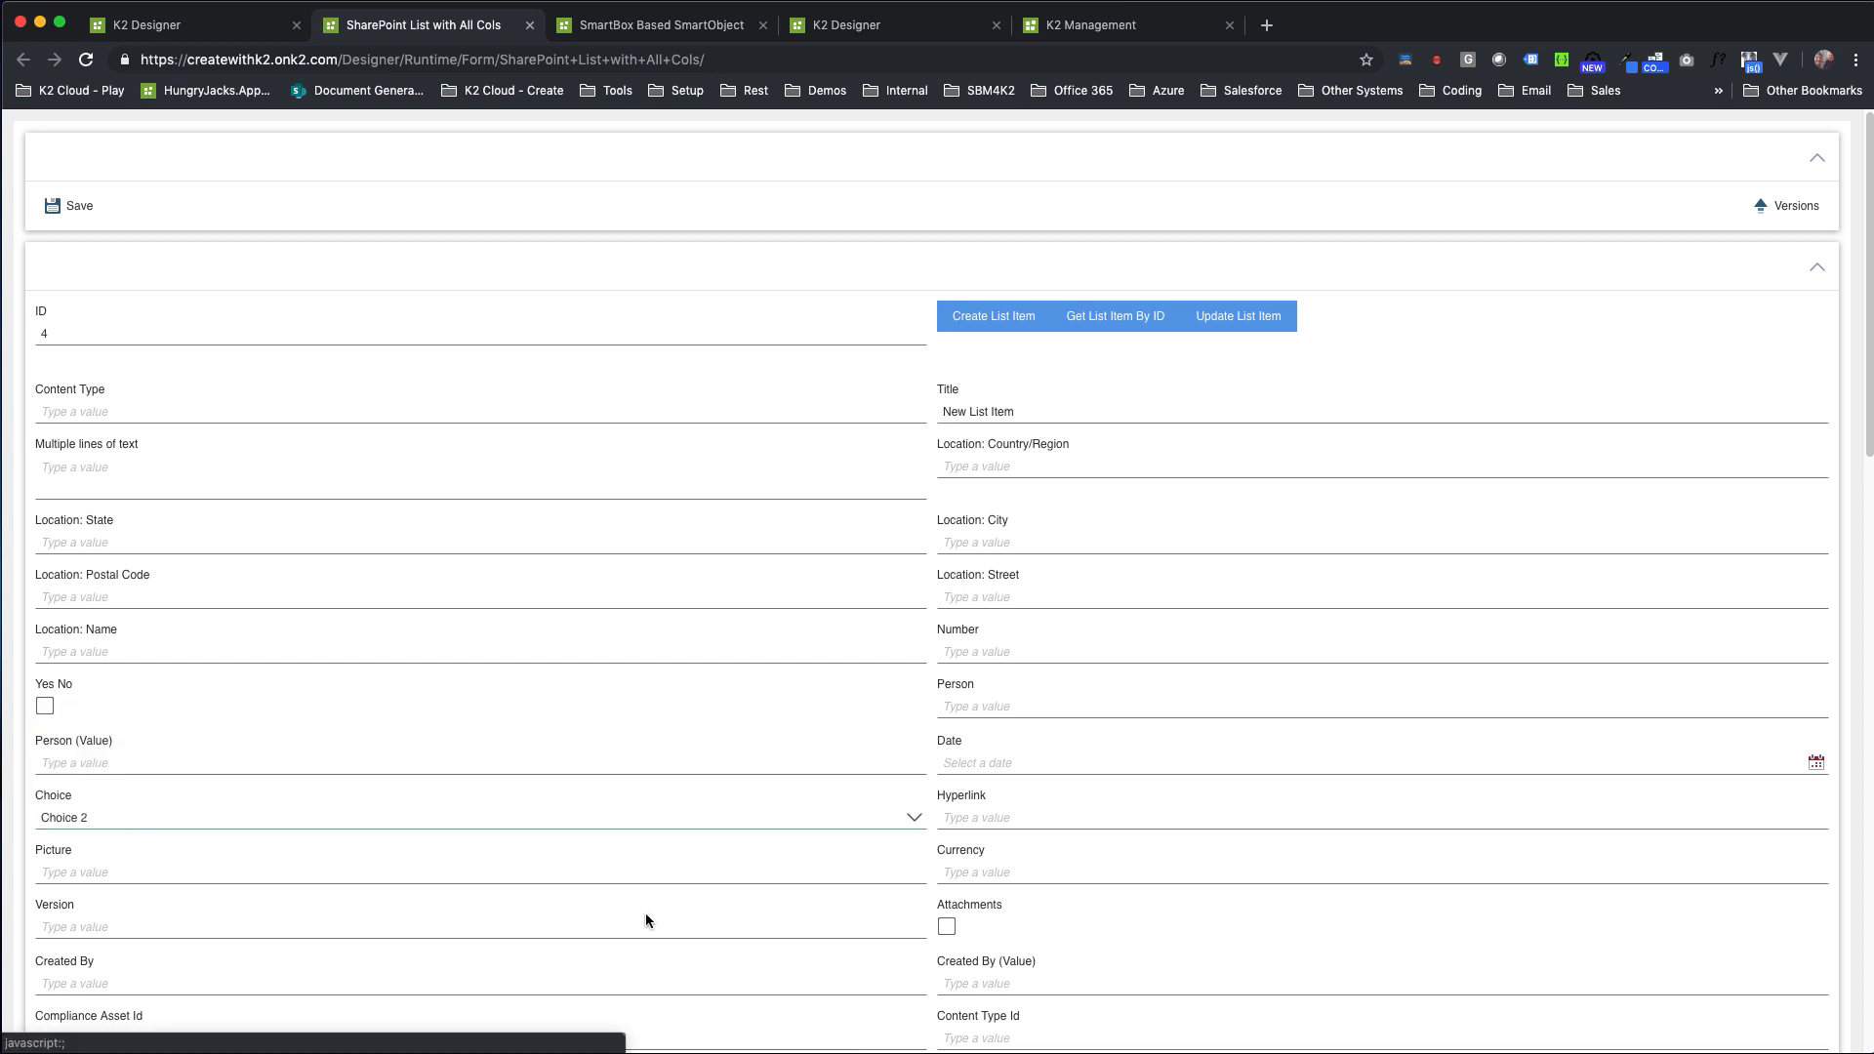
click(1010, 861)
text(3464)
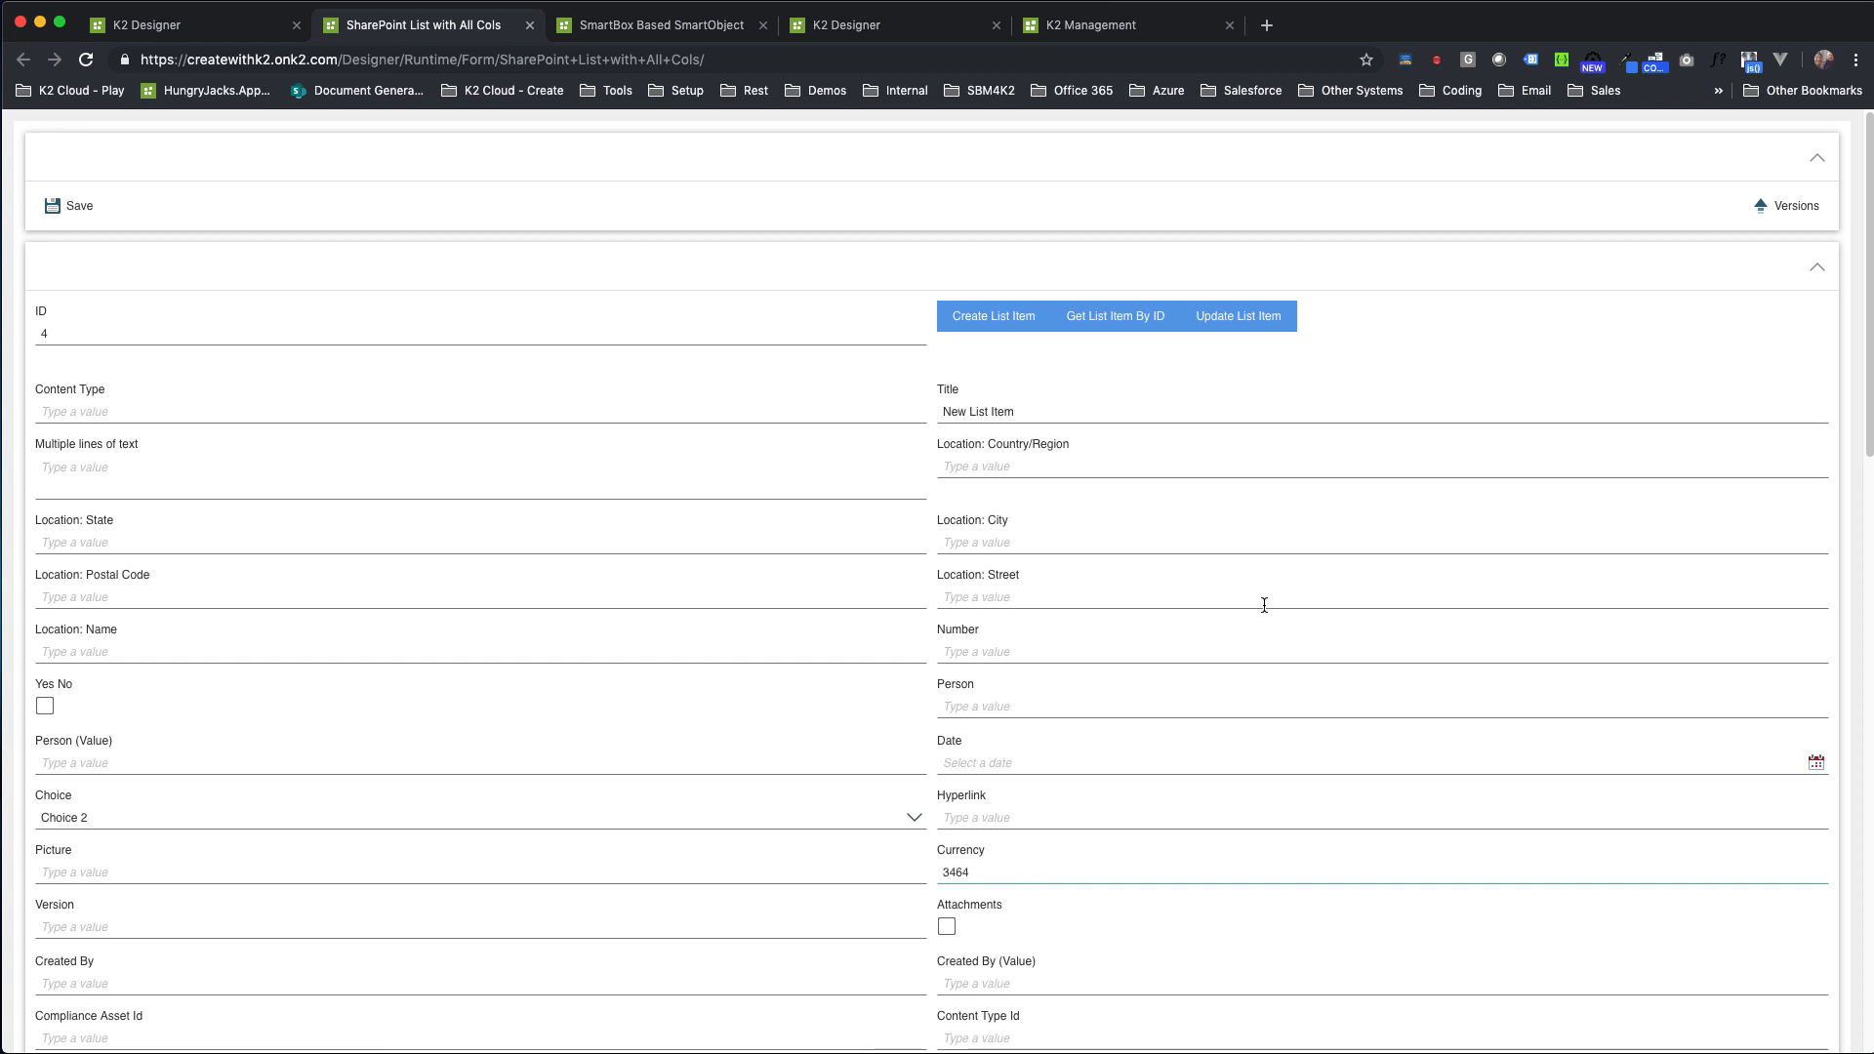
click(1256, 317)
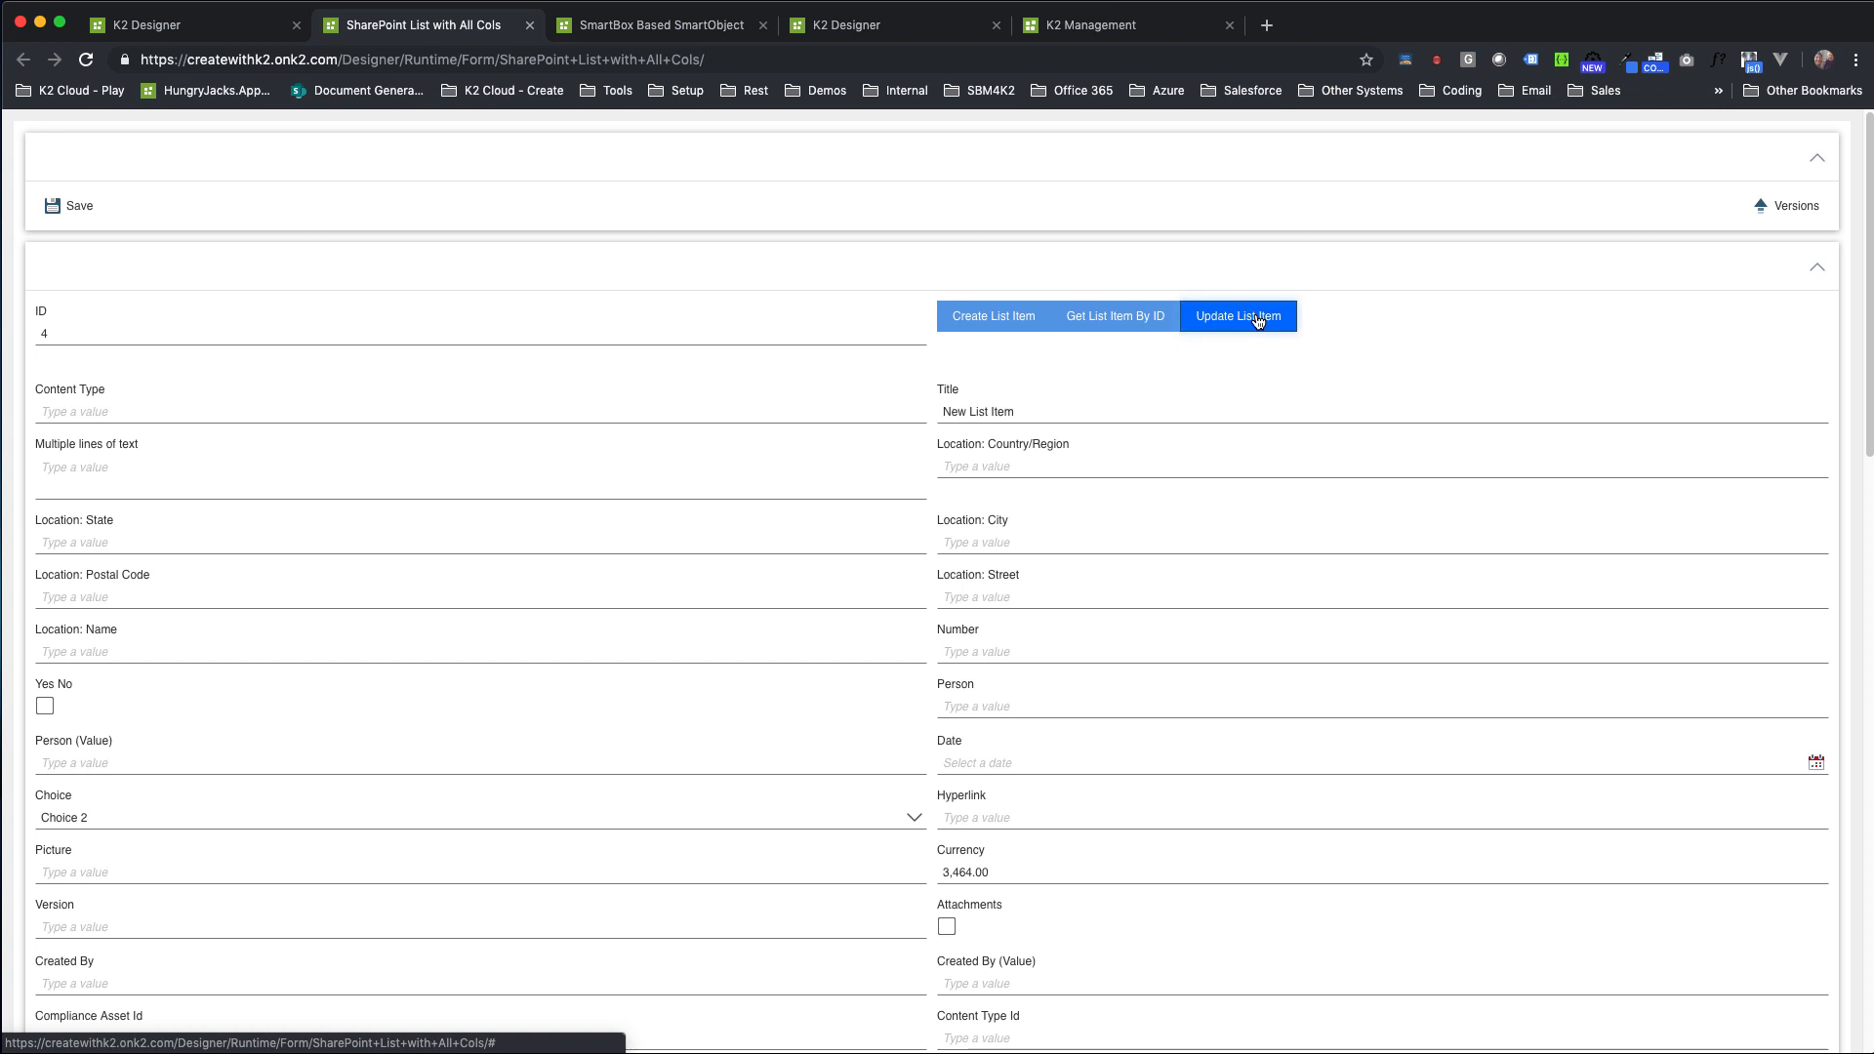
Open the version history, refresh the version list, and review all field values of the newest version
click(1800, 208)
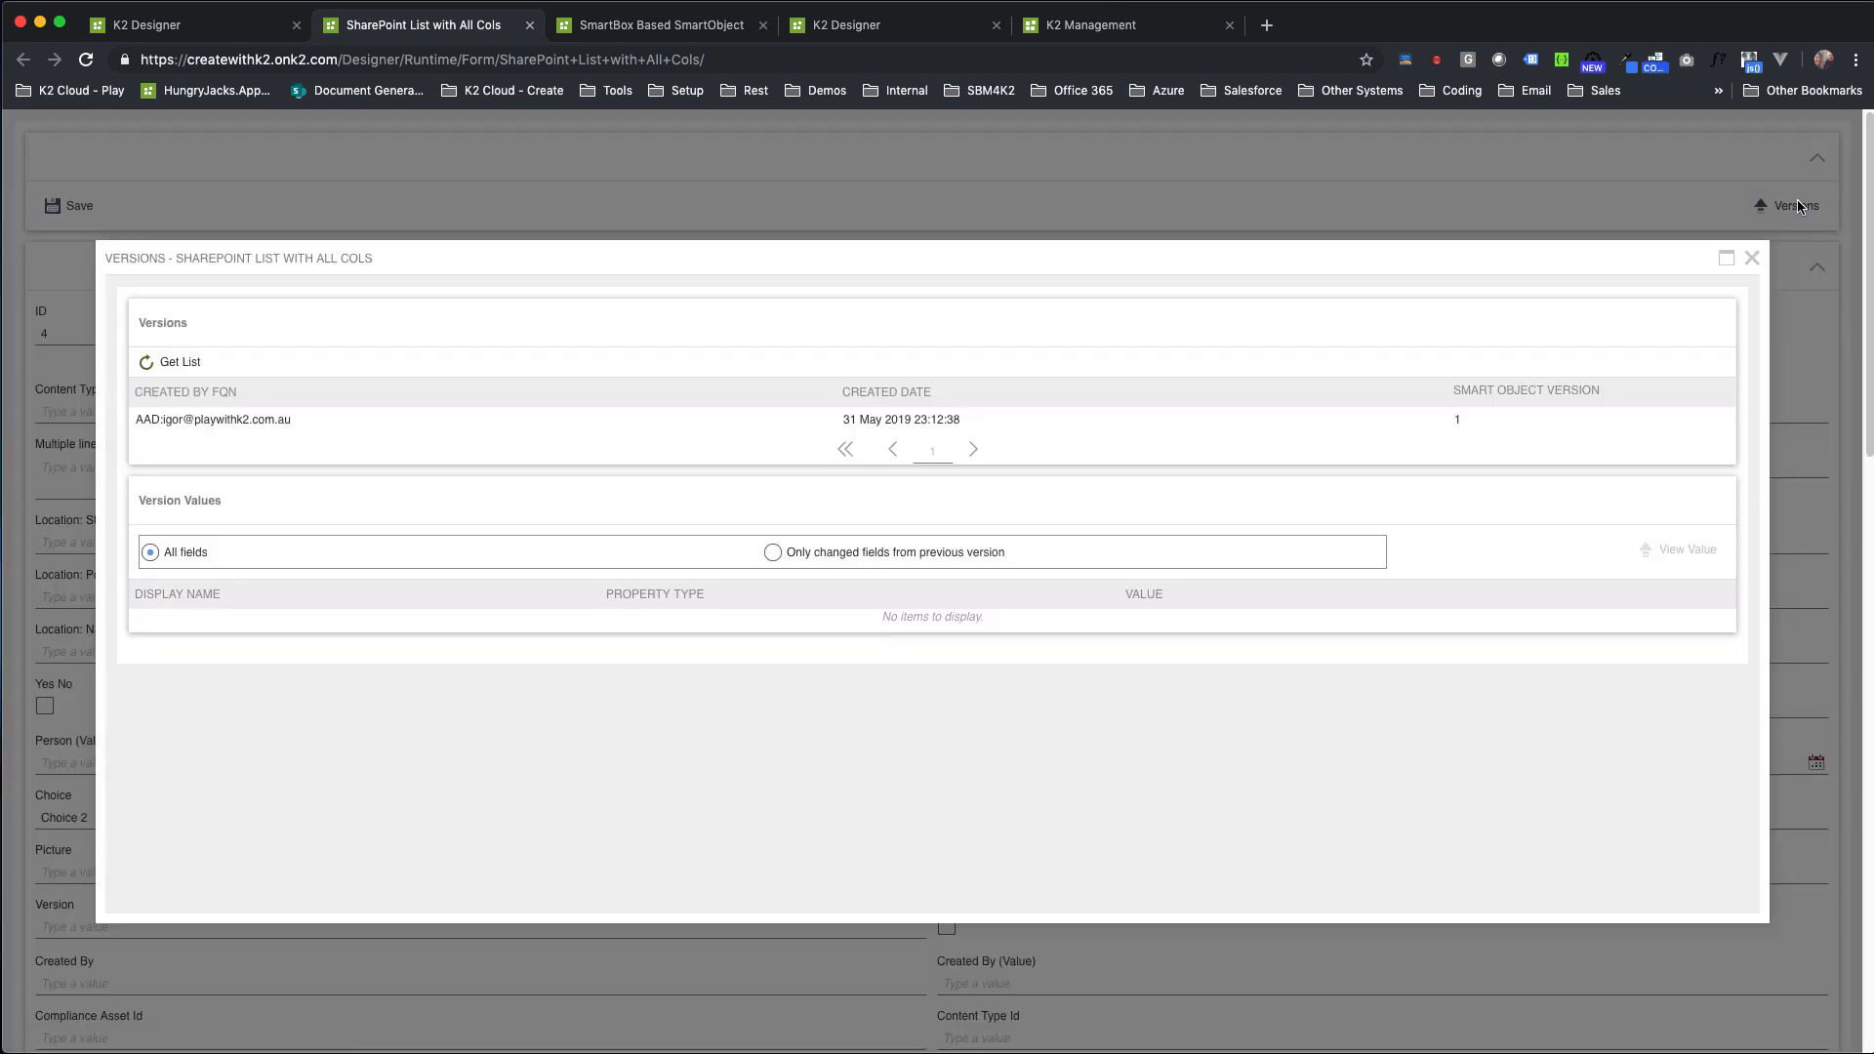
click(200, 366)
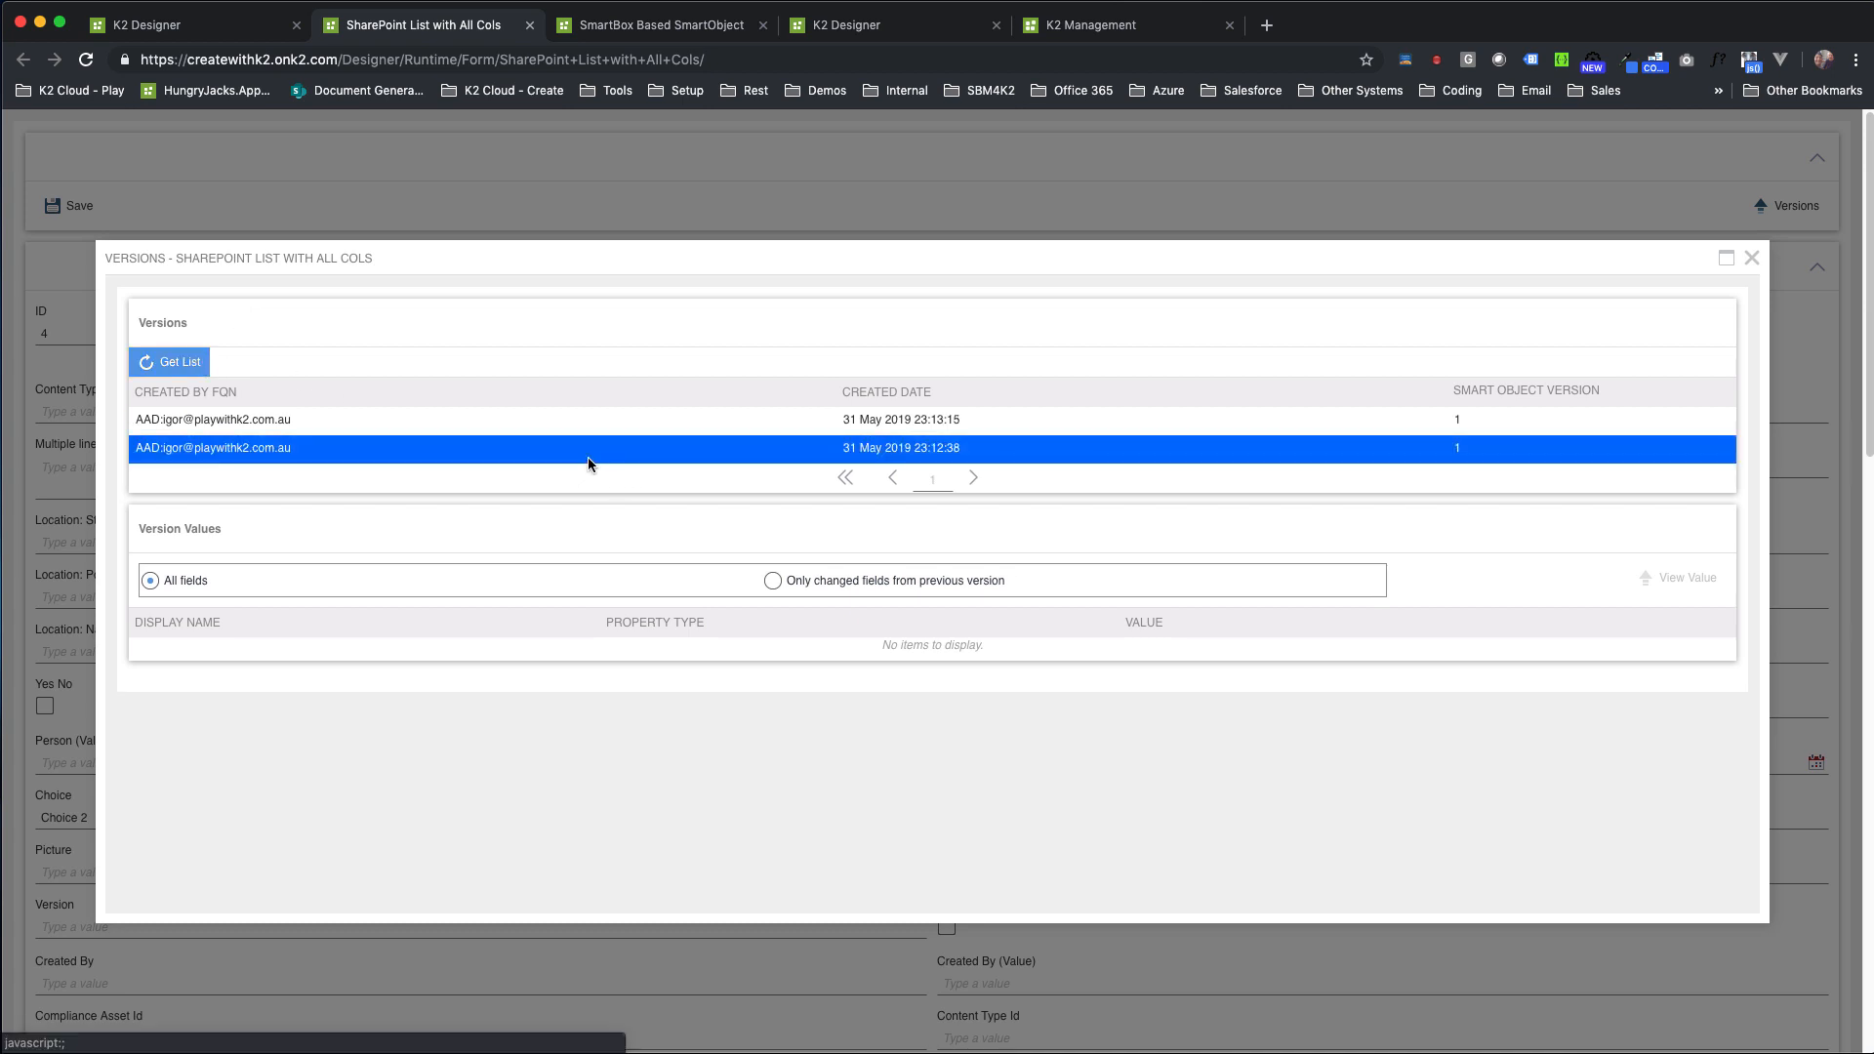
click(666, 425)
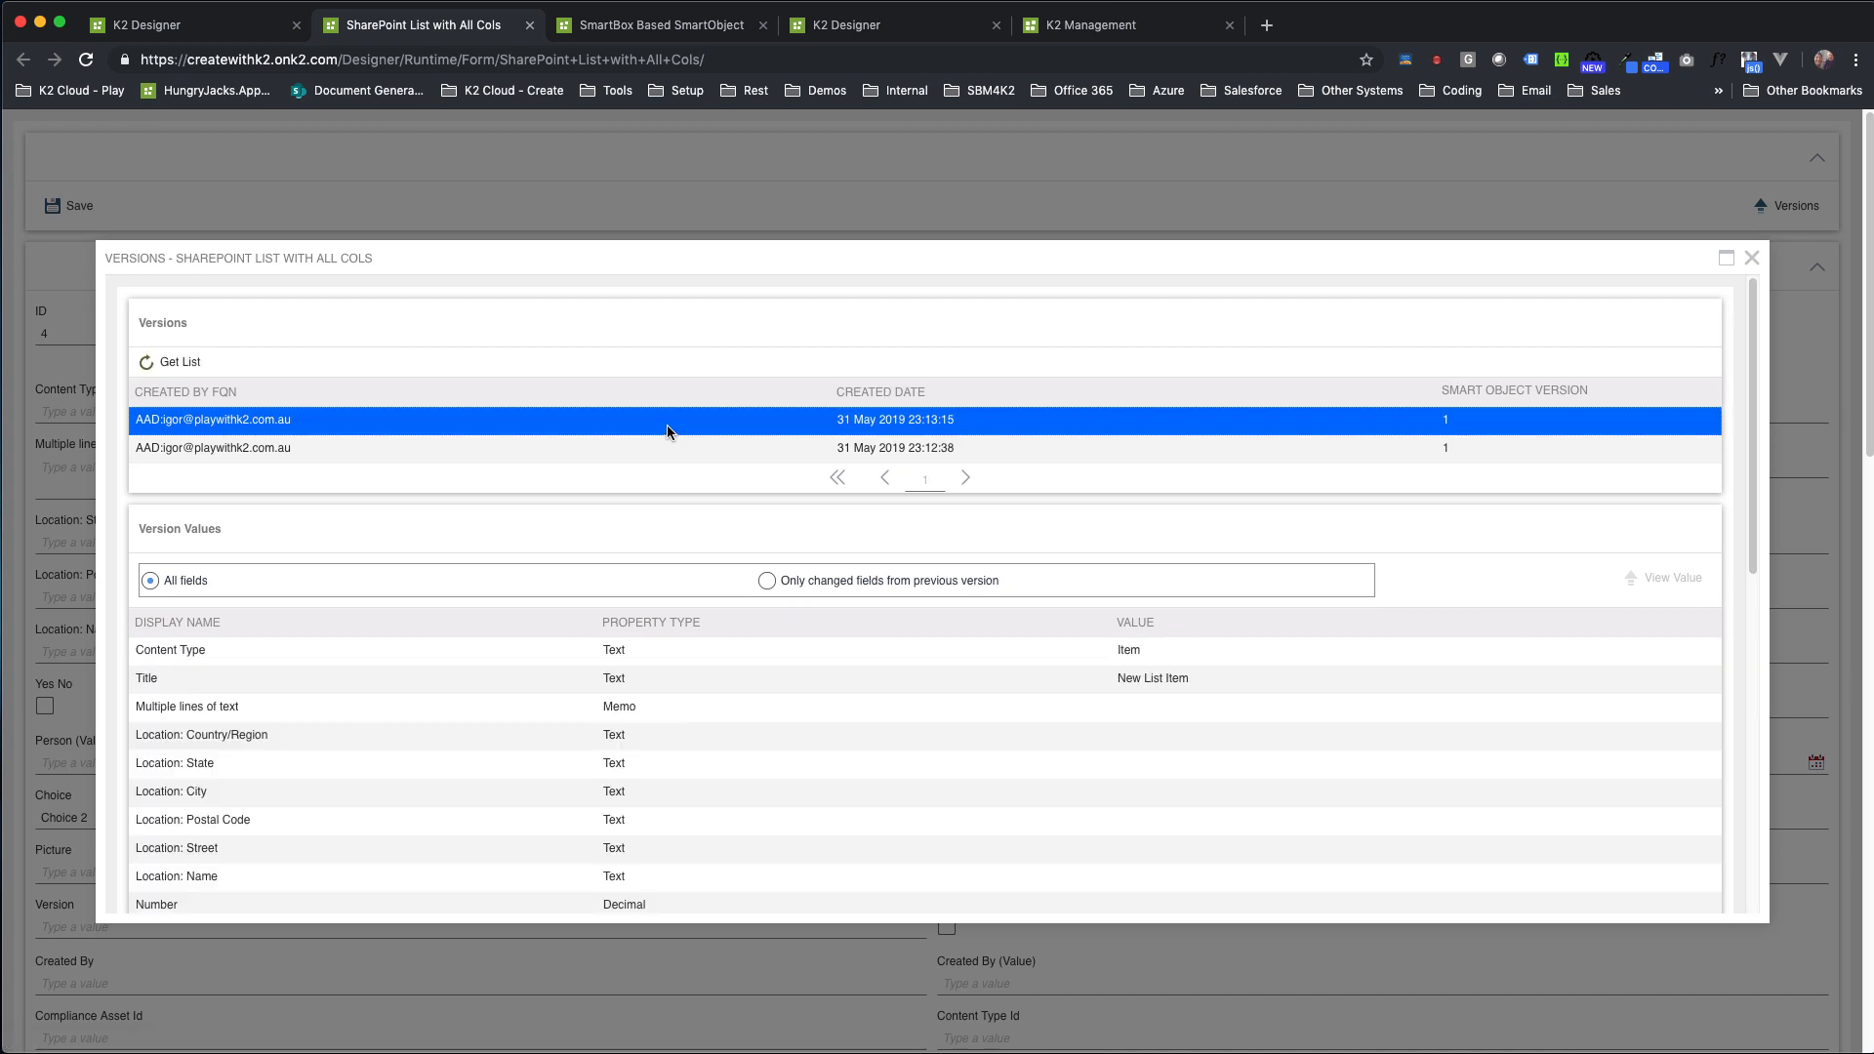
scroll(893, 737, down, 2)
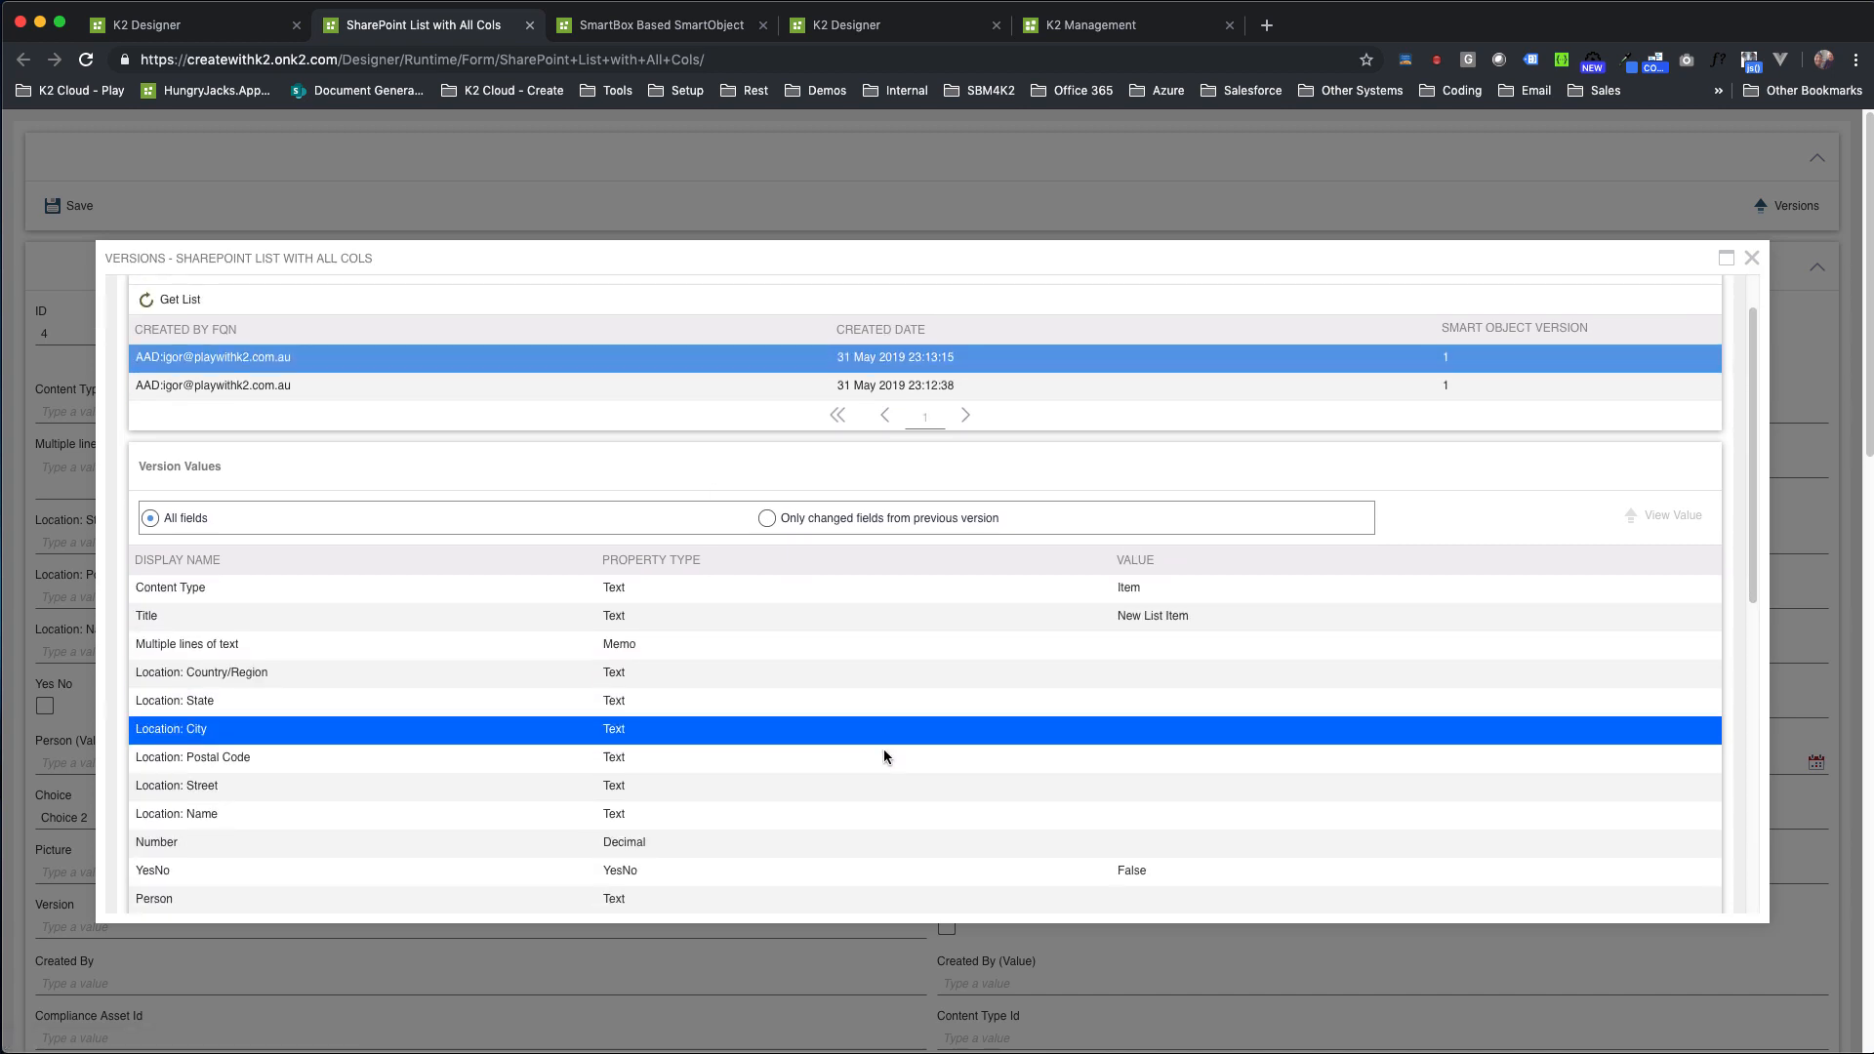
scroll(885, 756, down, 5)
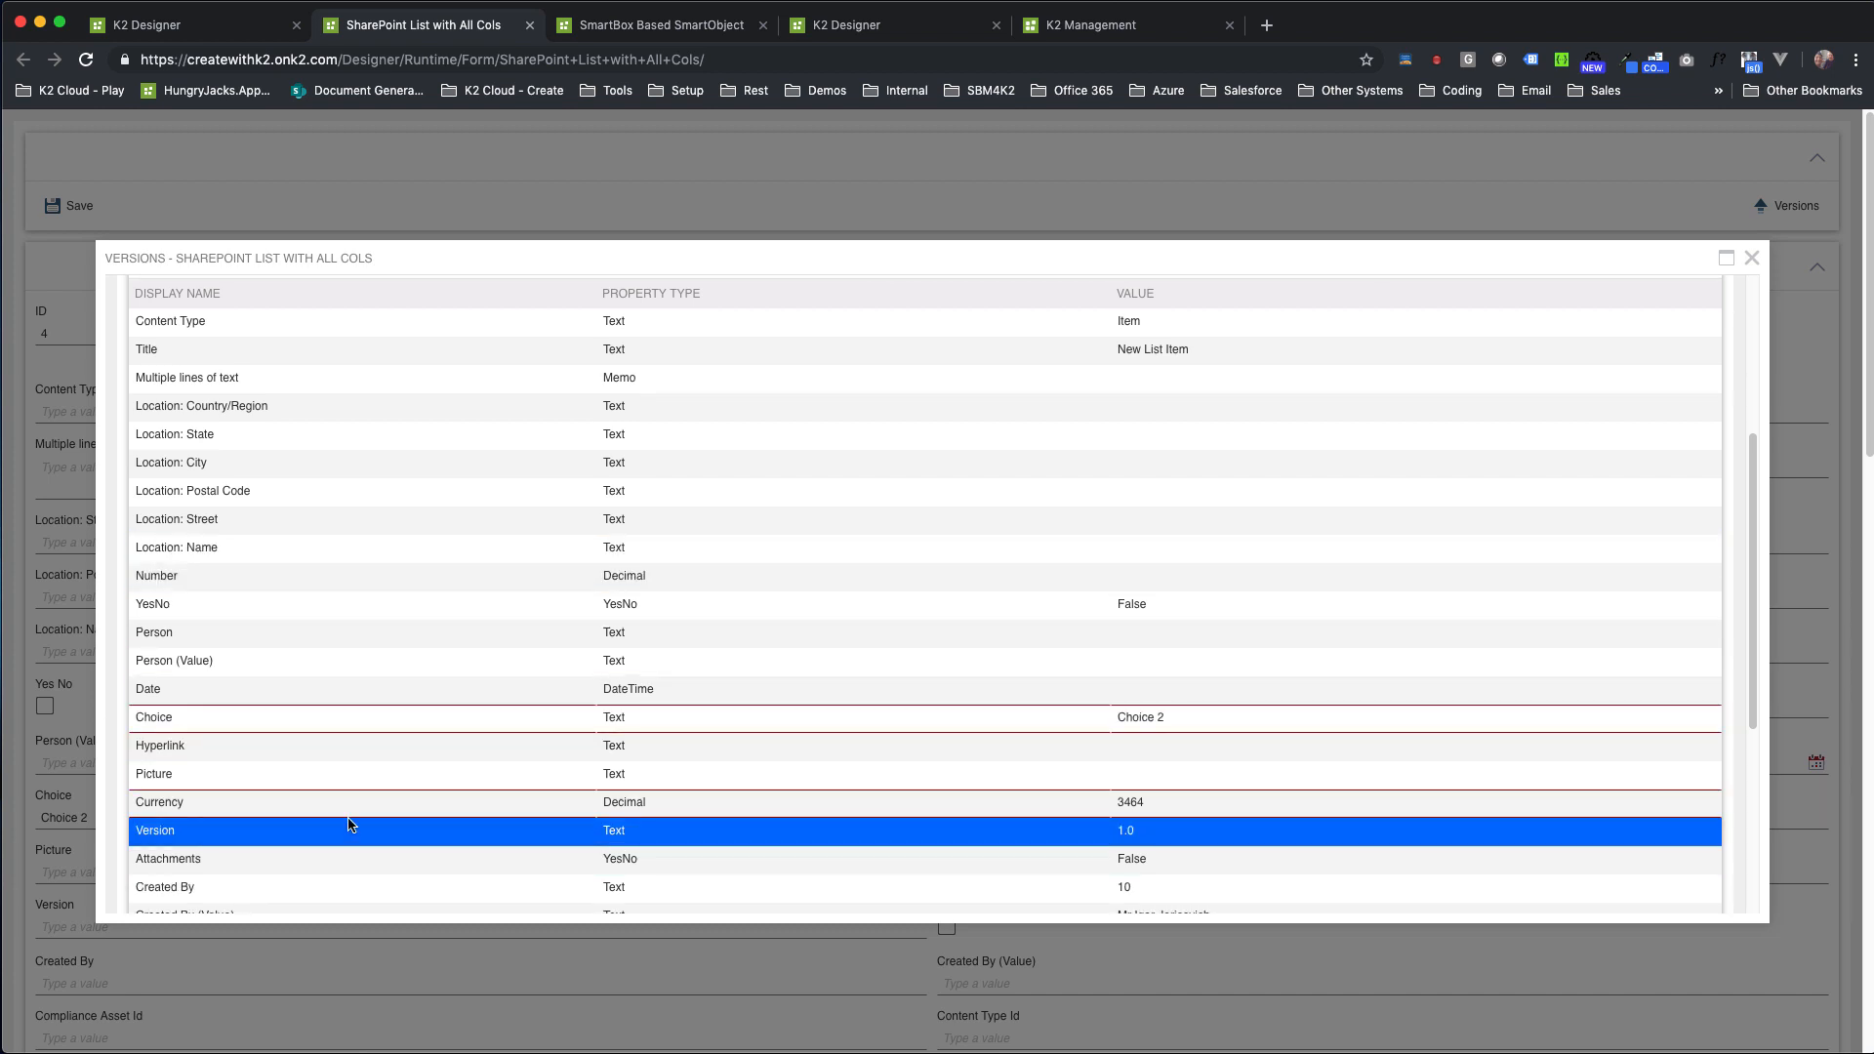
scroll(354, 816, down, 4)
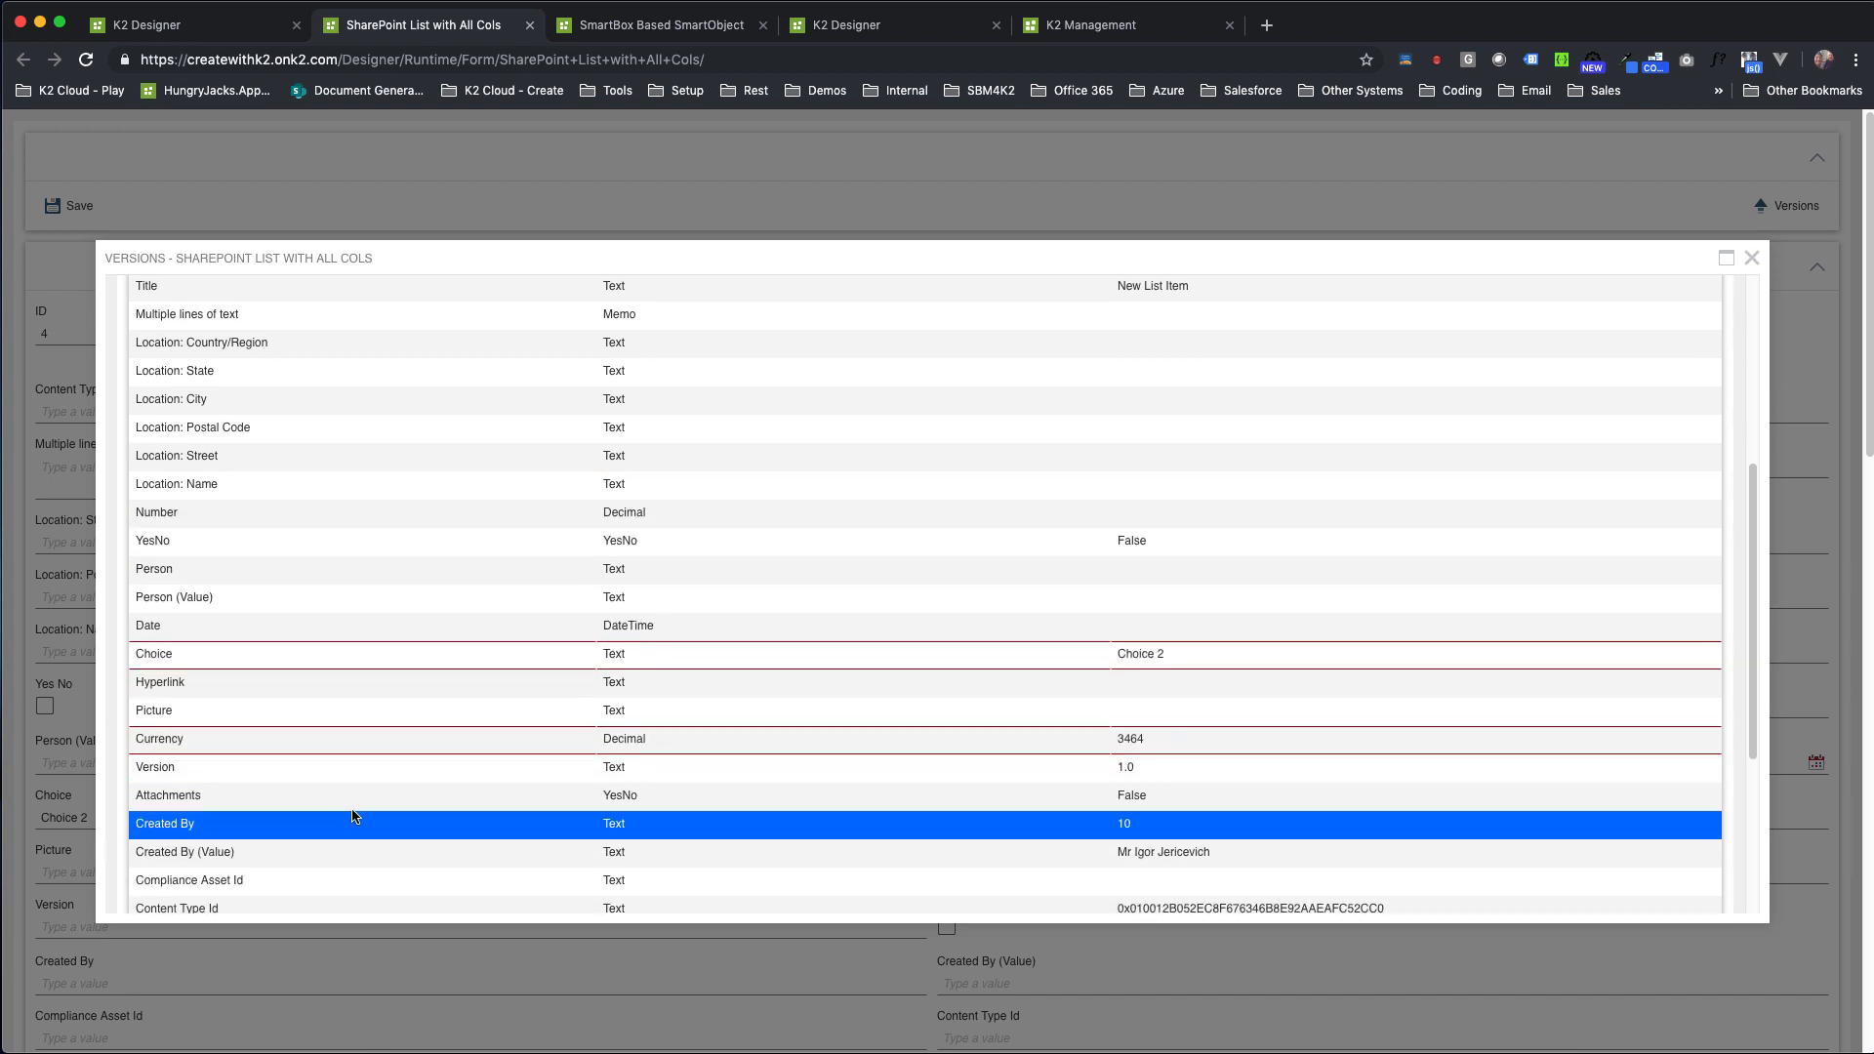
scroll(383, 815, up, 10)
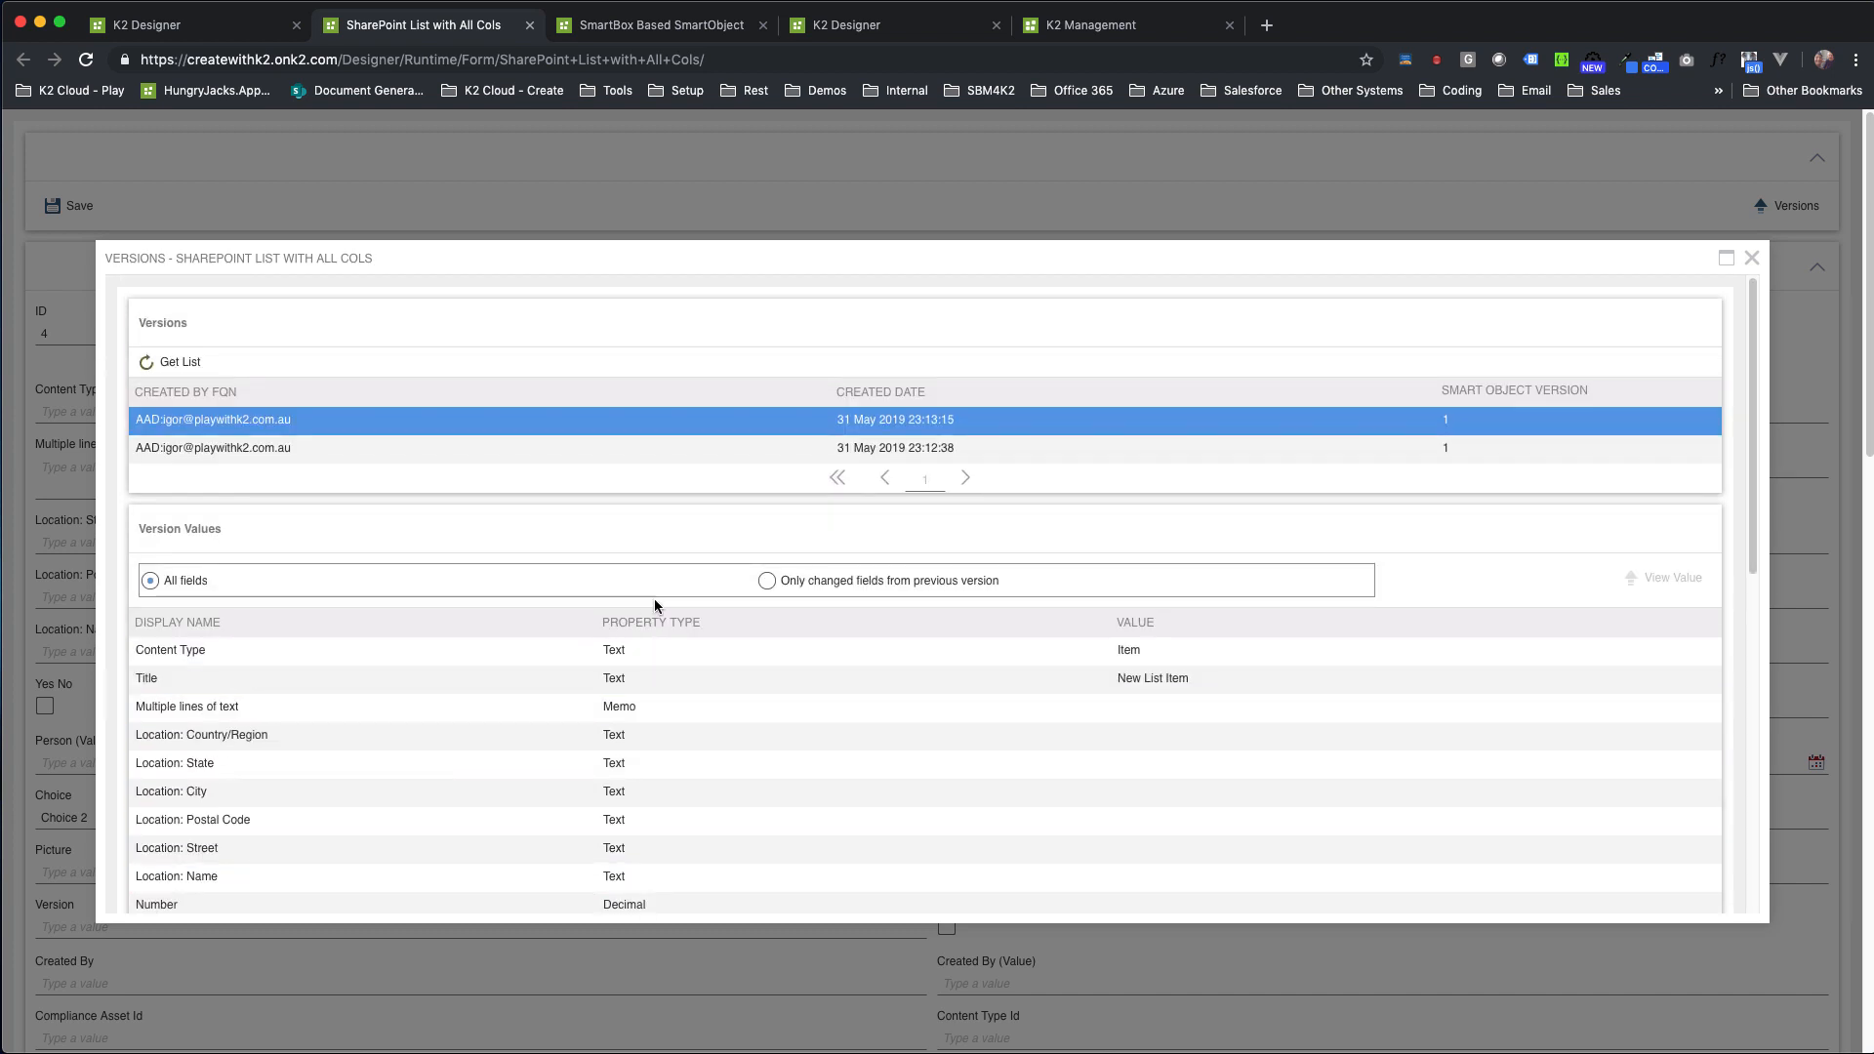
Show only the newest version's changed fields, switch back to all fields, and close the version history
click(786, 581)
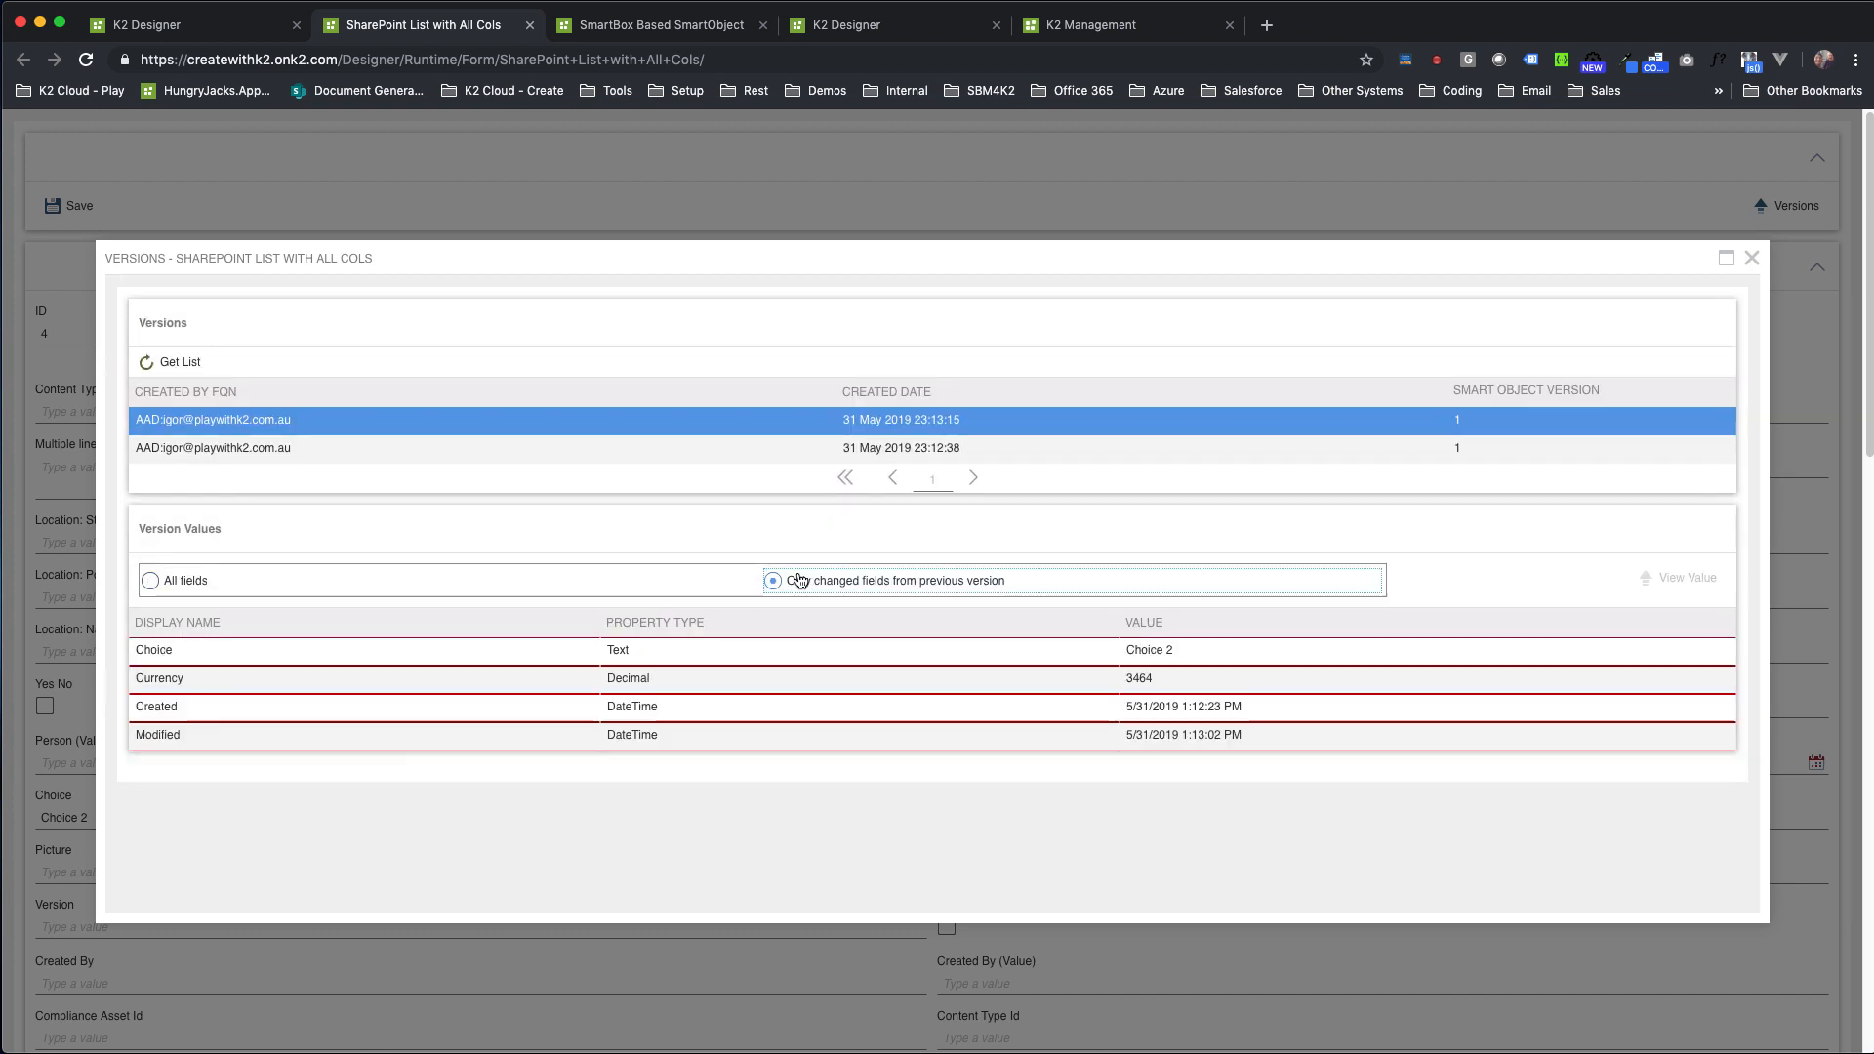
click(187, 584)
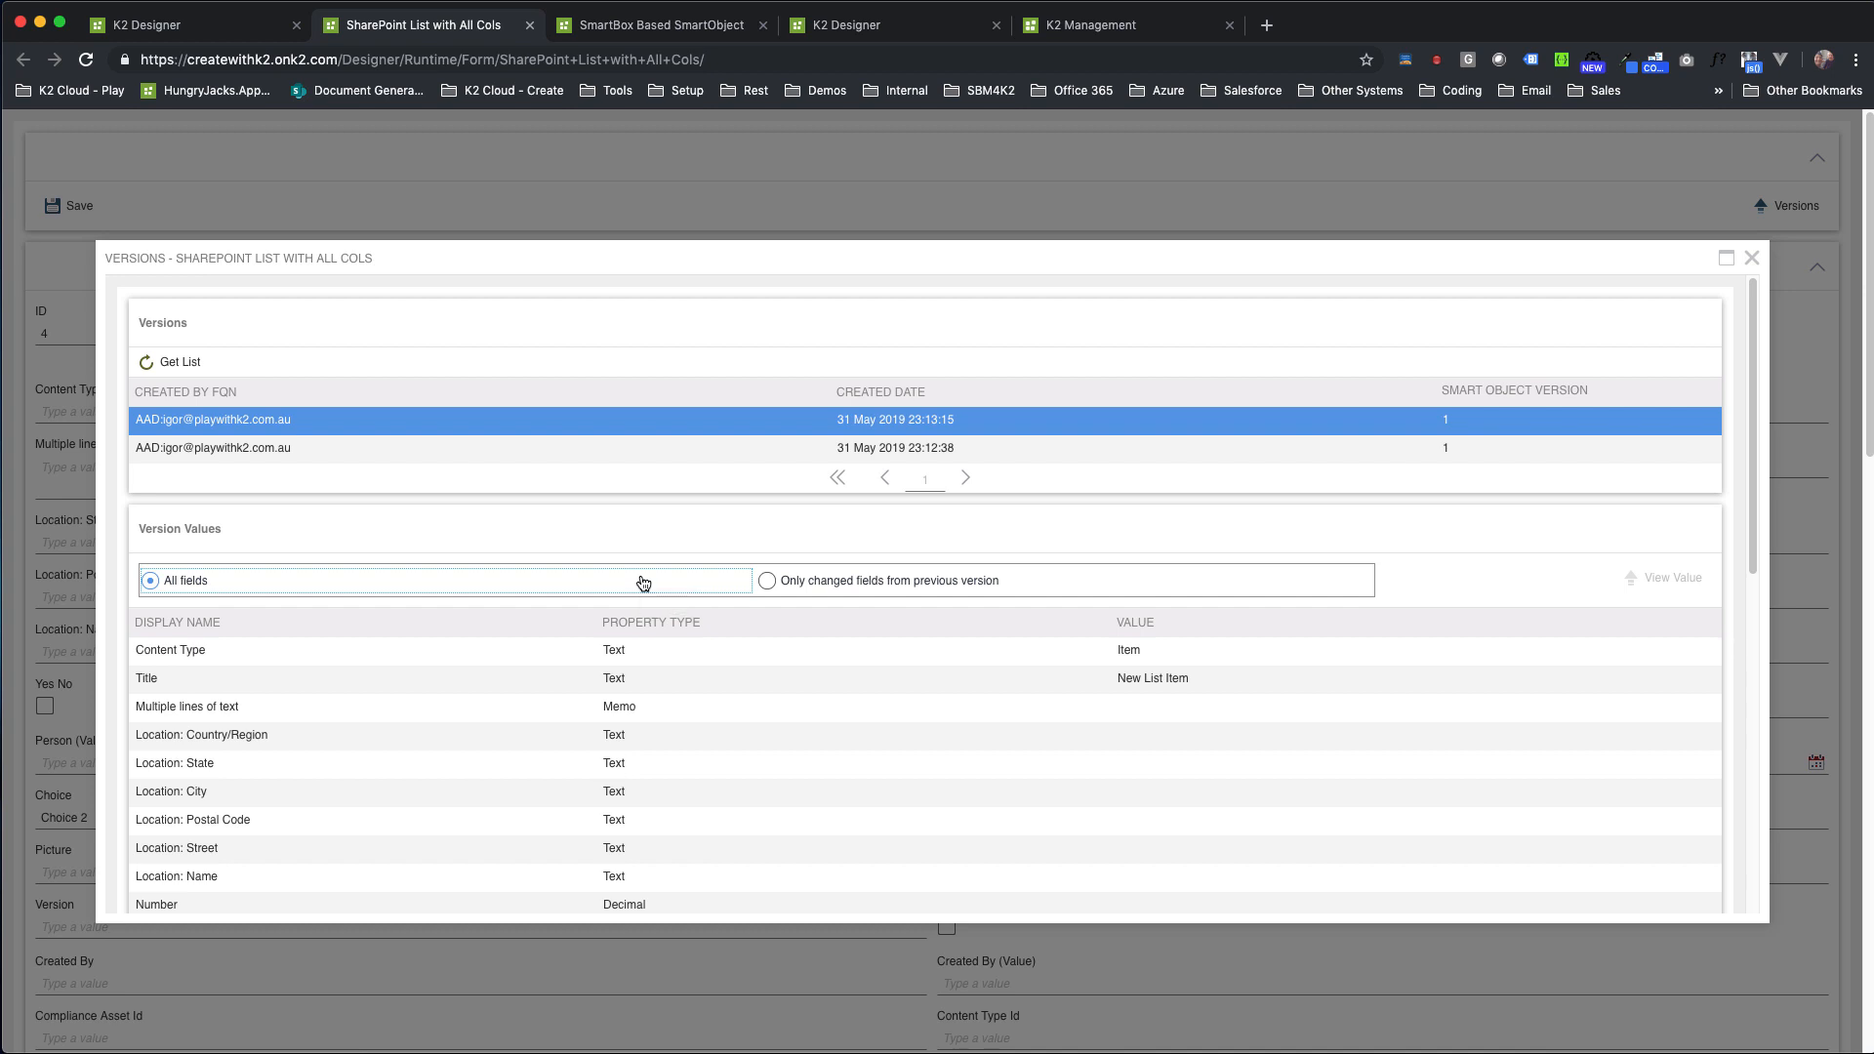
click(1752, 259)
Switch to K2 Designer, open the SmartObject "SharePoint List with All Cols" for editing, and review its properties
click(177, 39)
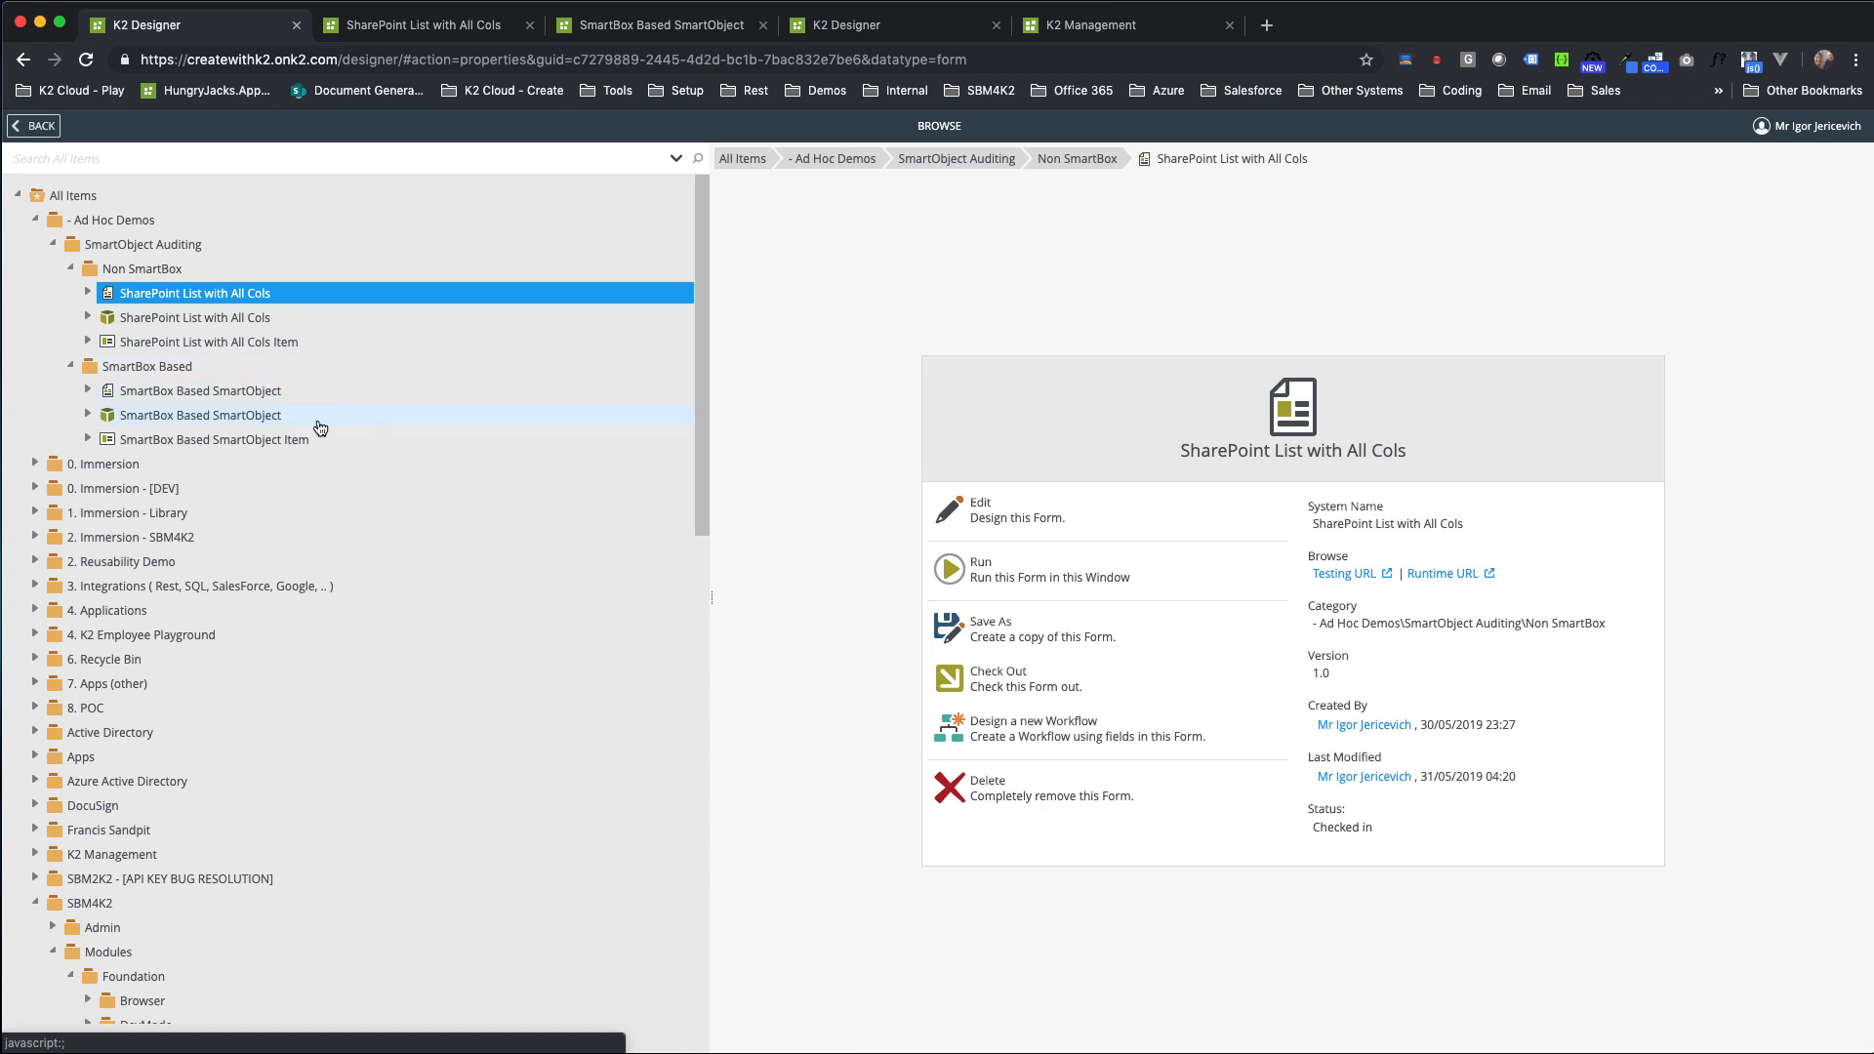
click(176, 318)
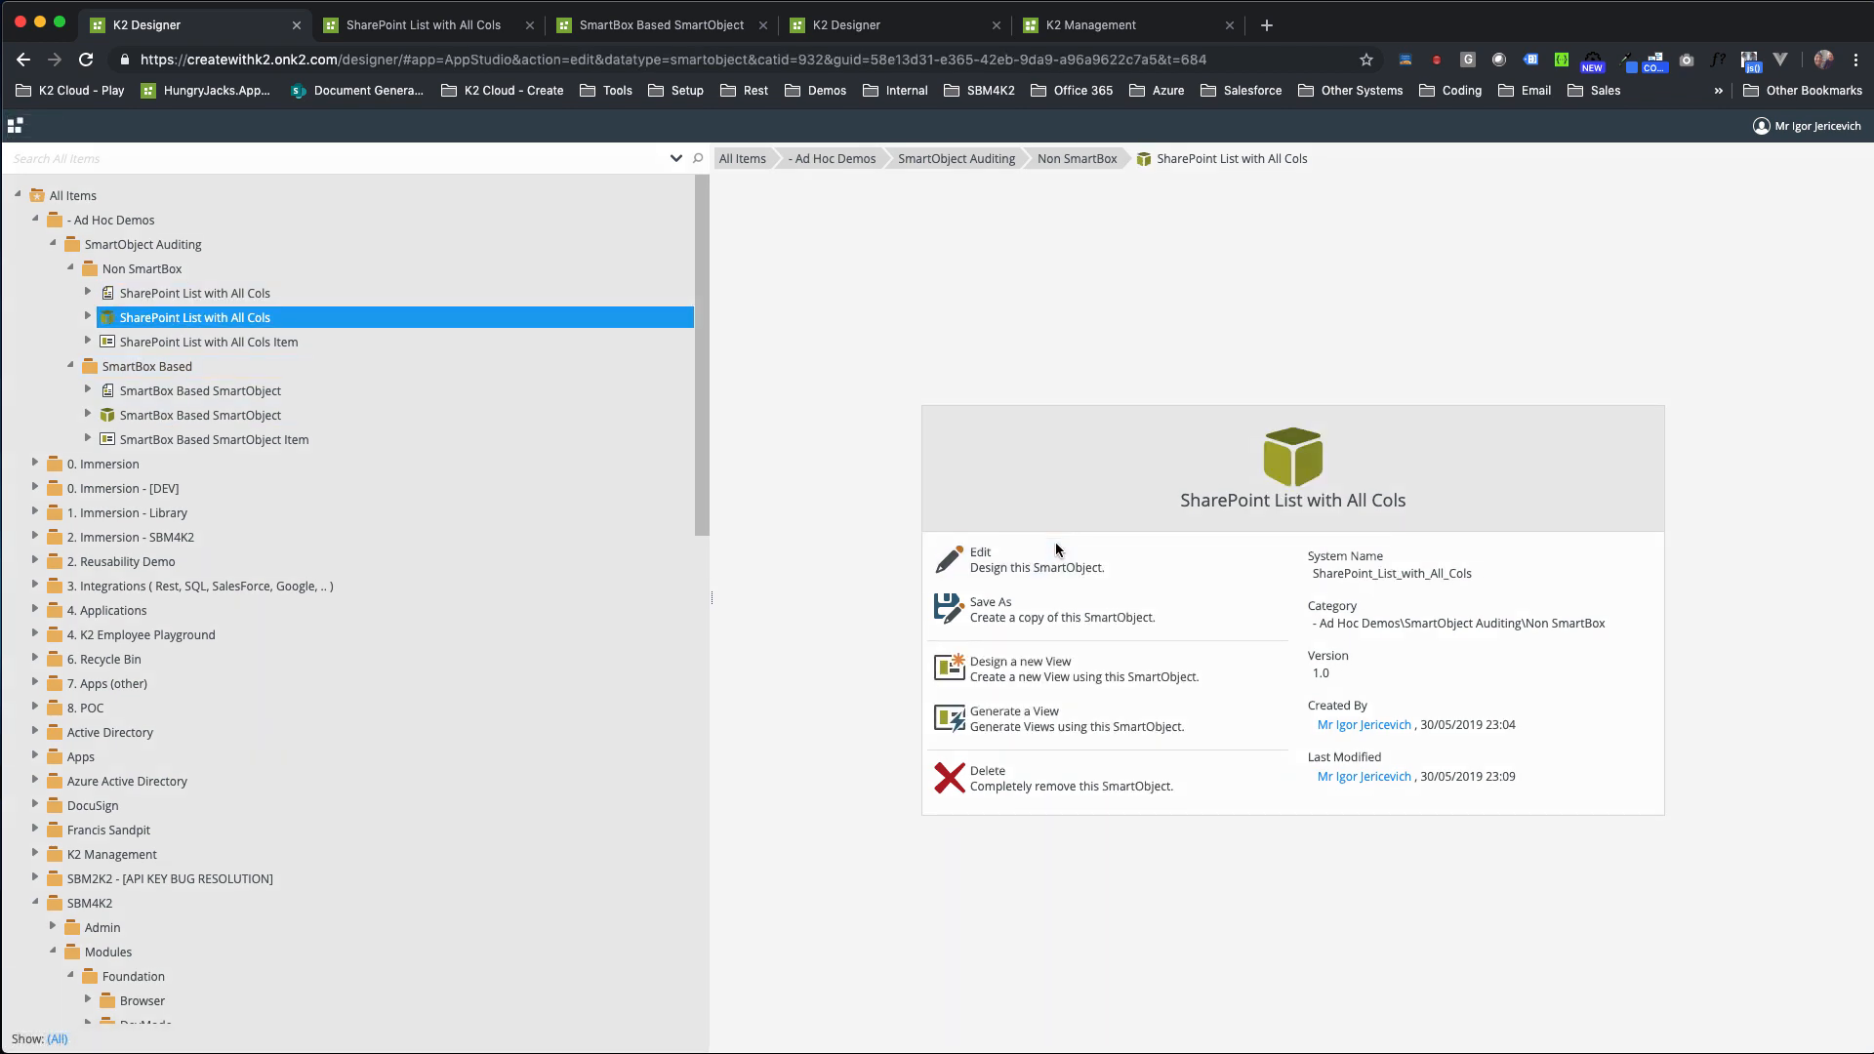
click(1057, 552)
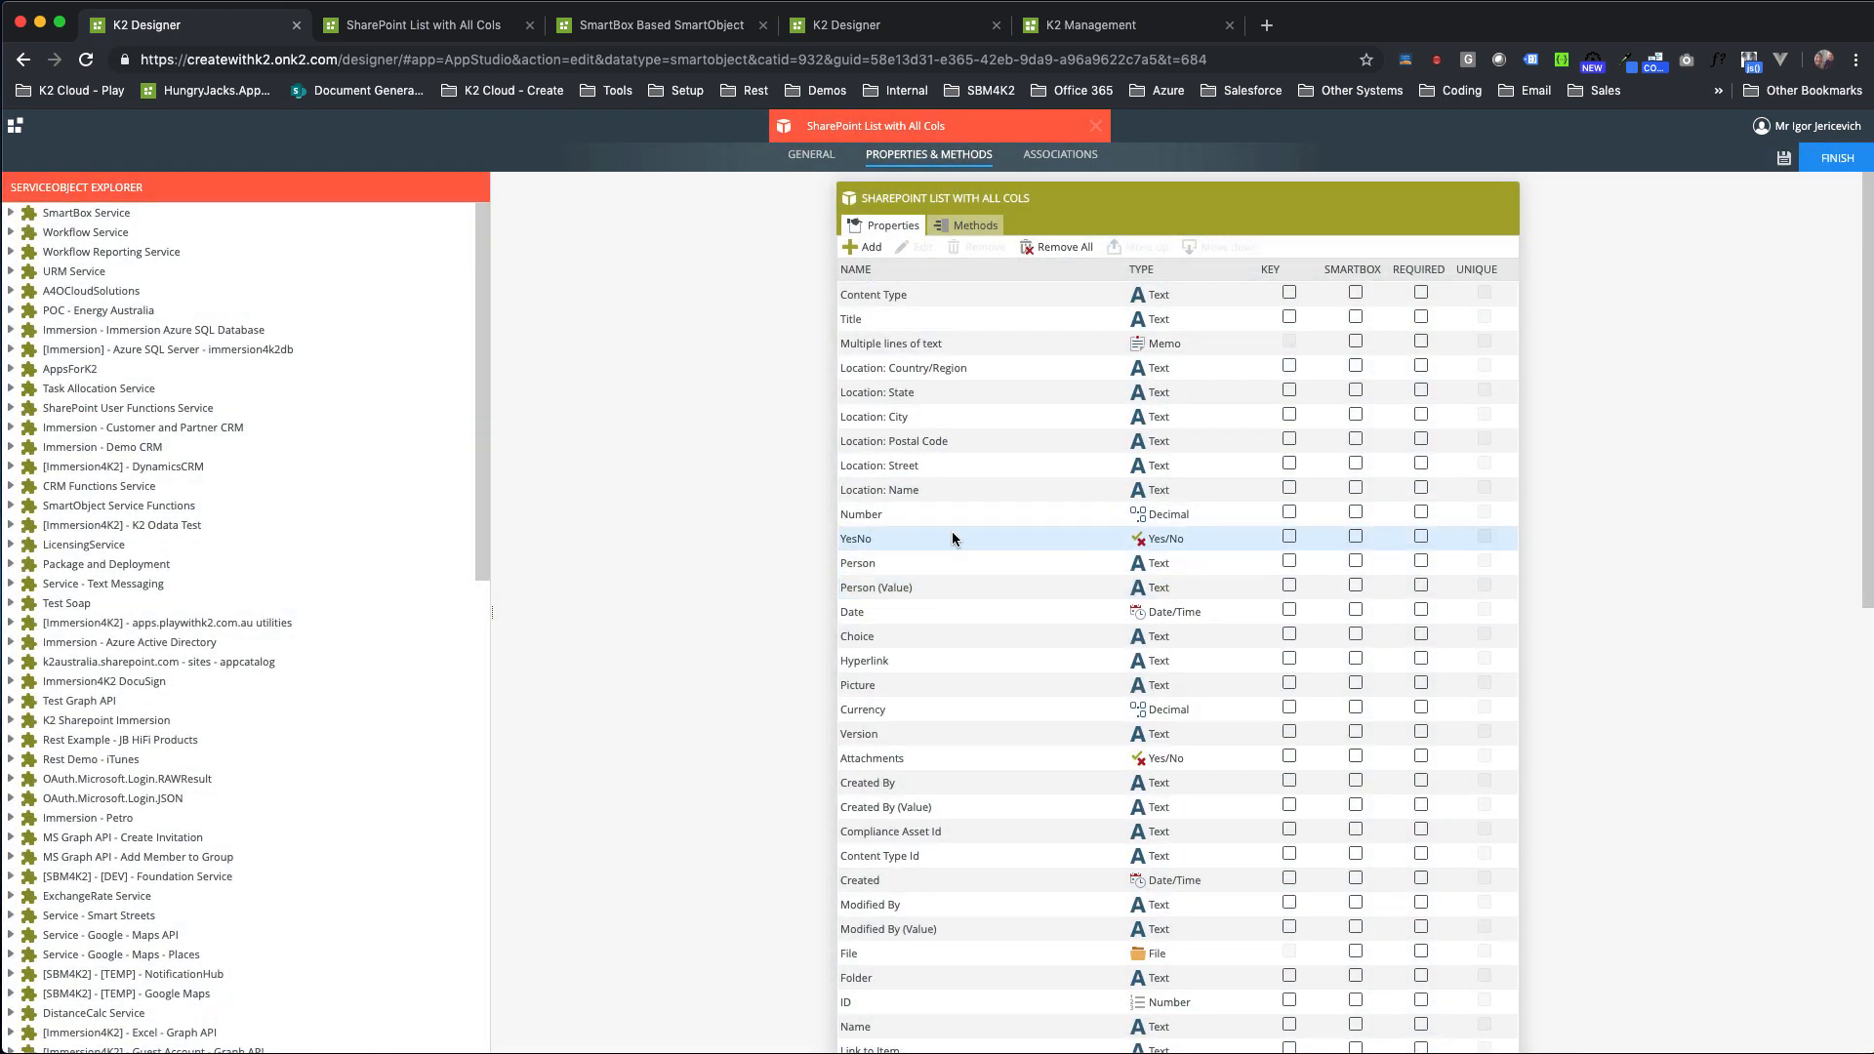
scroll(955, 556, down, 10)
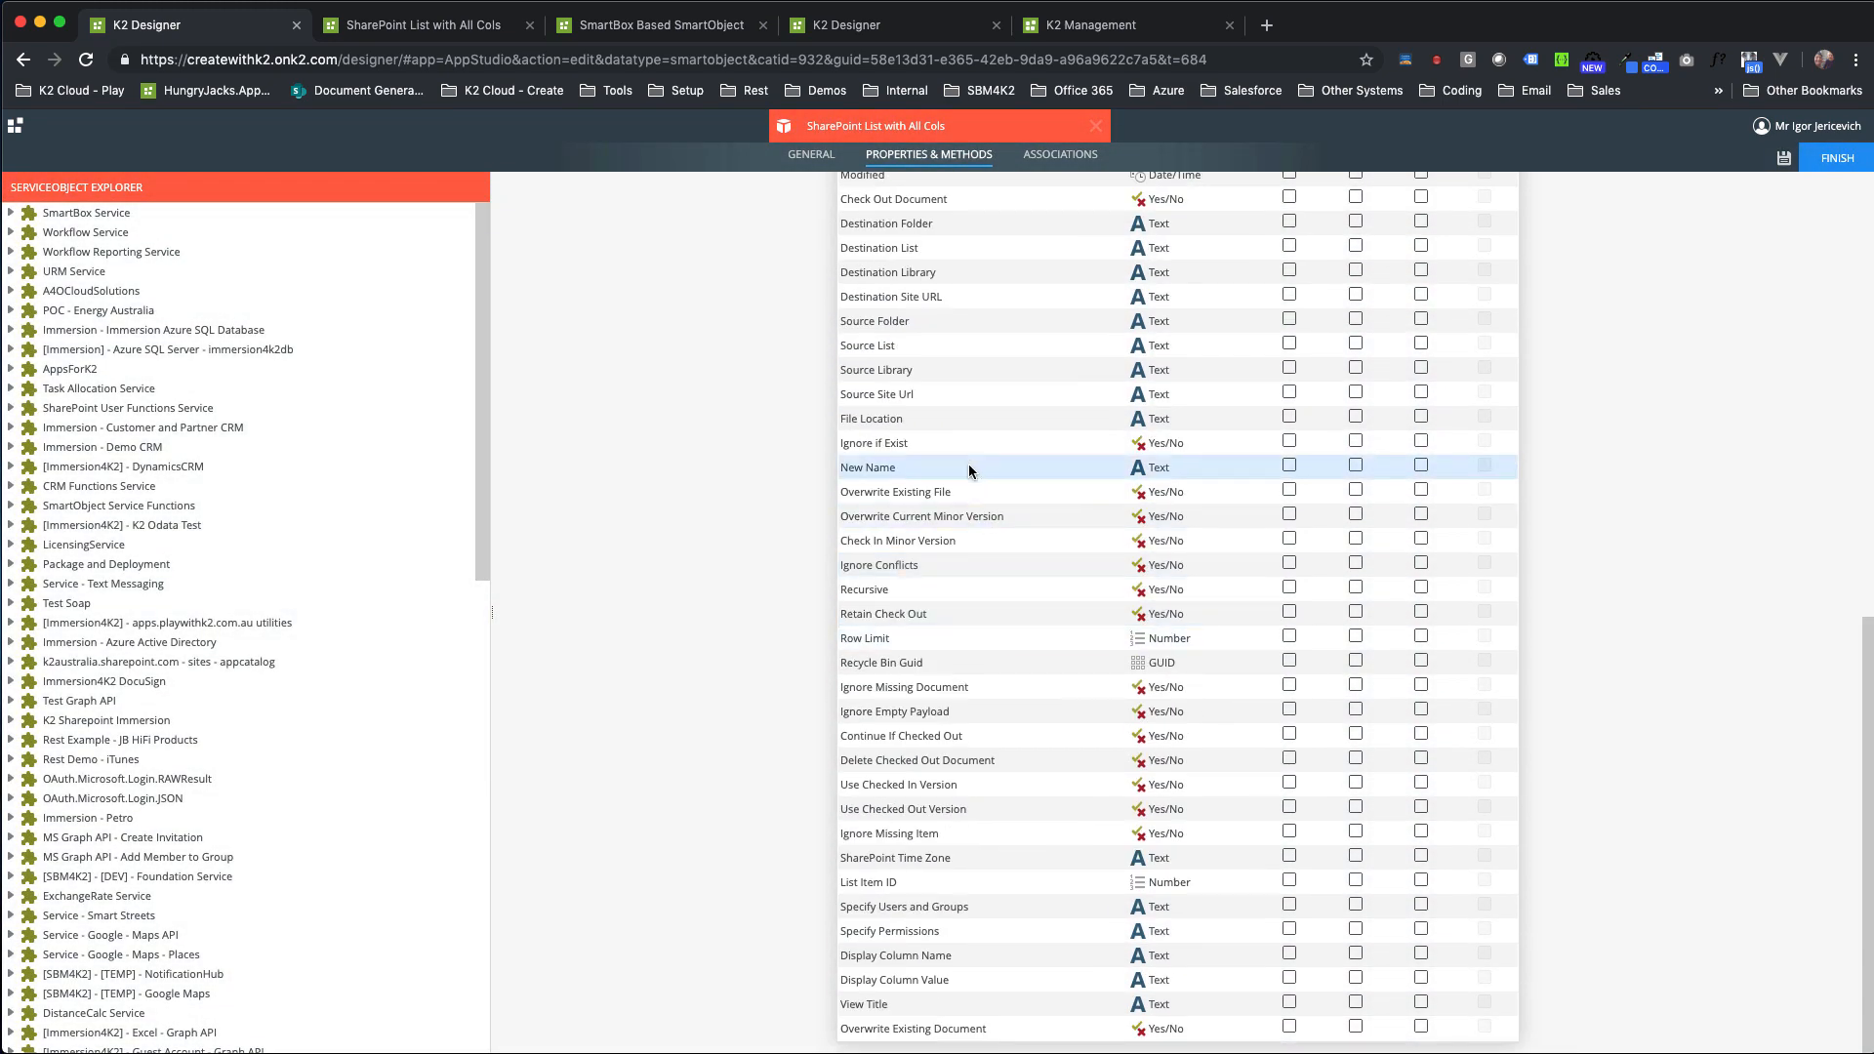
scroll(972, 458, up, 10)
Edit the SmartObject's Create List Item method and open the bindings of its StartImmersionFoundationVersion service method
click(975, 227)
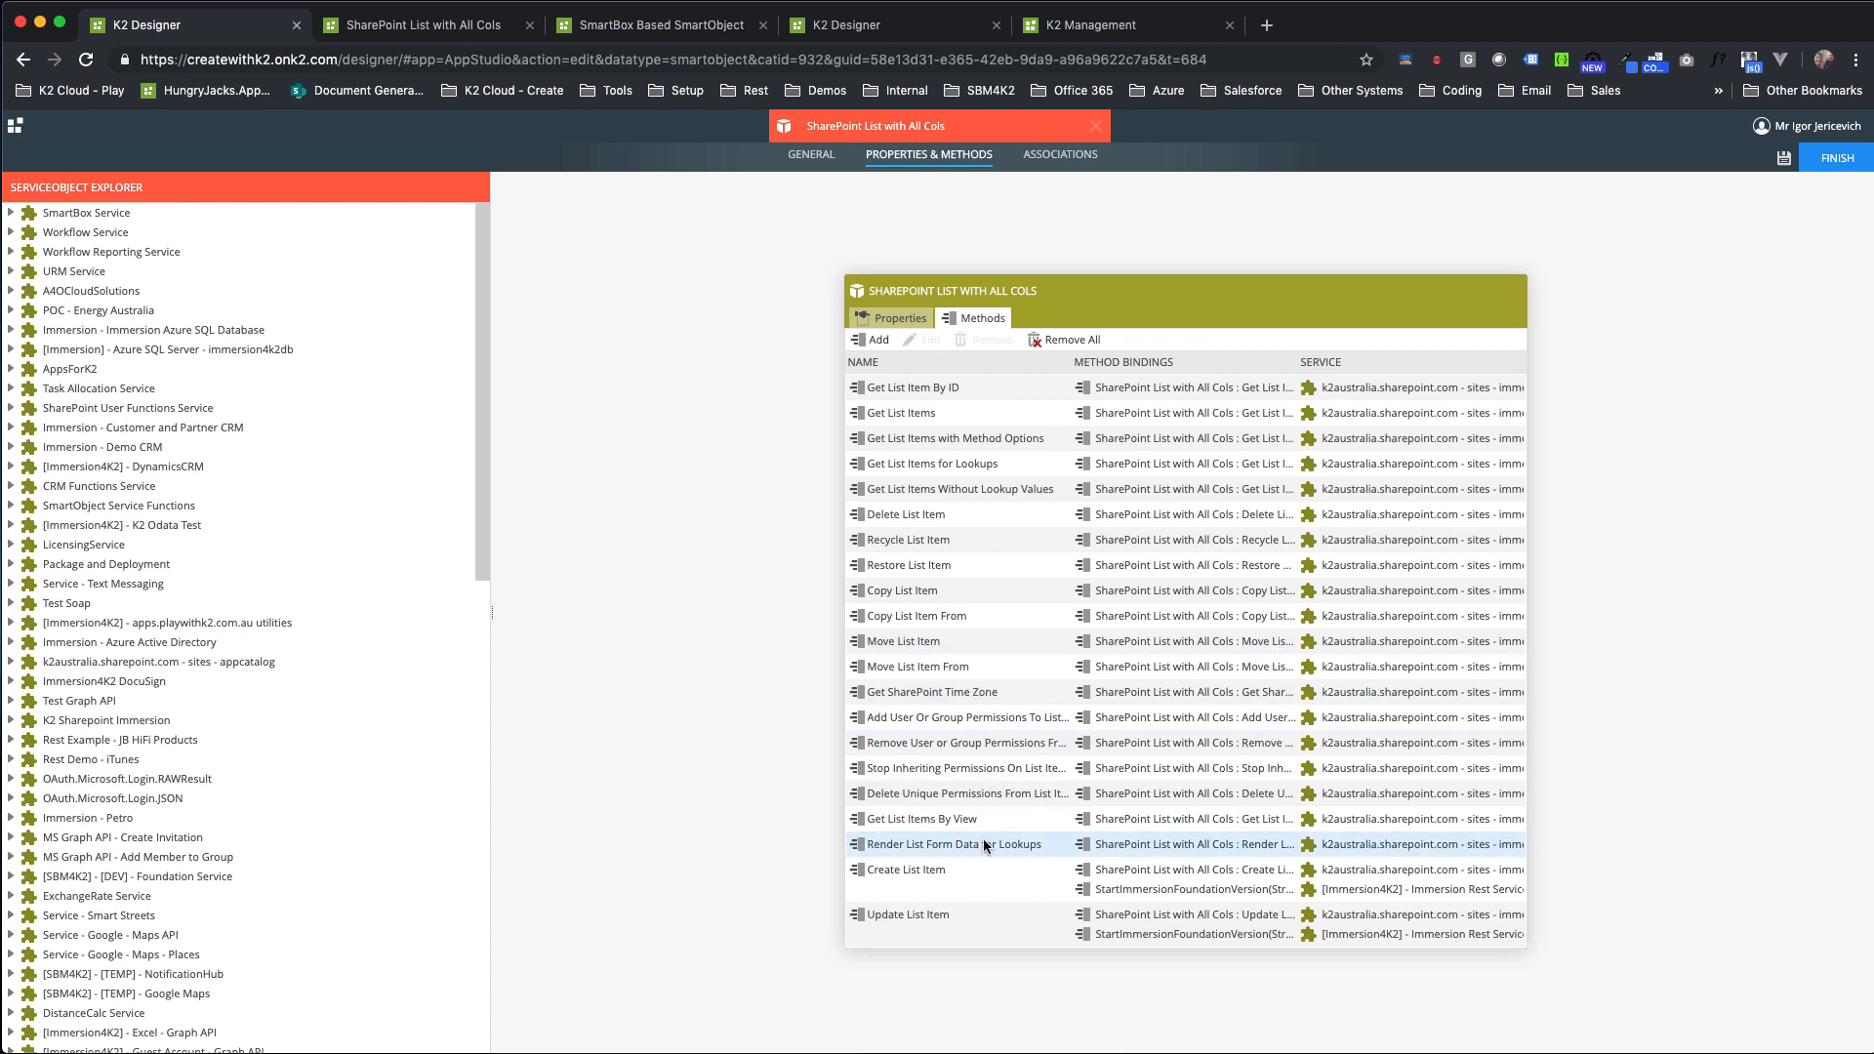
click(973, 897)
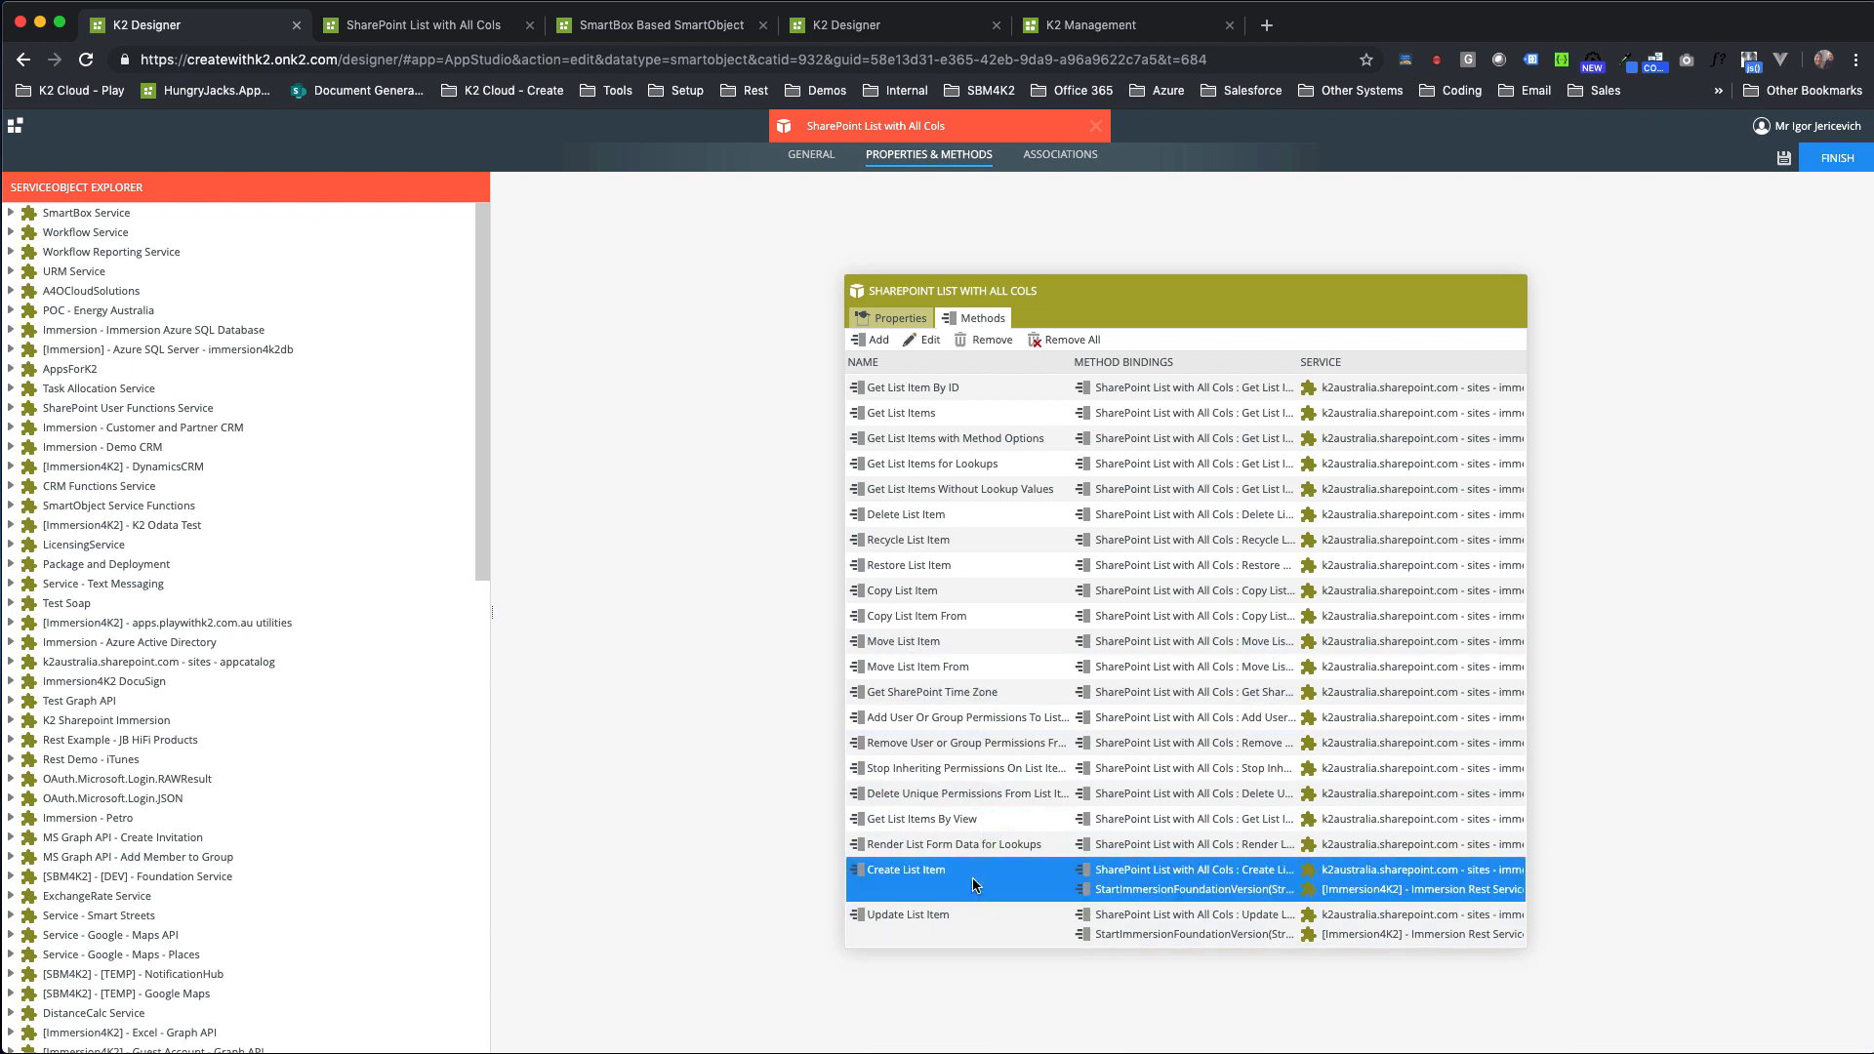
click(925, 340)
click(859, 389)
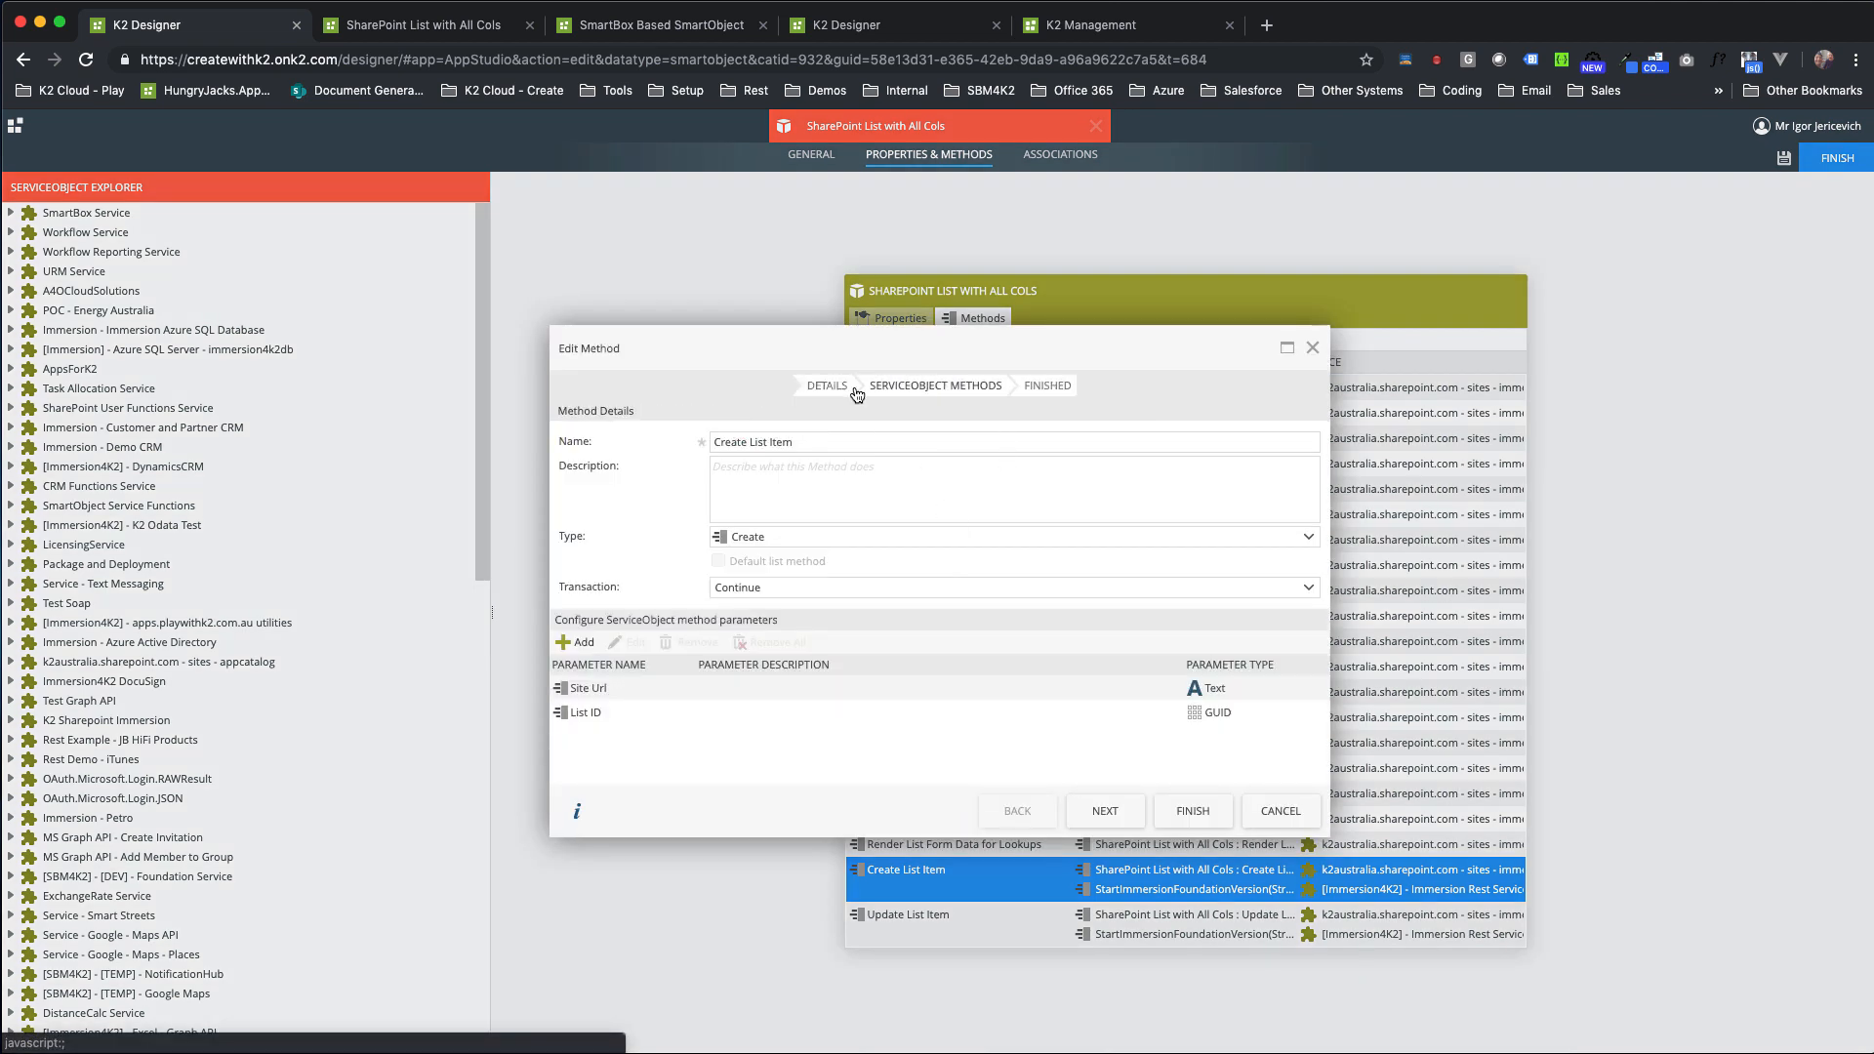
click(742, 461)
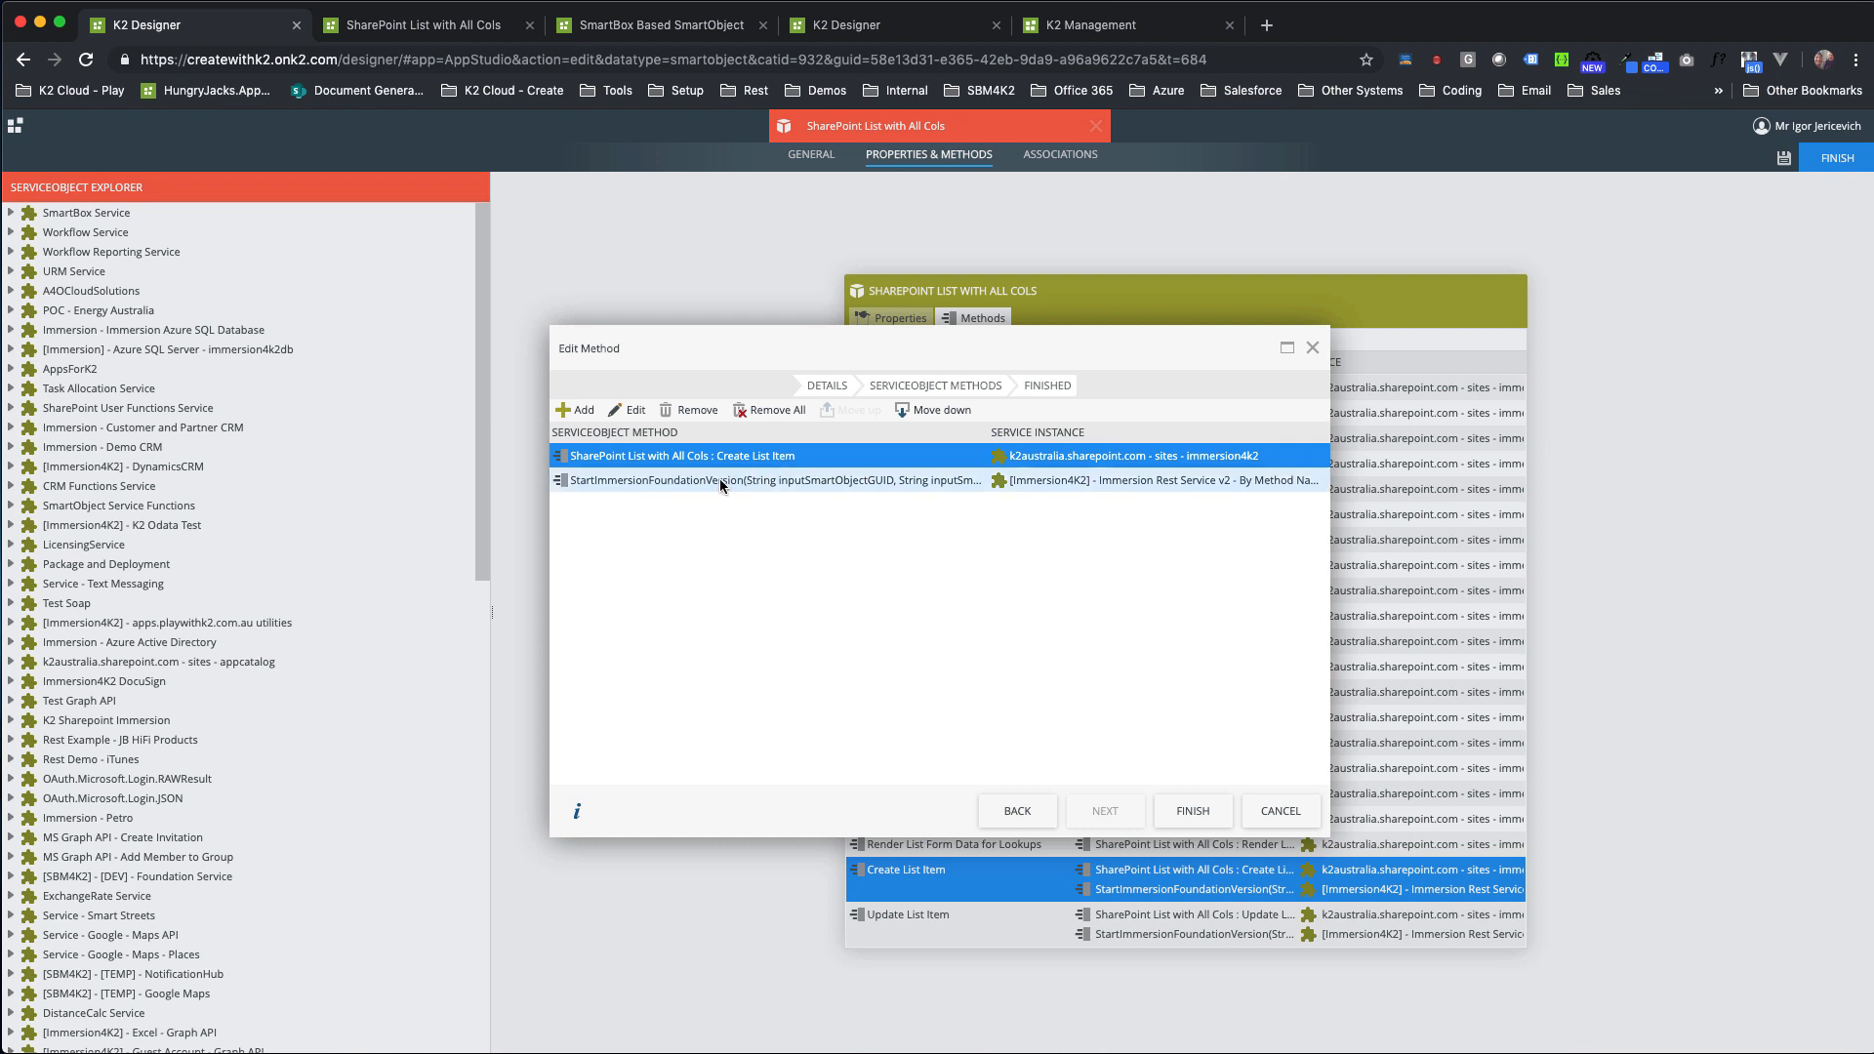
double_click(721, 485)
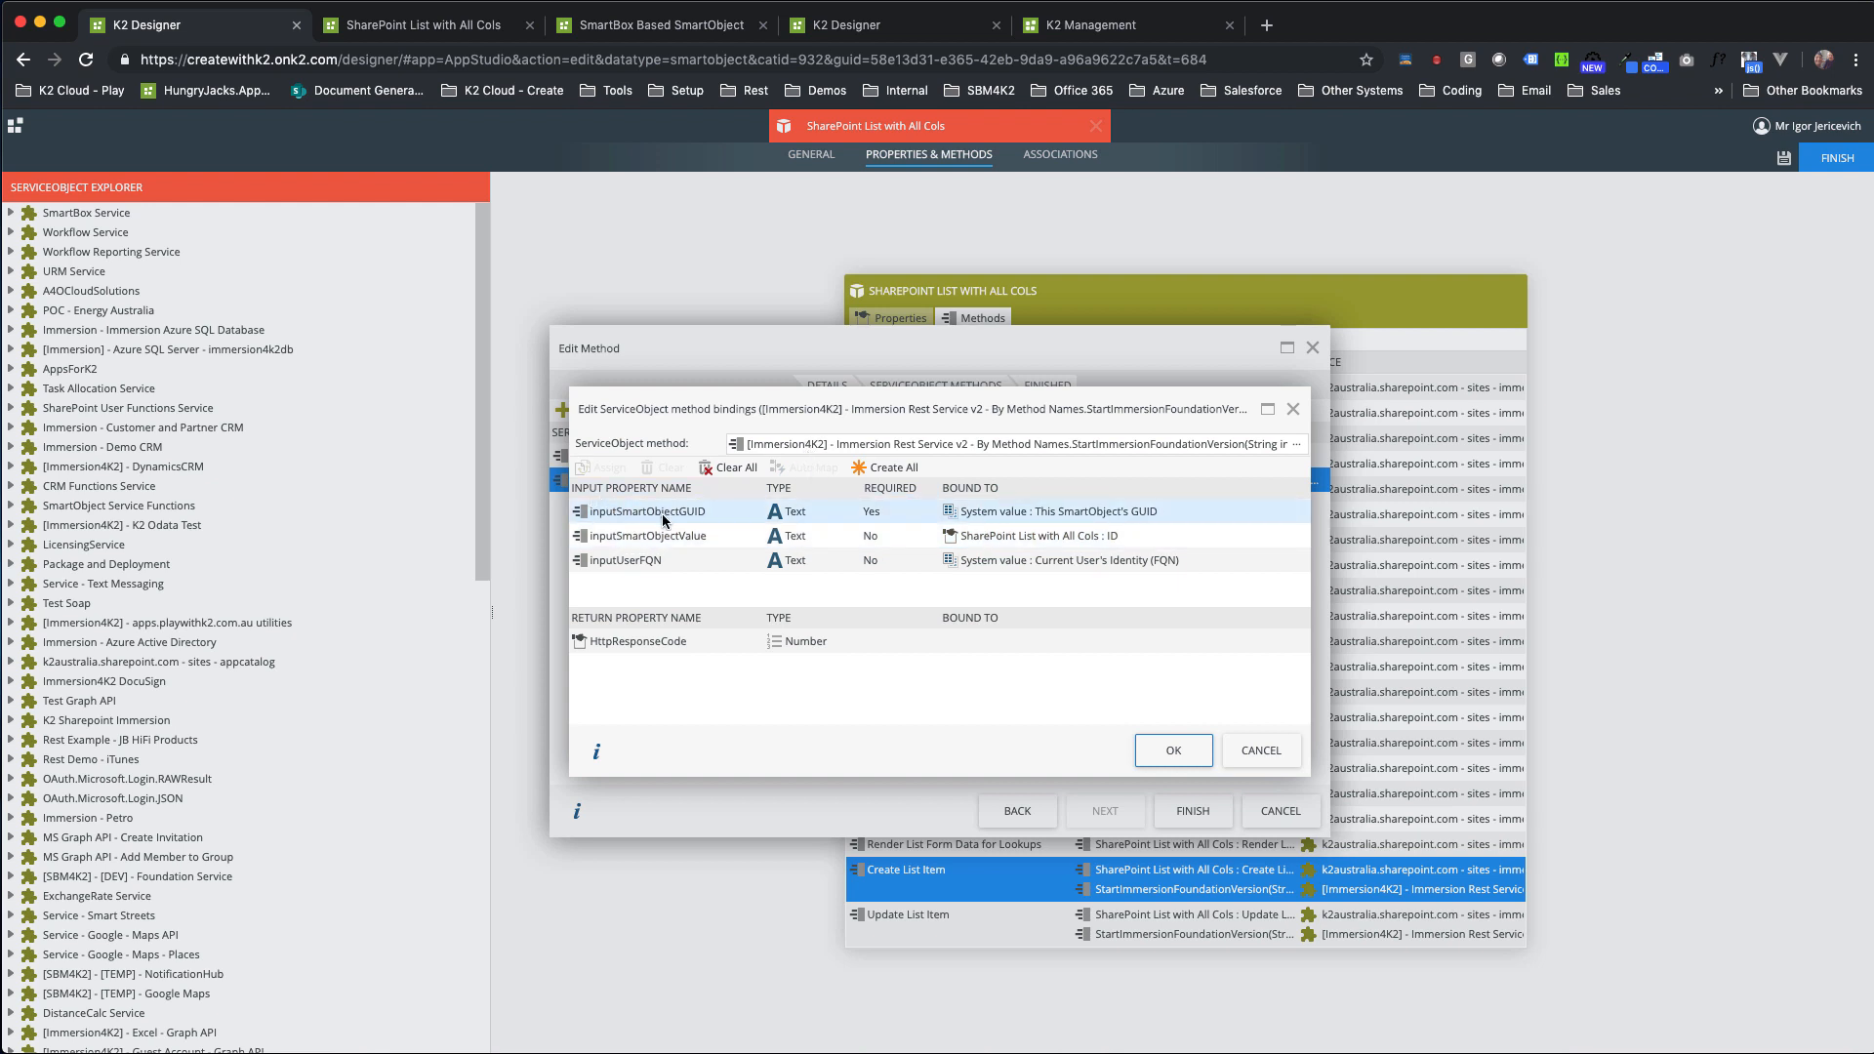
Check that inputSmartObjectGUID maps to "This SmartObject's GUID" and inputSmartObjectValue to the list item's ID, keeping both mappings
double_click(1115, 512)
click(949, 669)
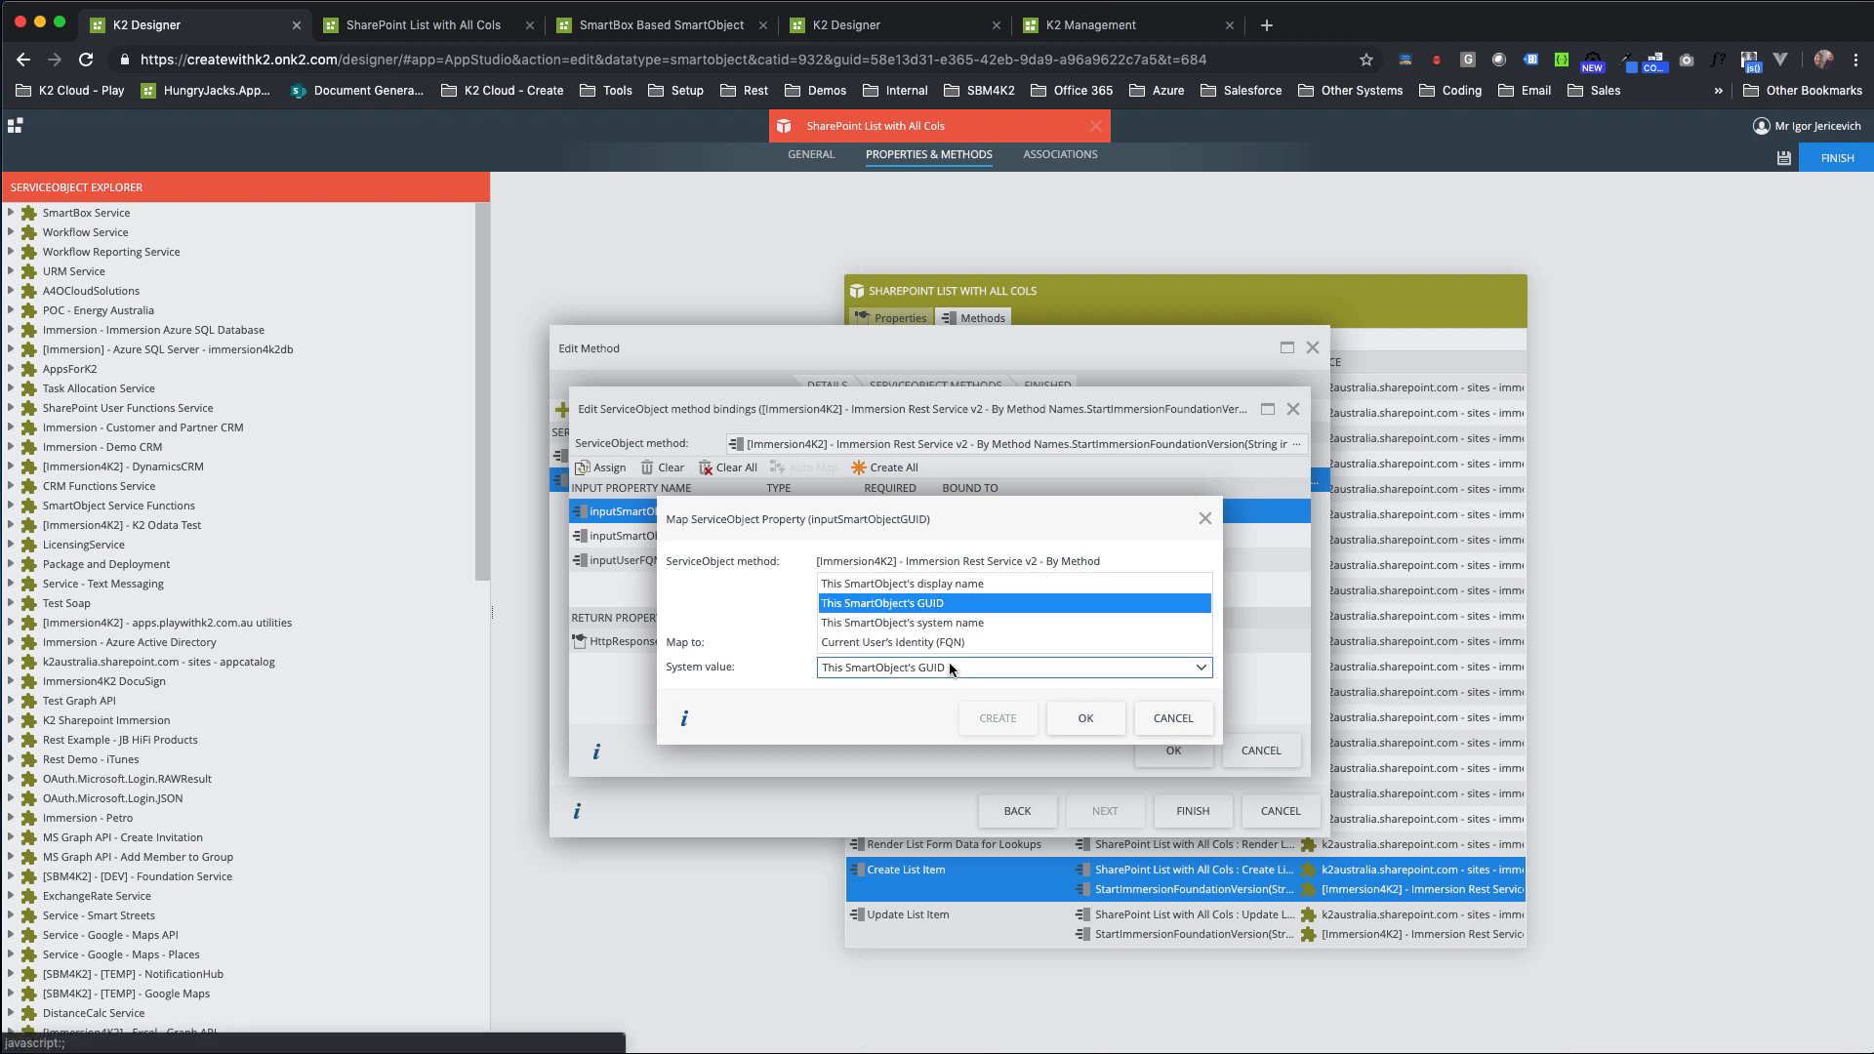
click(918, 594)
click(1051, 718)
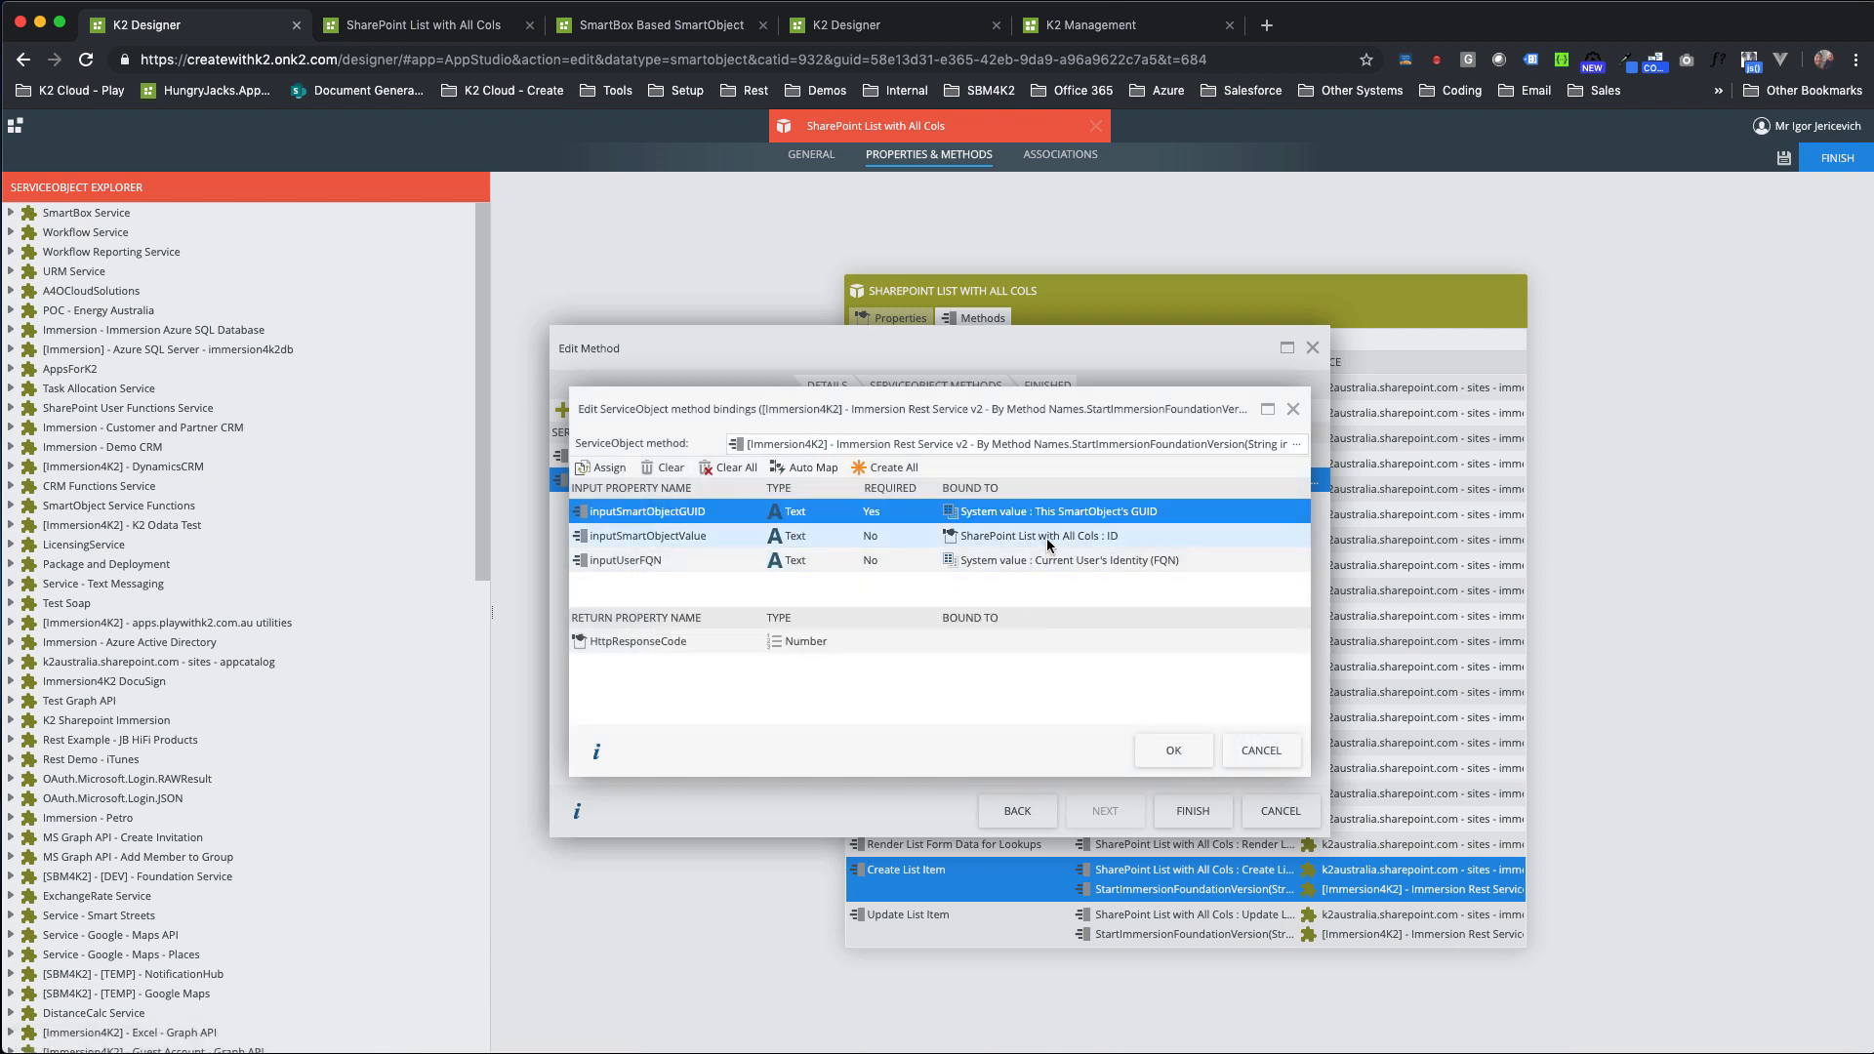
double_click(929, 536)
click(1086, 720)
Check that inputUserFQN maps to the system value "Current User's Identity (FQN)" and accept the service method bindings
double_click(938, 561)
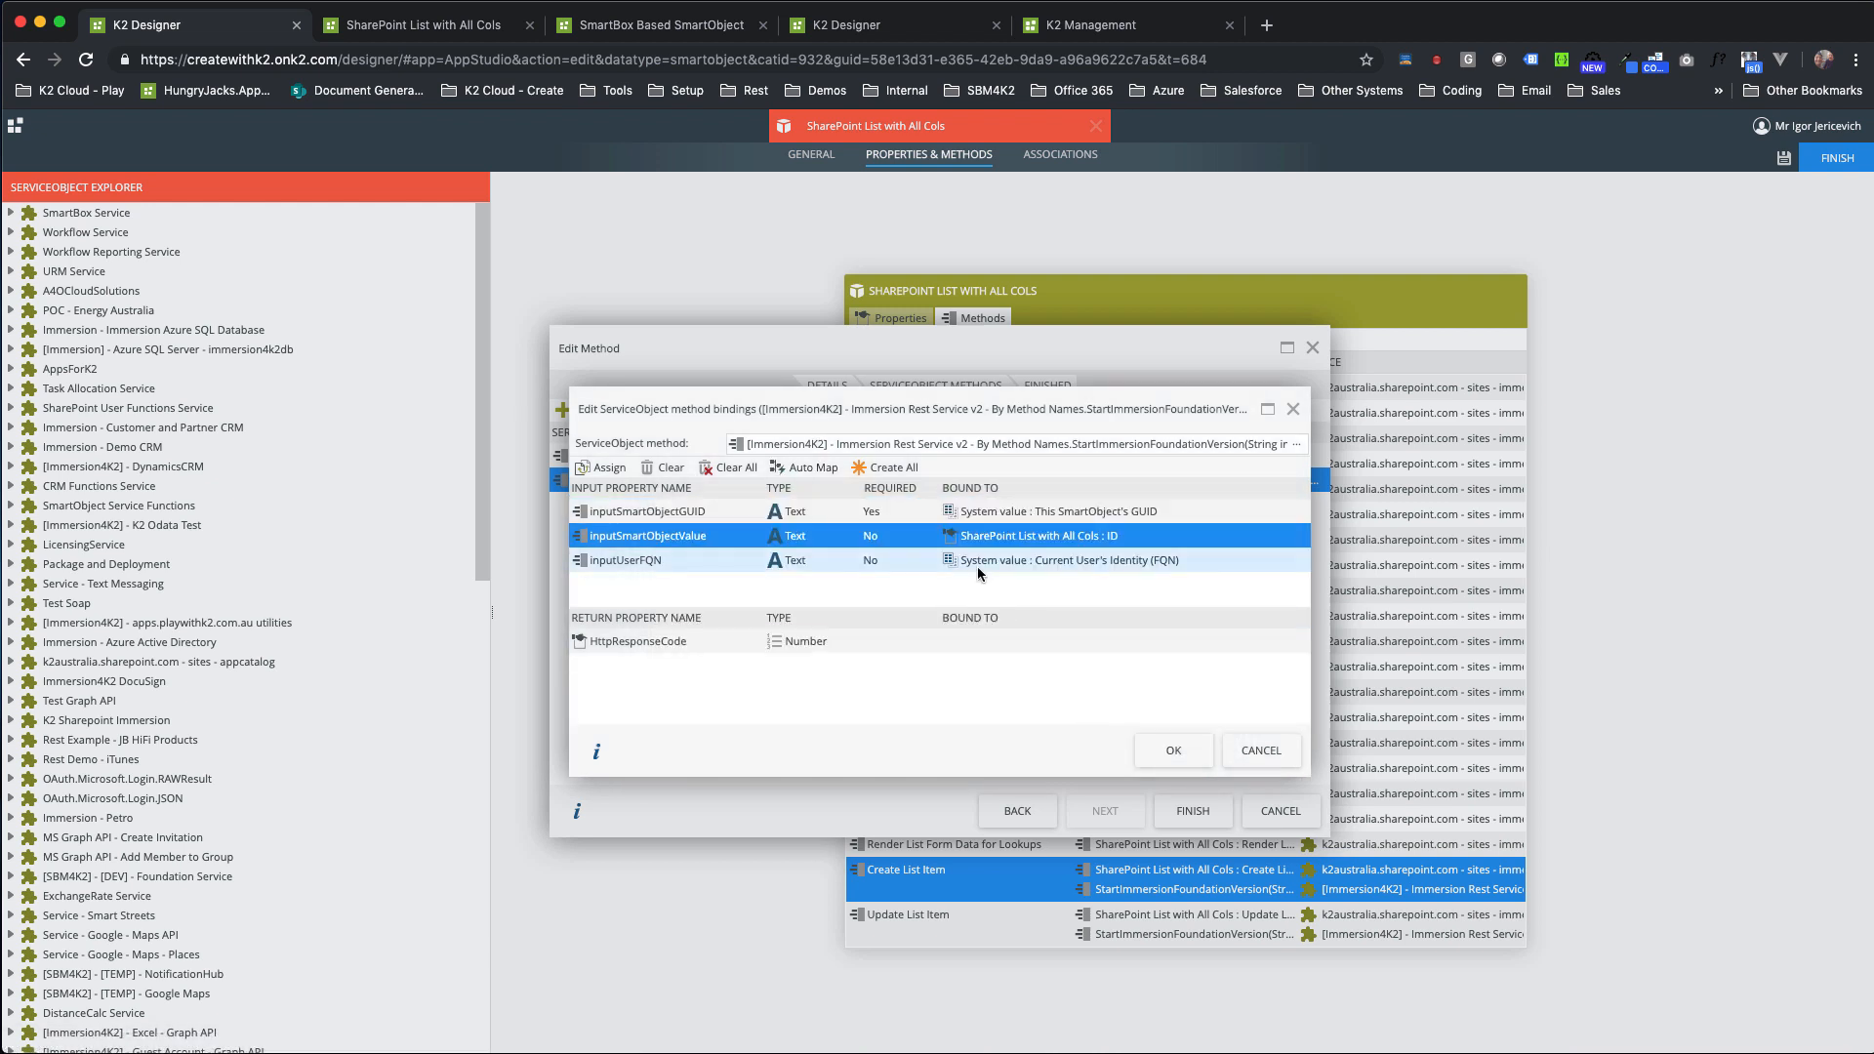
click(945, 670)
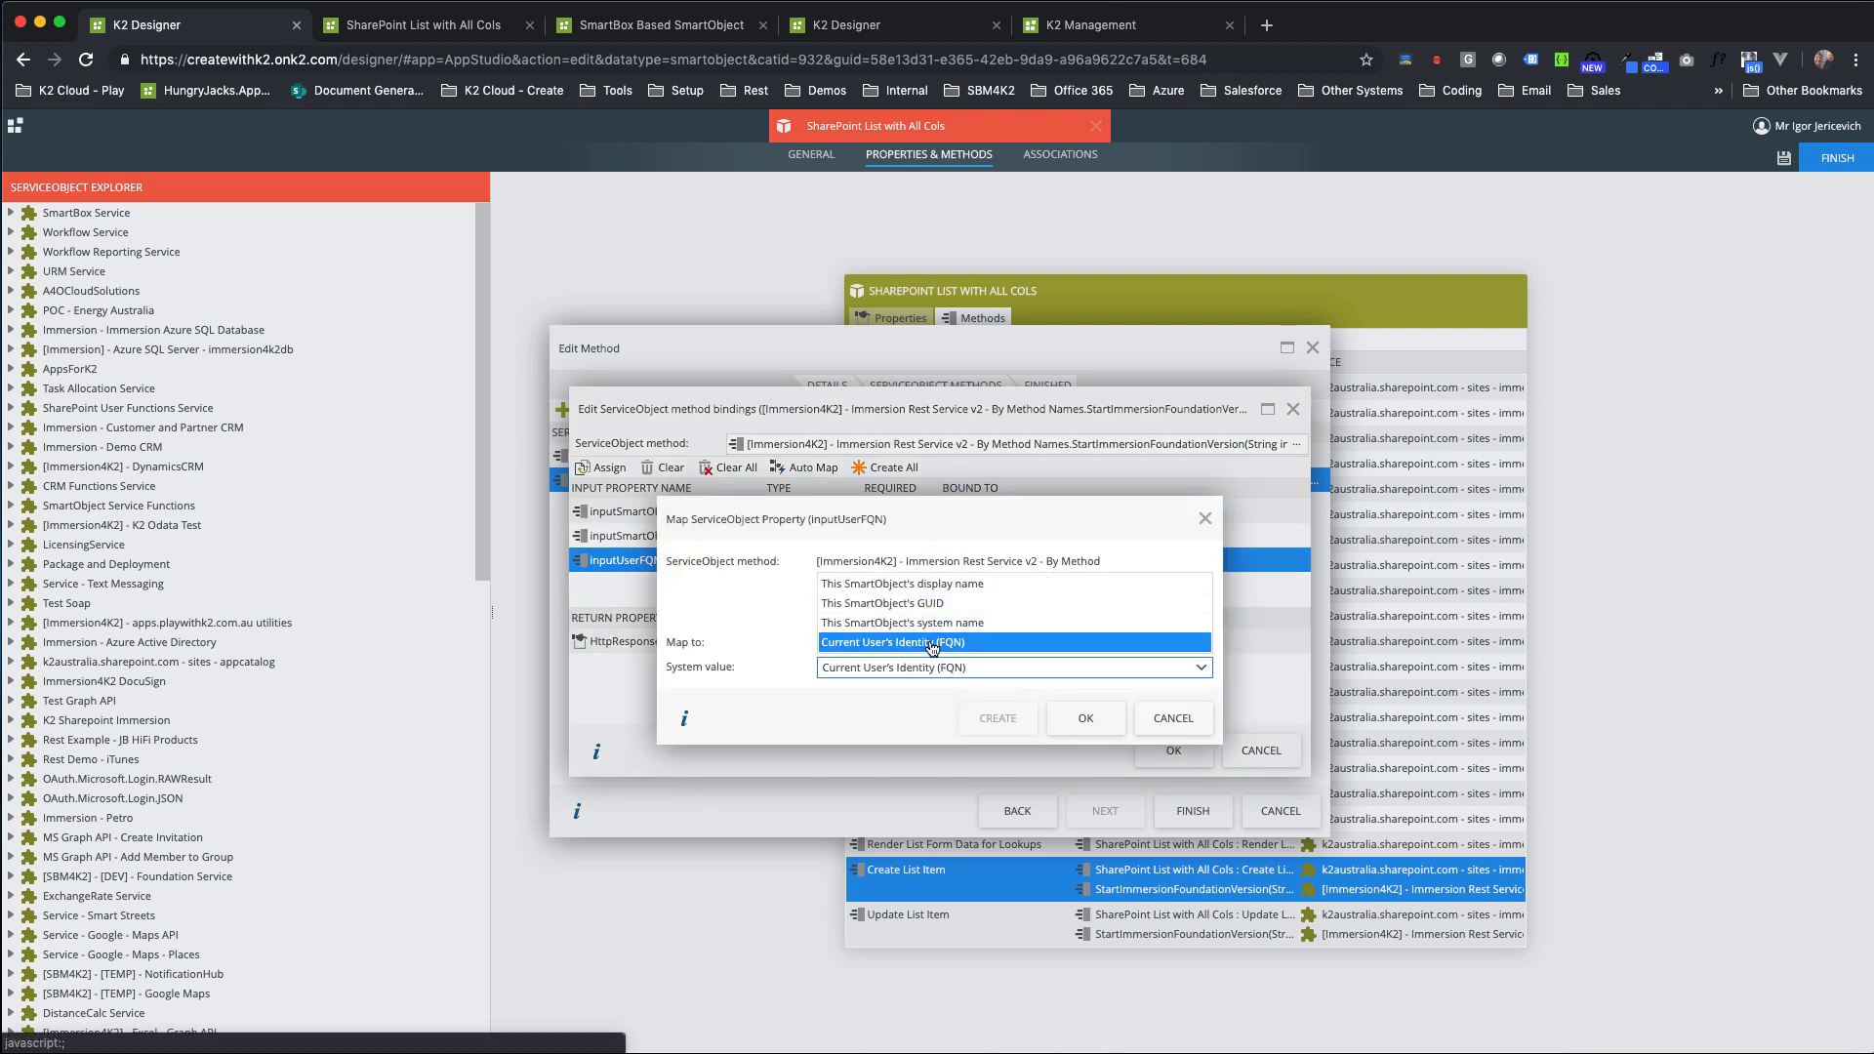
click(928, 644)
click(1074, 718)
click(1155, 752)
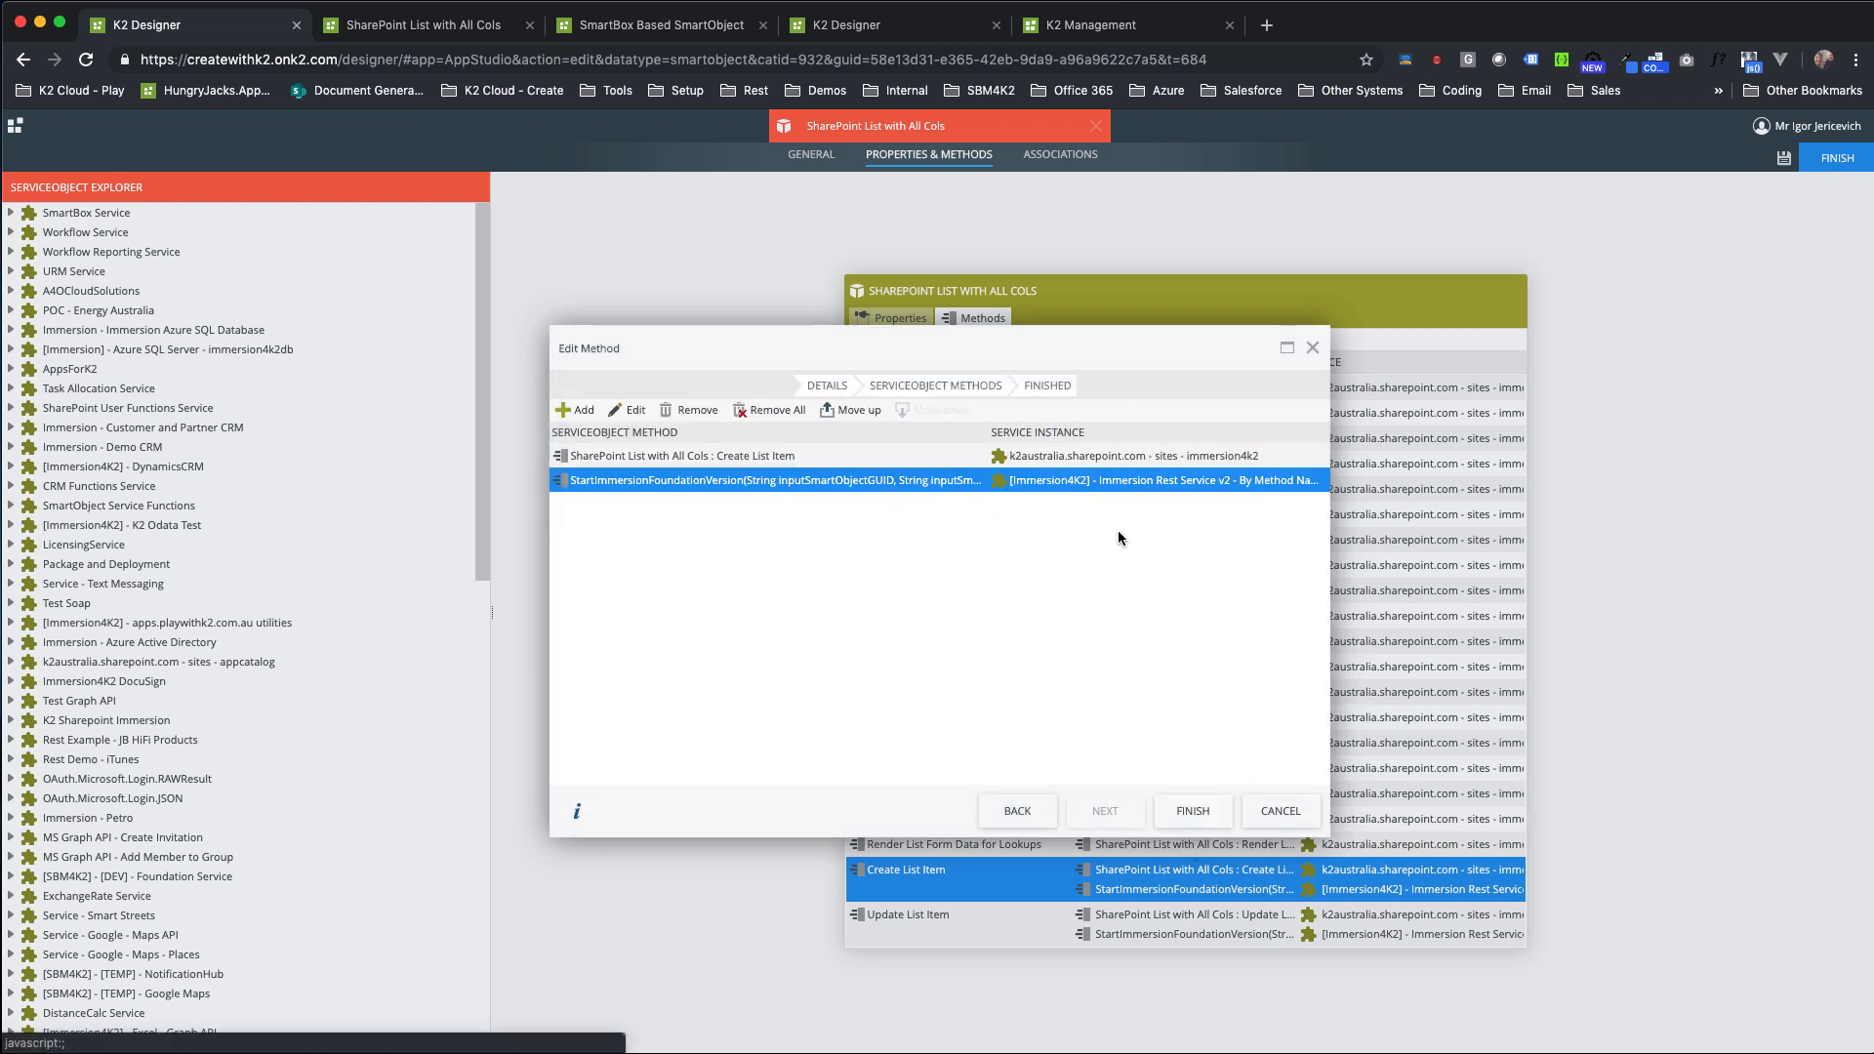
Finish the Create List Item method edit and close the "SharePoint List with All Cols" SmartObject editor
click(1165, 832)
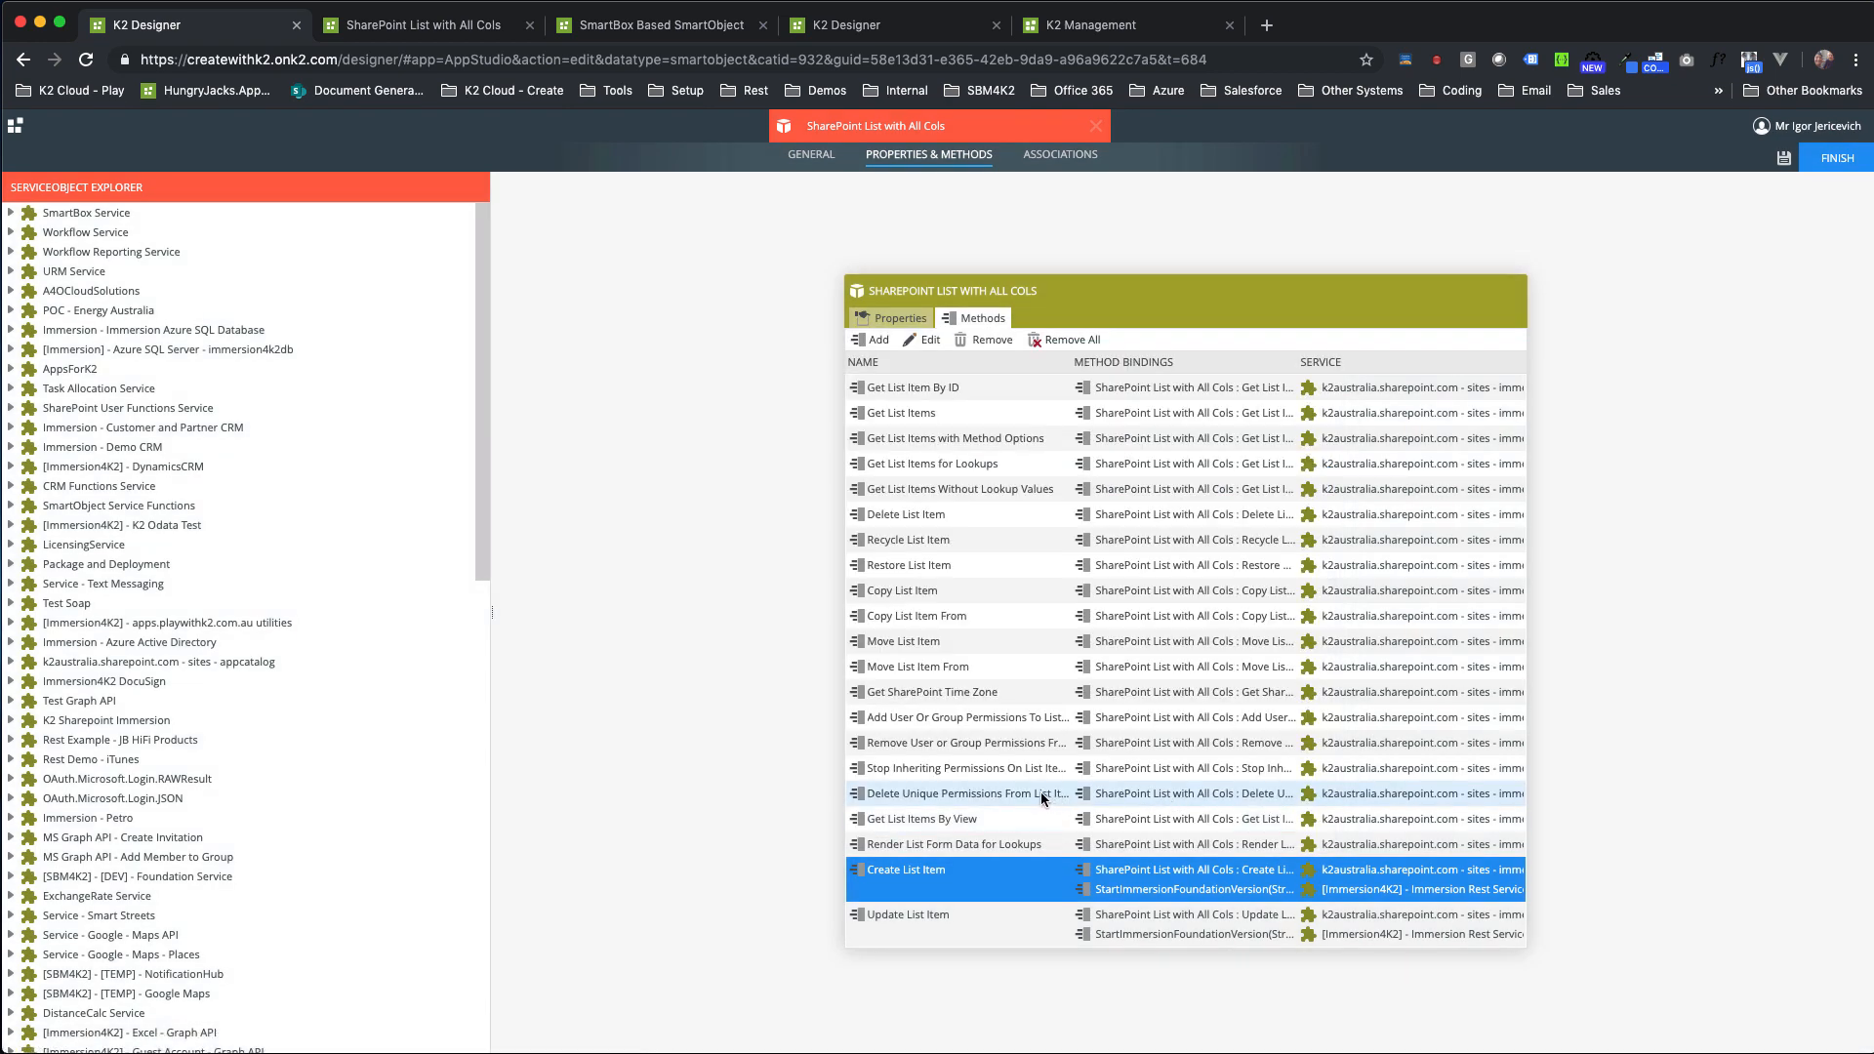
click(1097, 126)
click(989, 649)
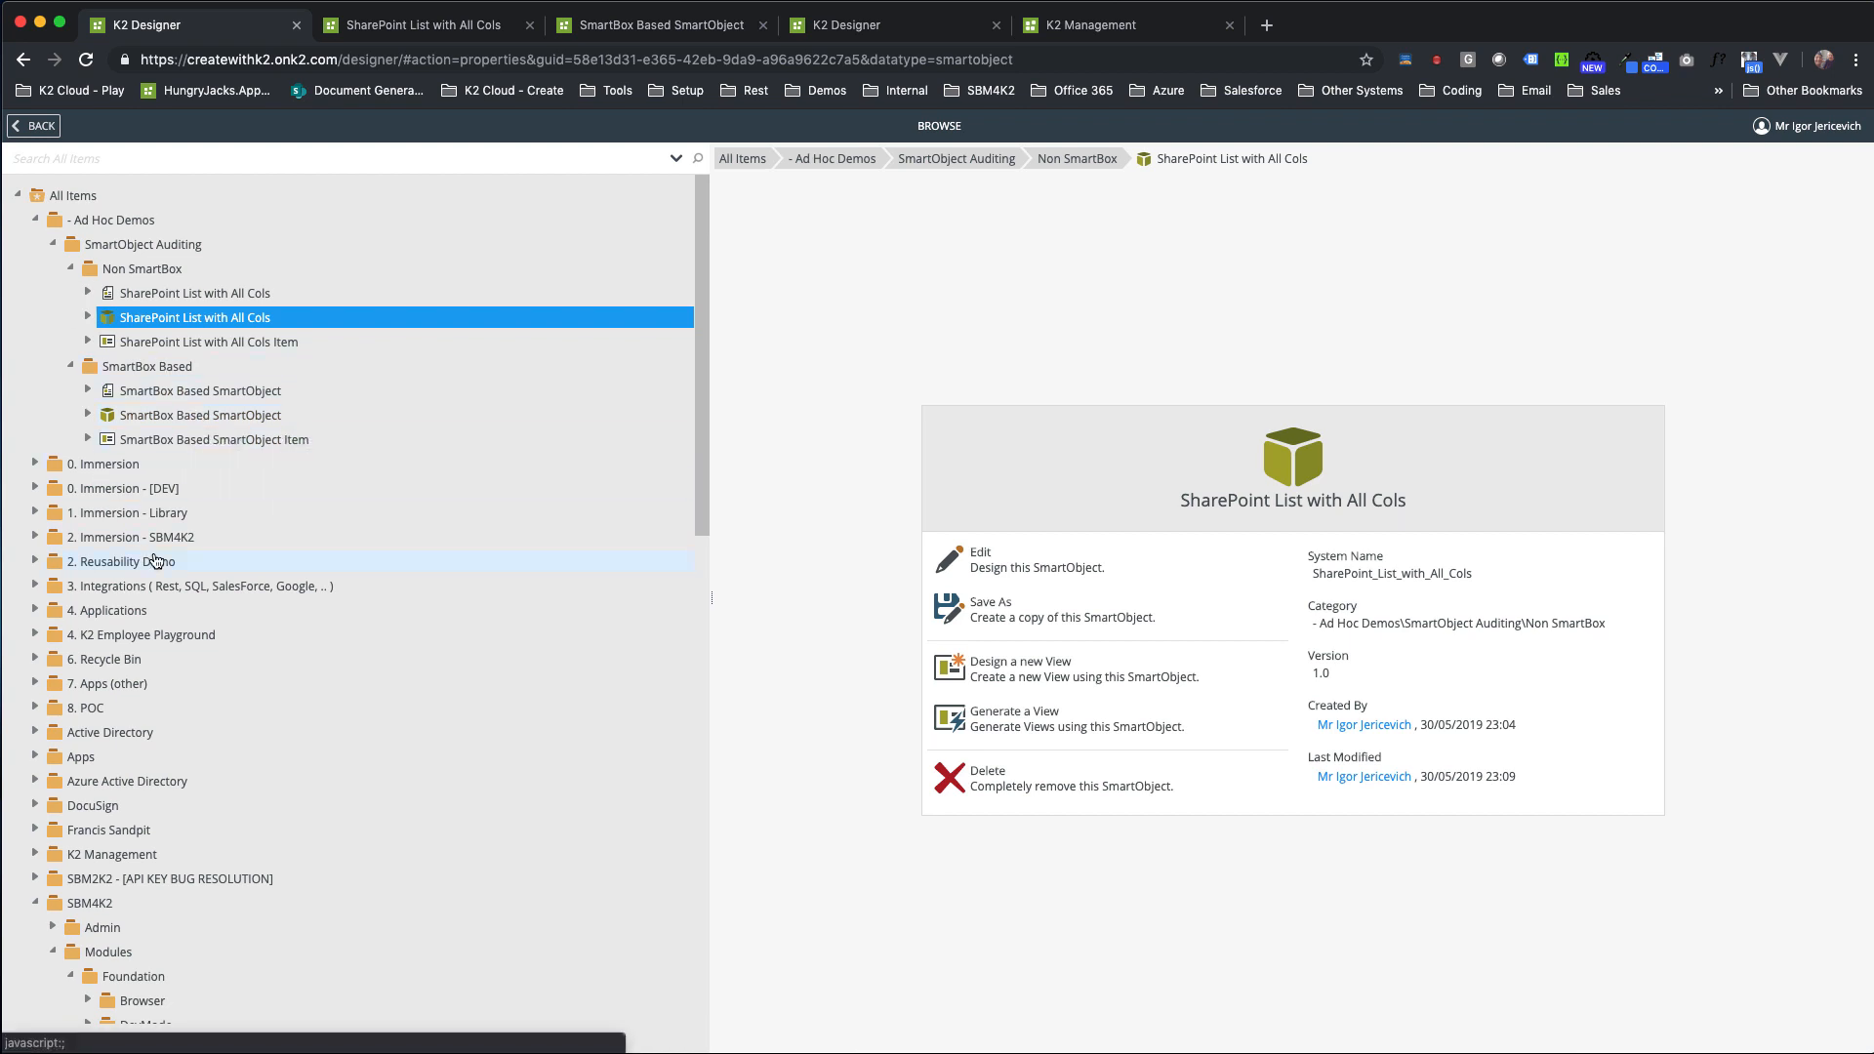
Find Immersion.Foundation.Versions.SmartObjectSettings.Form under 0. Immersion, Administration, Version Management, and open its runtime page
click(39, 465)
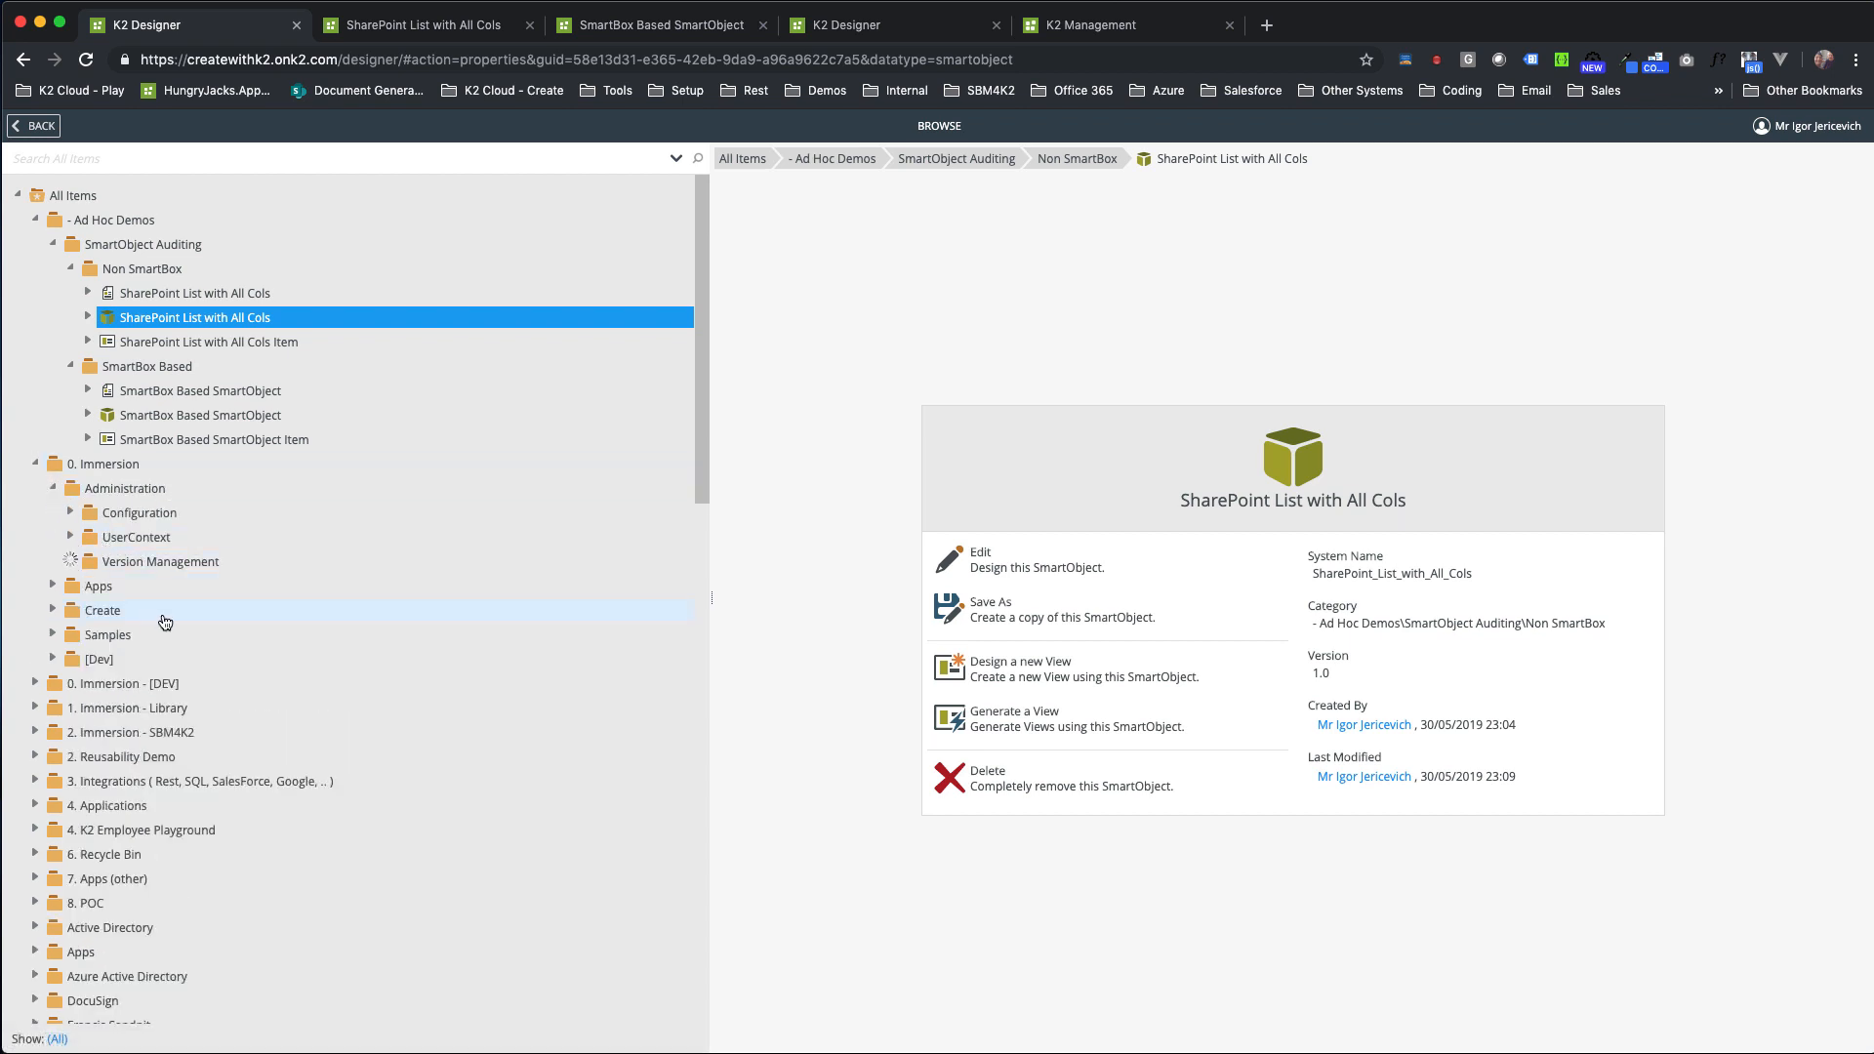
scroll(203, 726, down, 3)
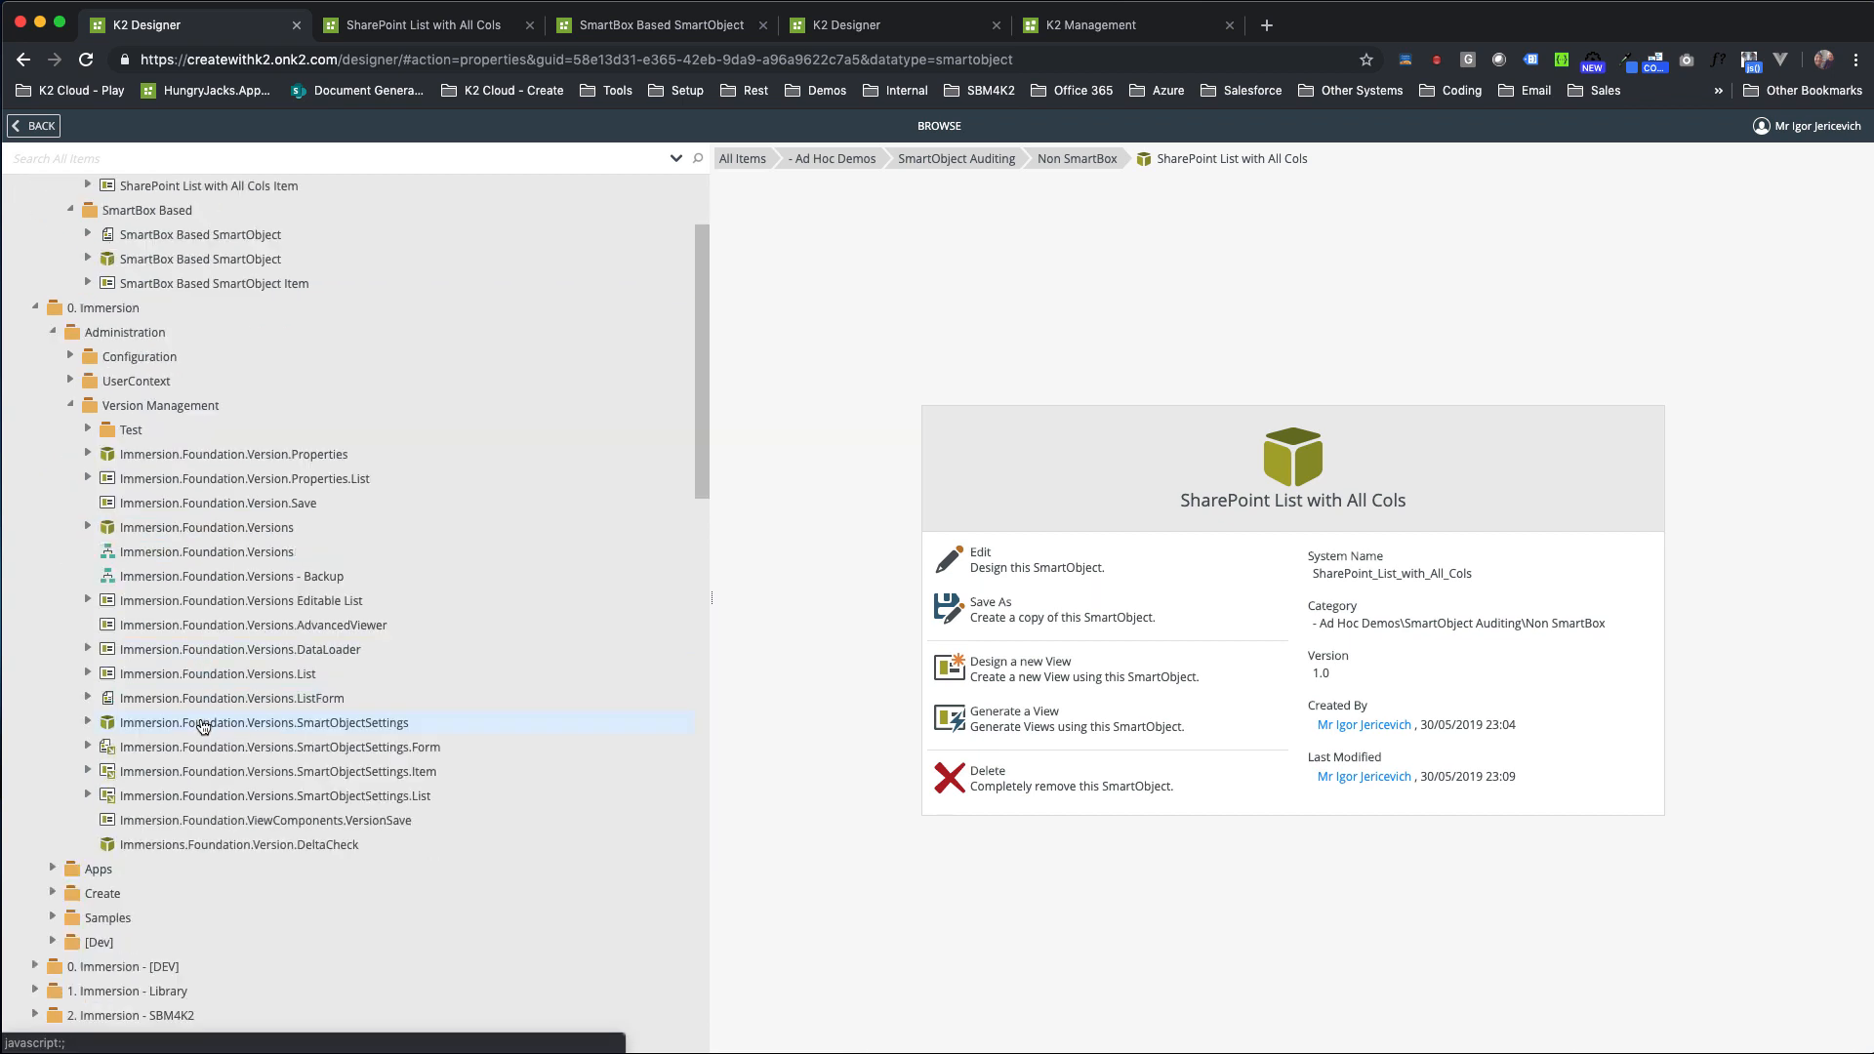
click(332, 750)
click(1354, 576)
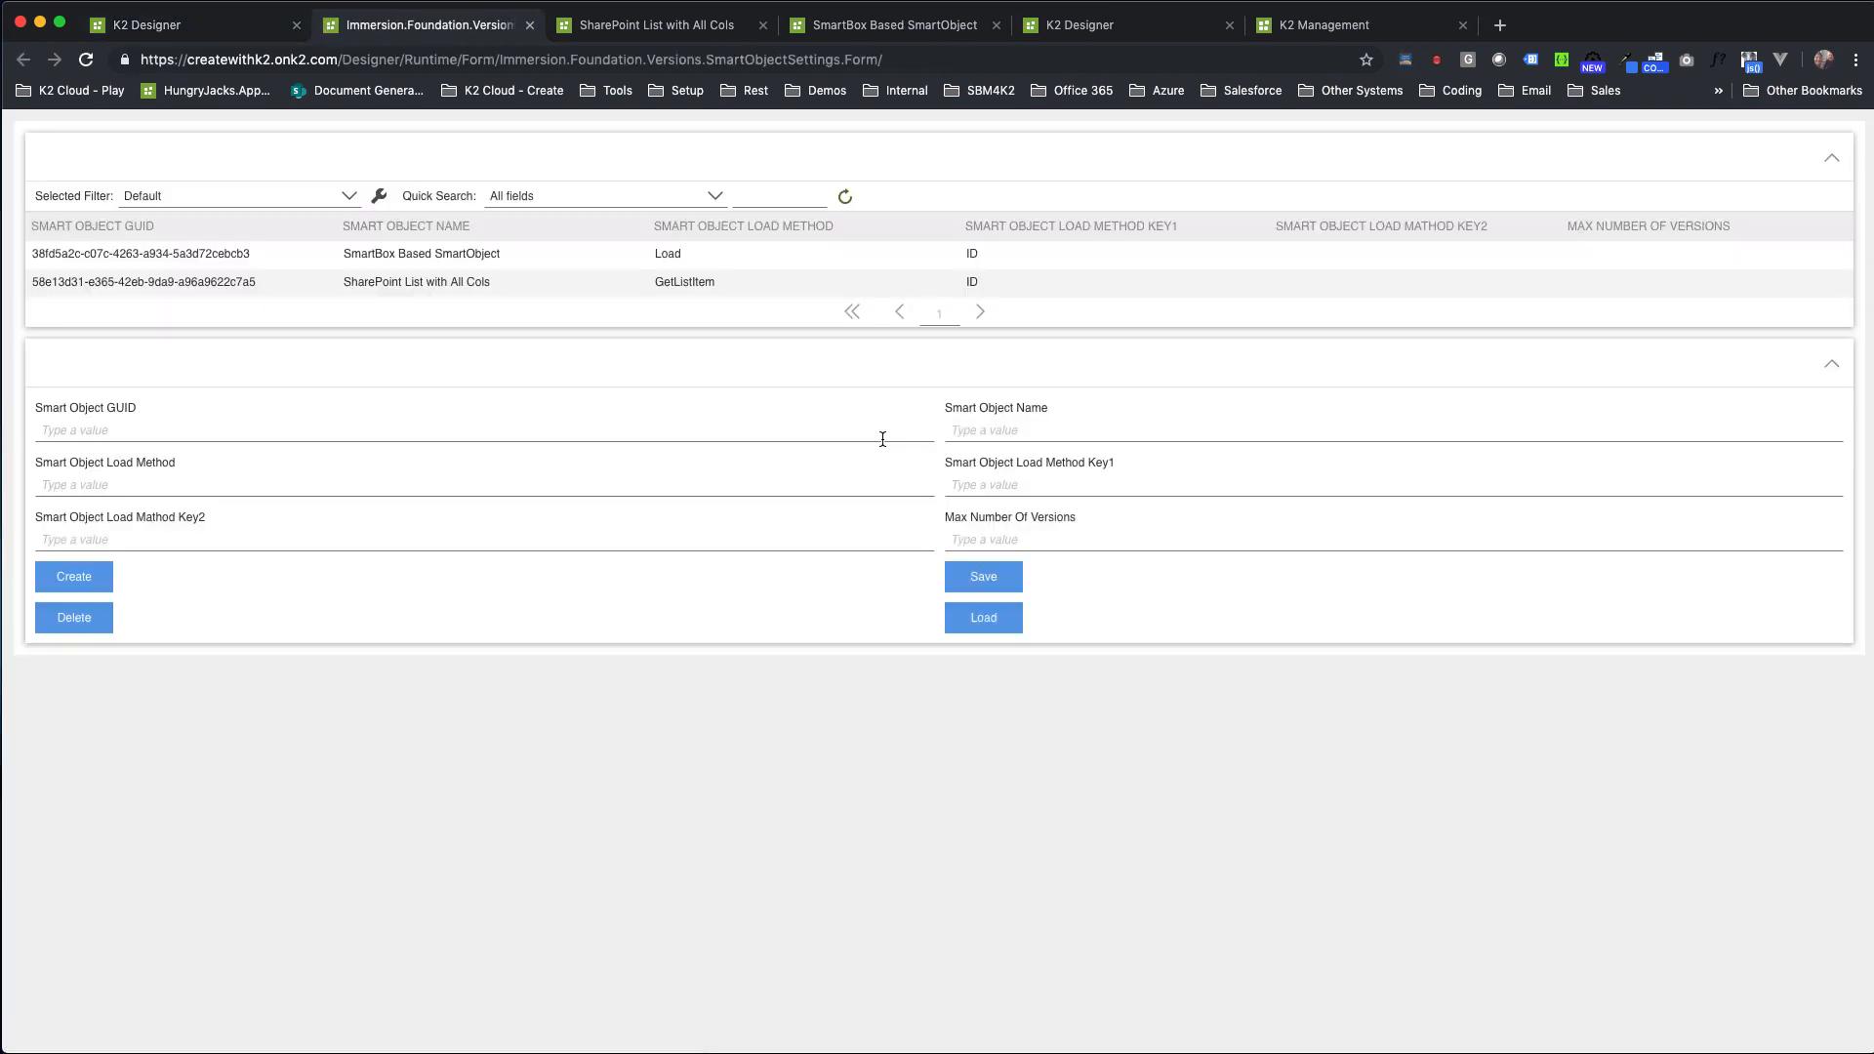
Review the SmartBox Based SmartObject and SharePoint List with All Cols entries, and load the SmartBox entry's versioning settings
click(514, 257)
click(552, 281)
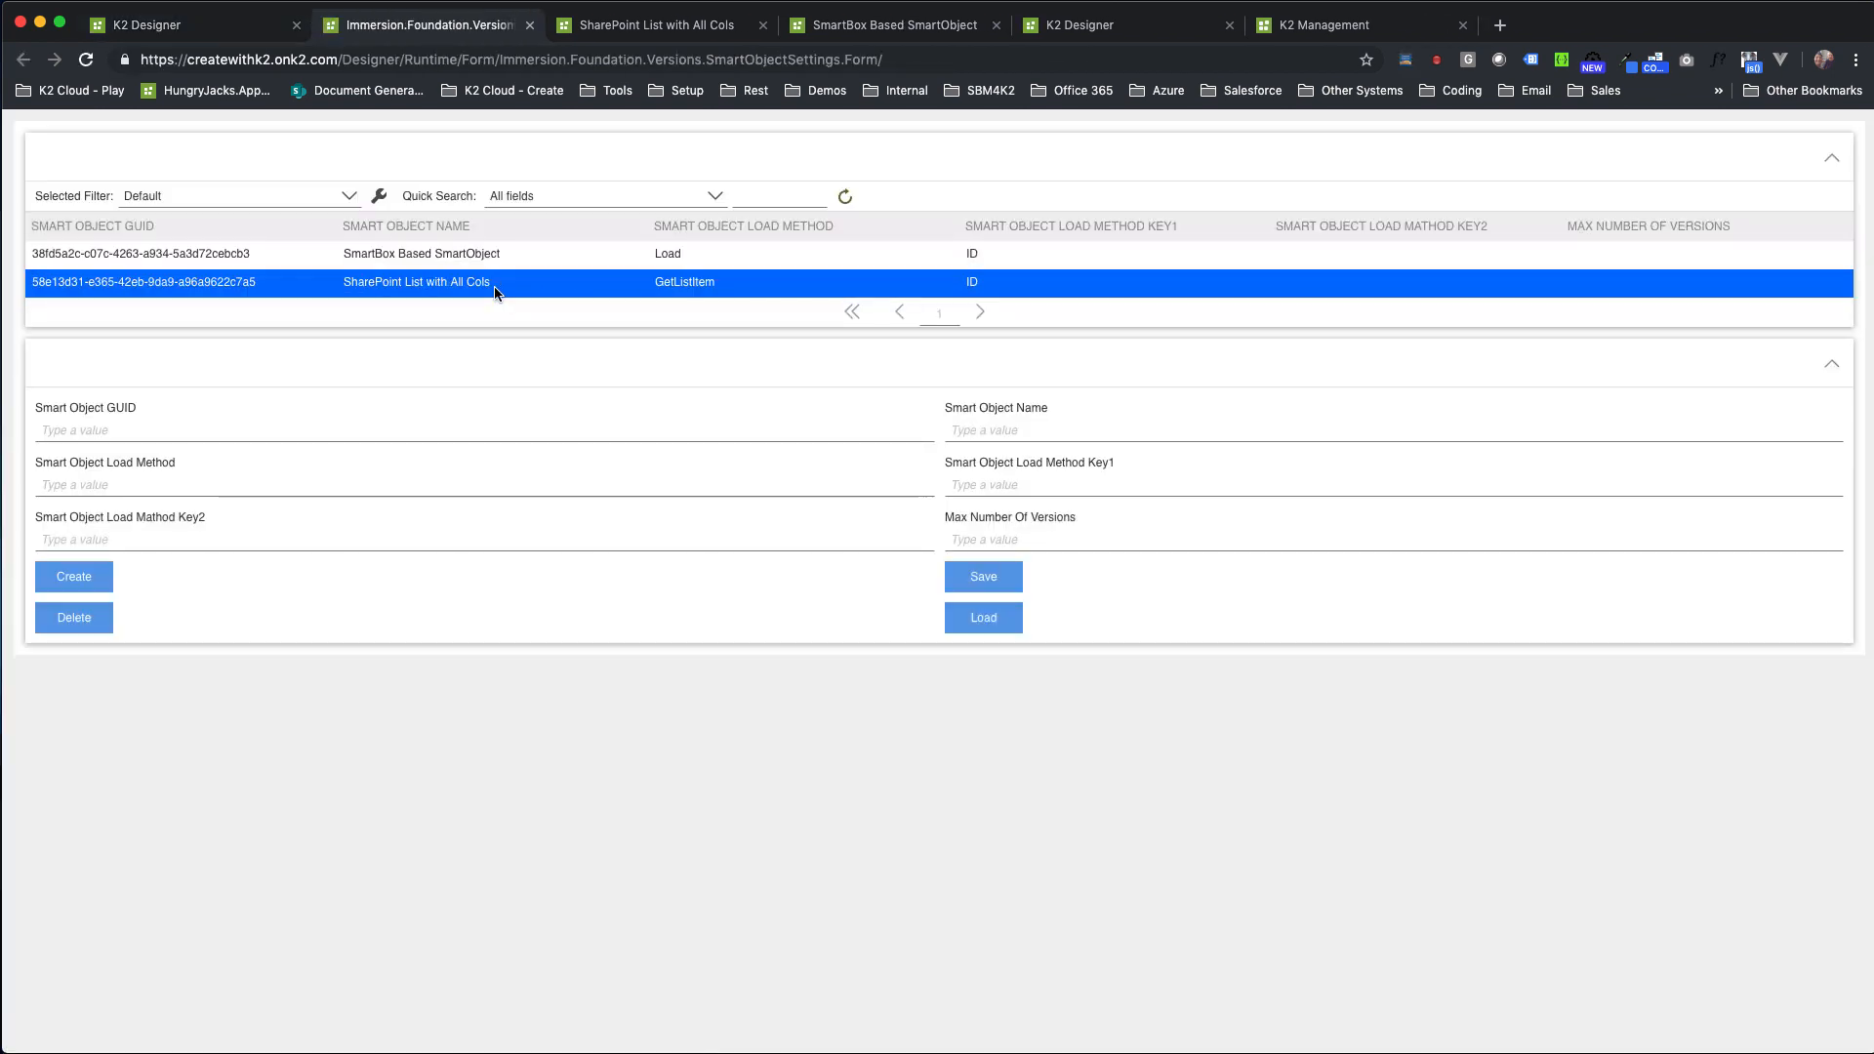
click(506, 262)
click(509, 281)
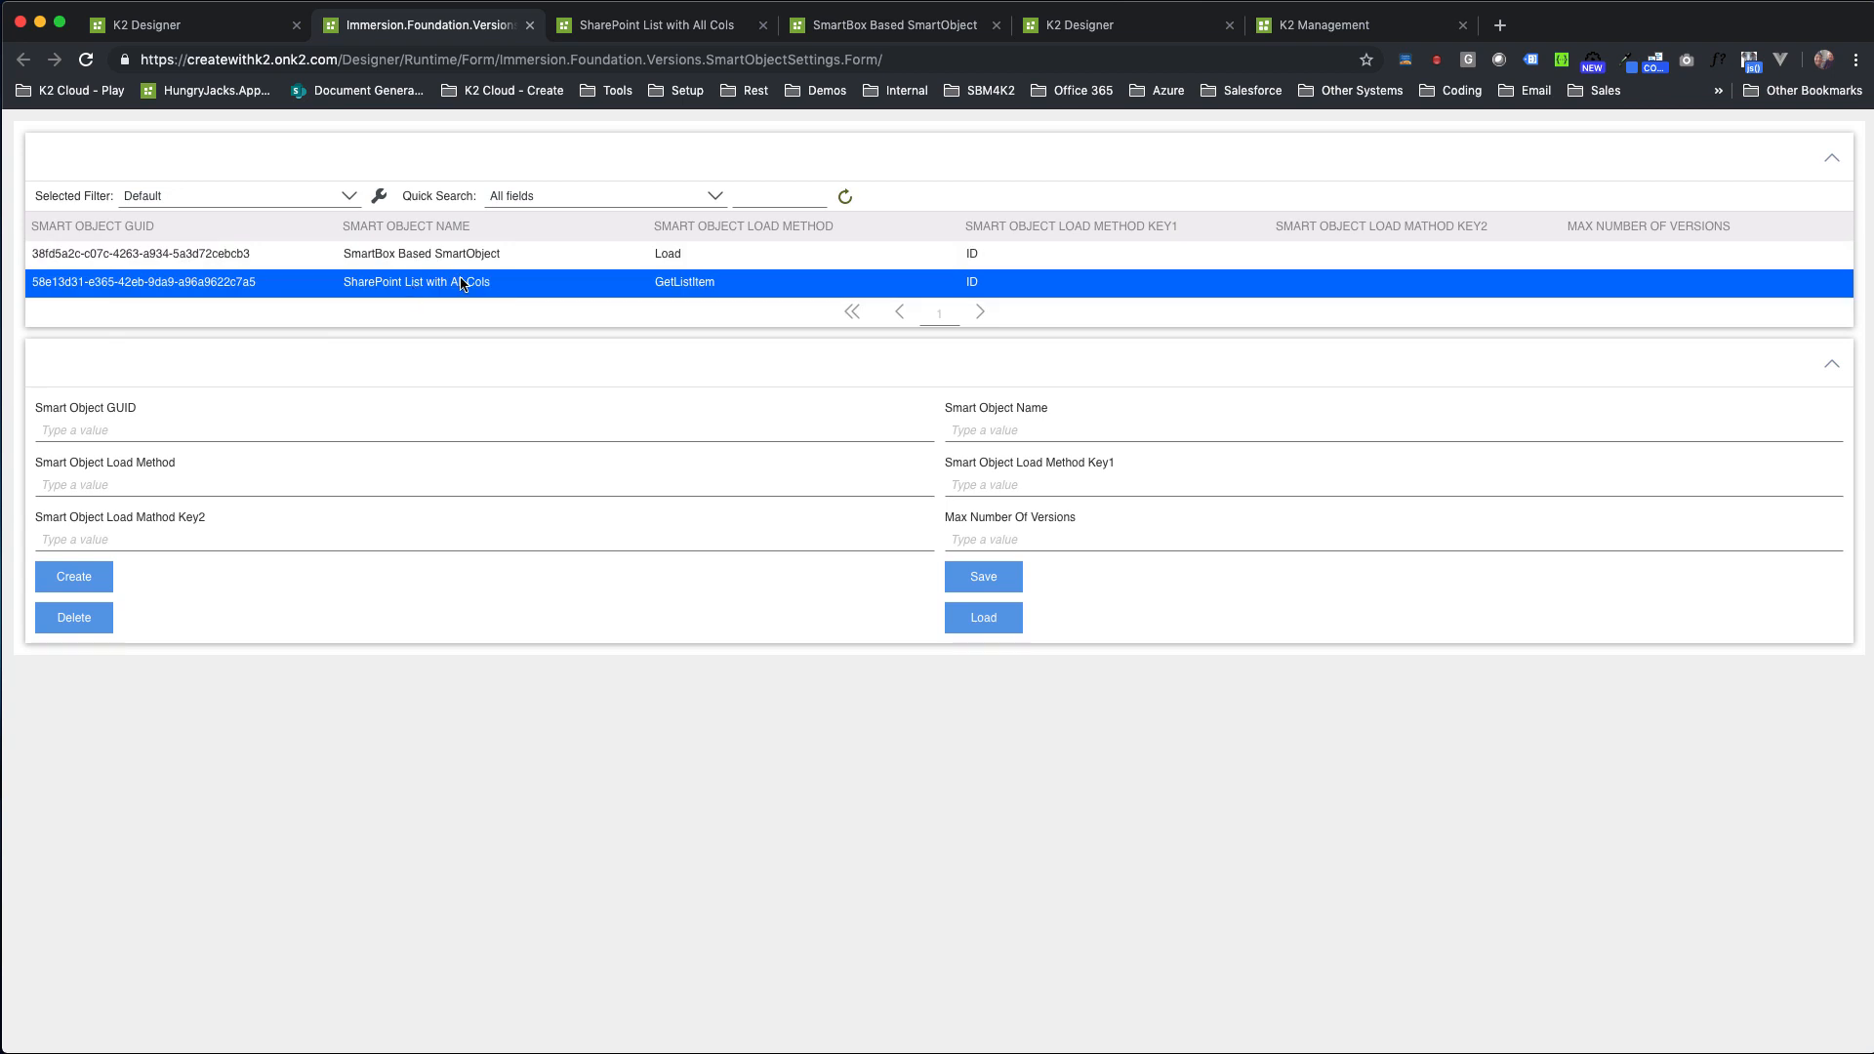
click(471, 259)
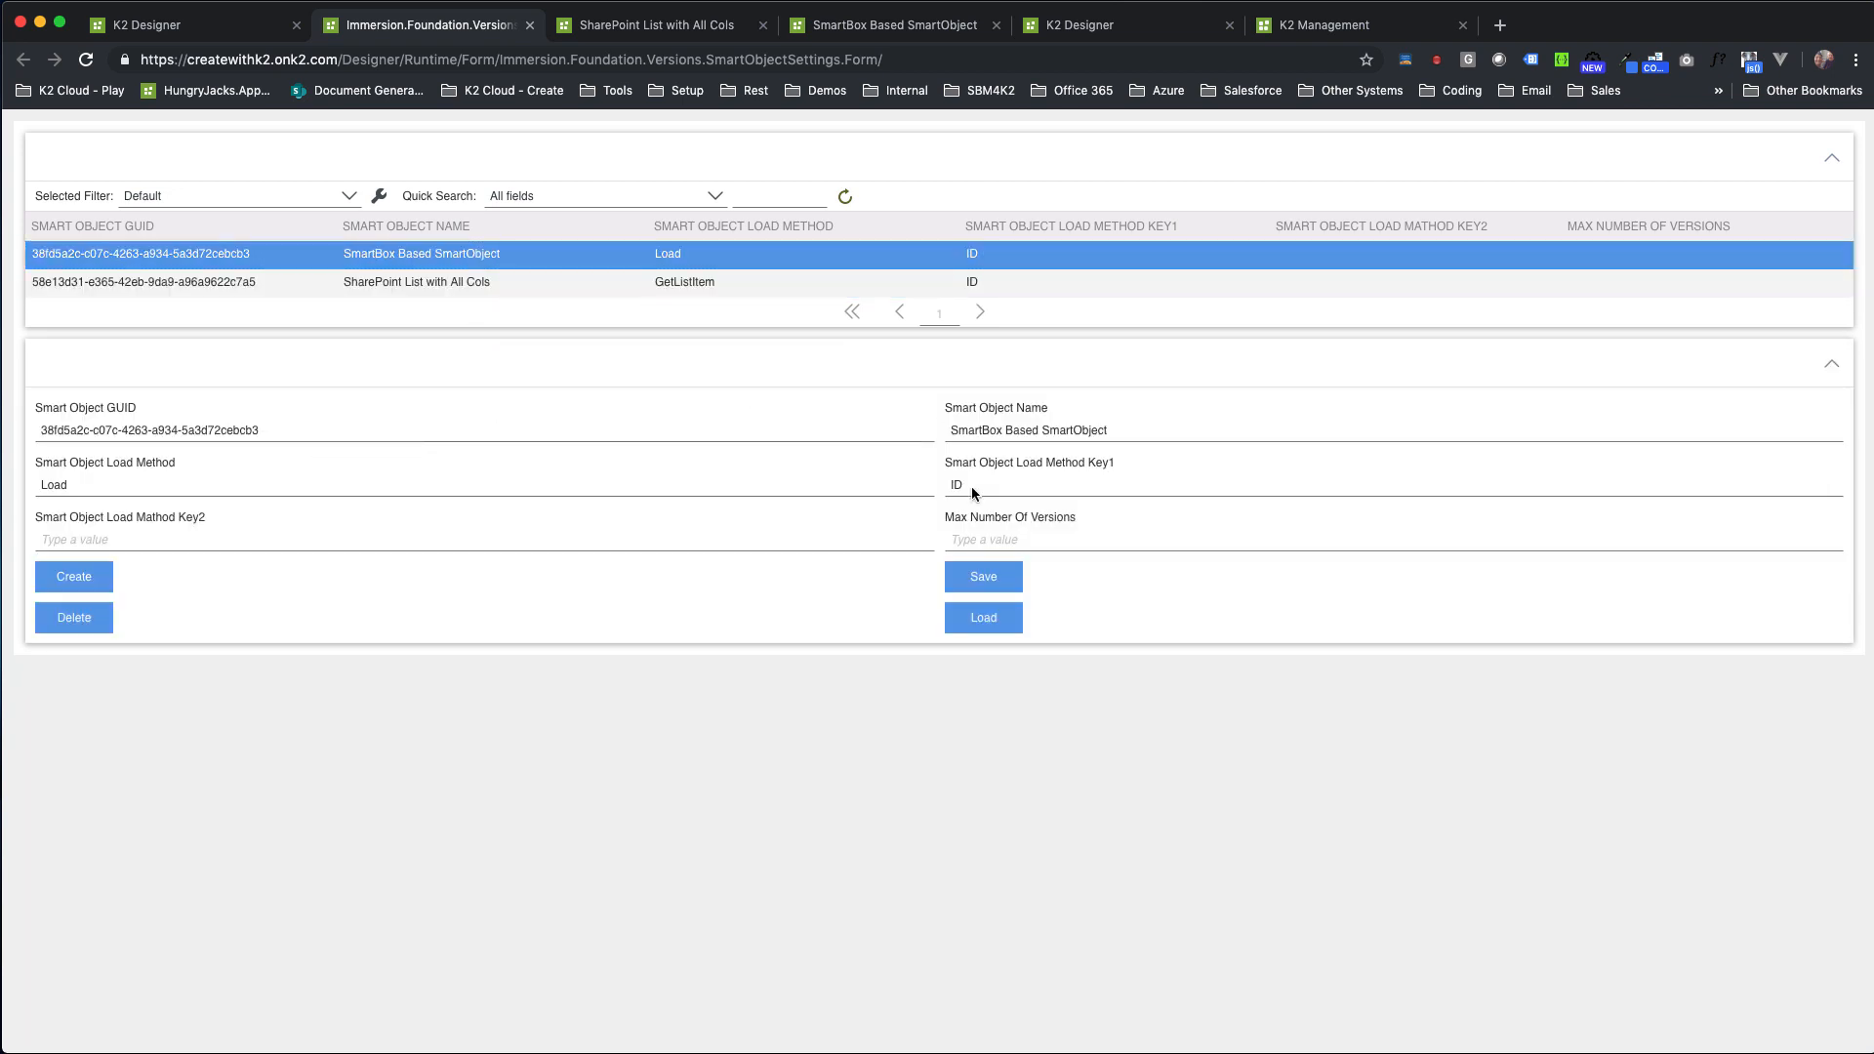
Examine the Max Number Of Versions setting of the SmartBox Based SmartObject entry, leaving the field empty
drag(945, 519, 1039, 515)
click(1086, 545)
click(1090, 544)
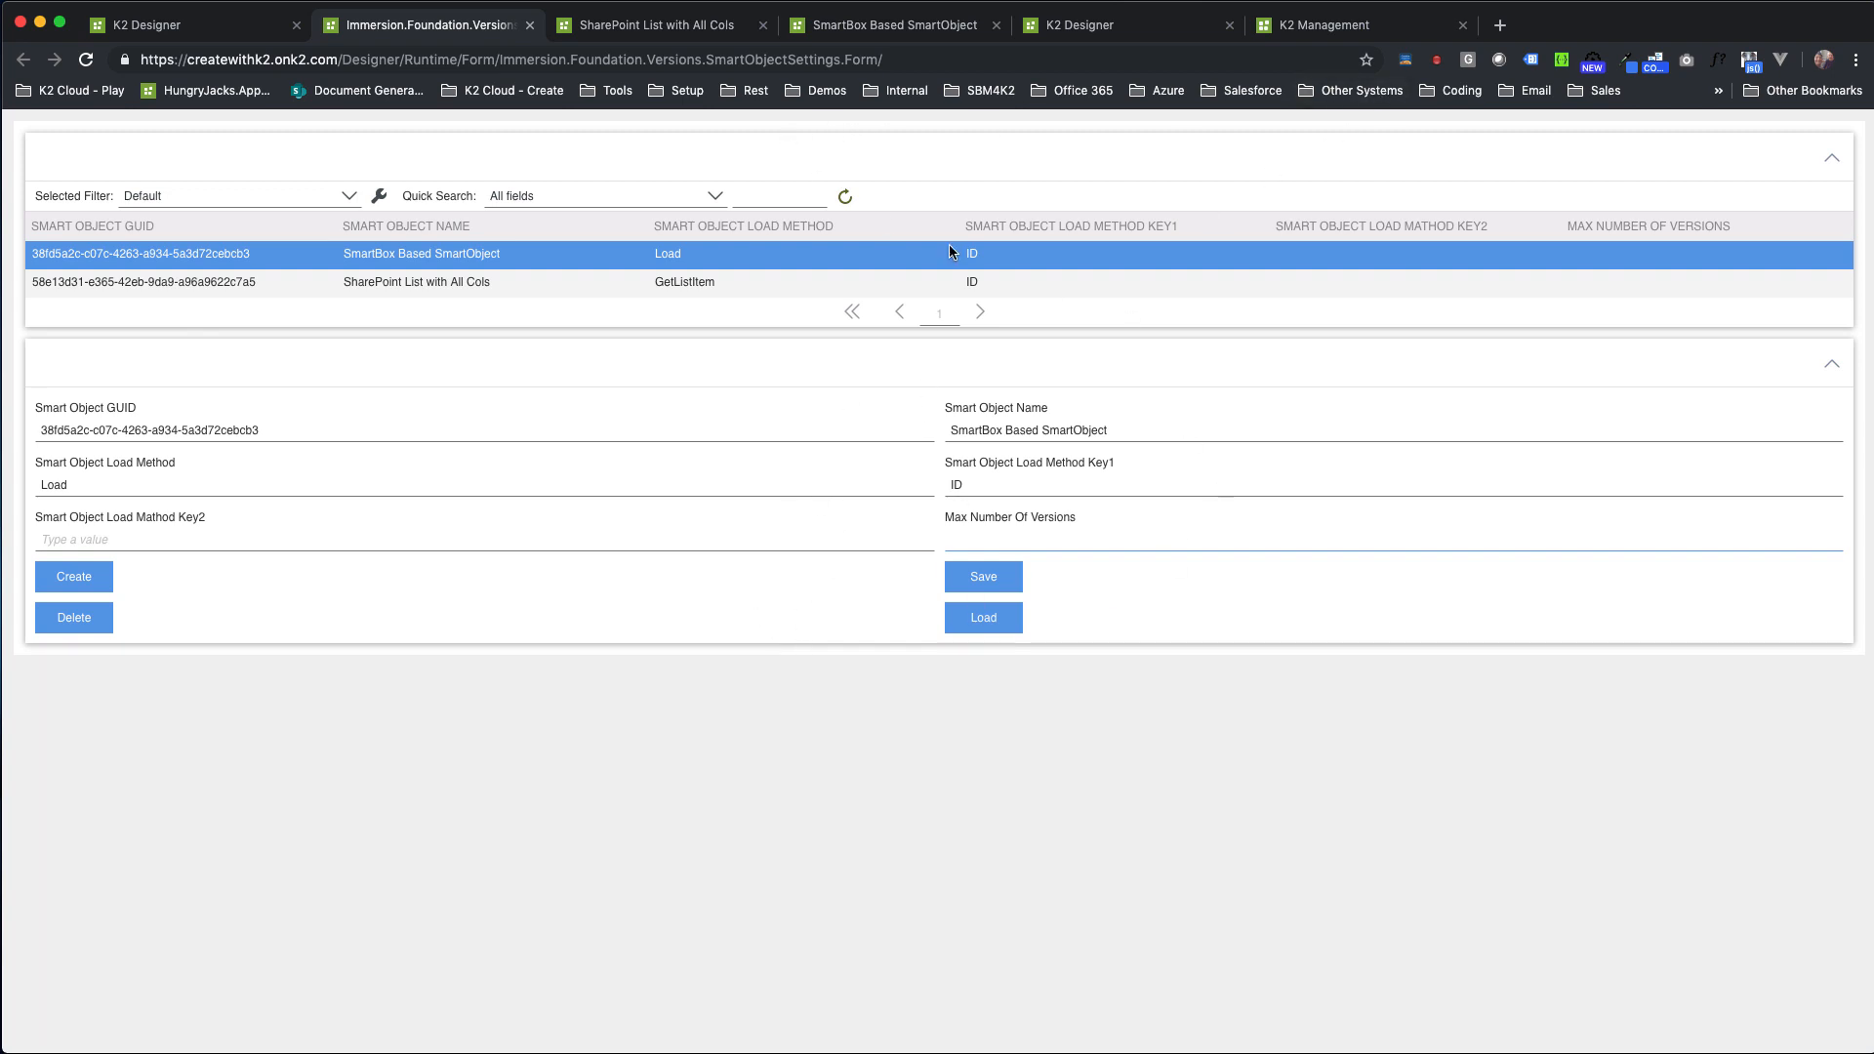
Return to the SmartBox Based SmartObject form, compare all field values of its two latest versions, and close the version history
click(200, 27)
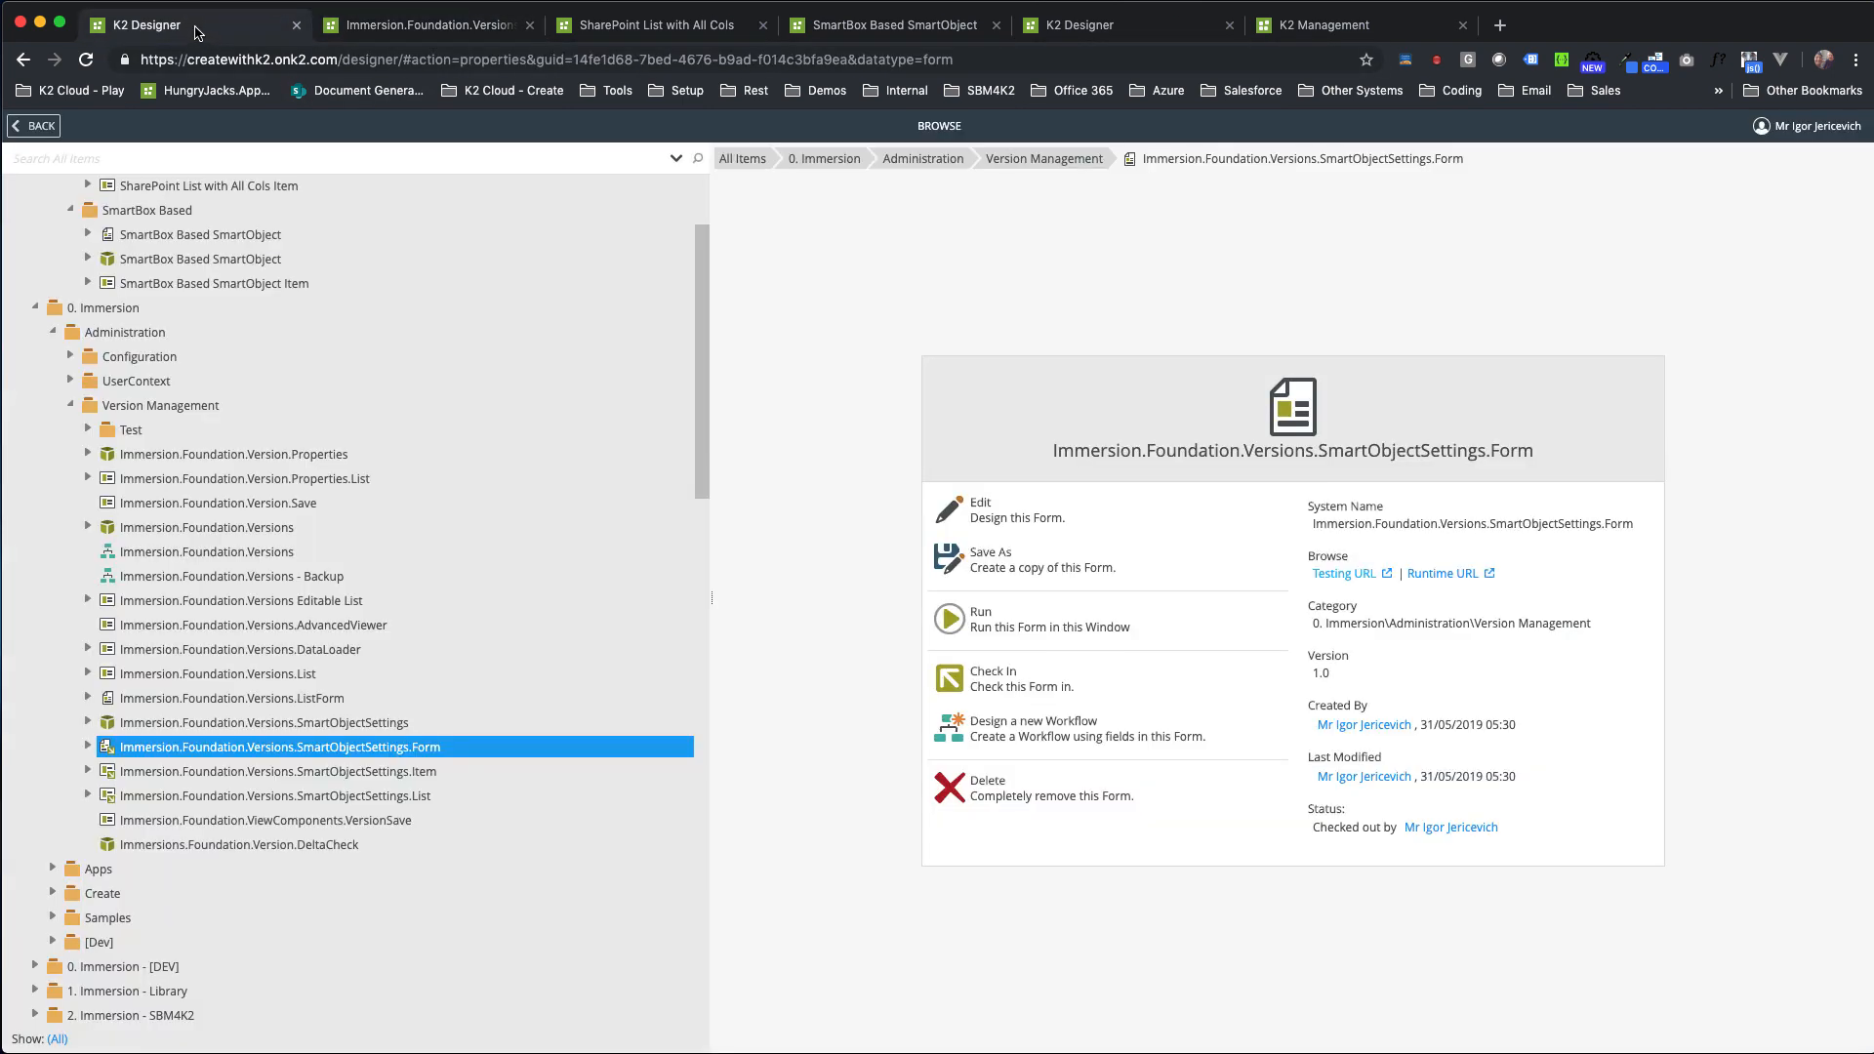
click(909, 29)
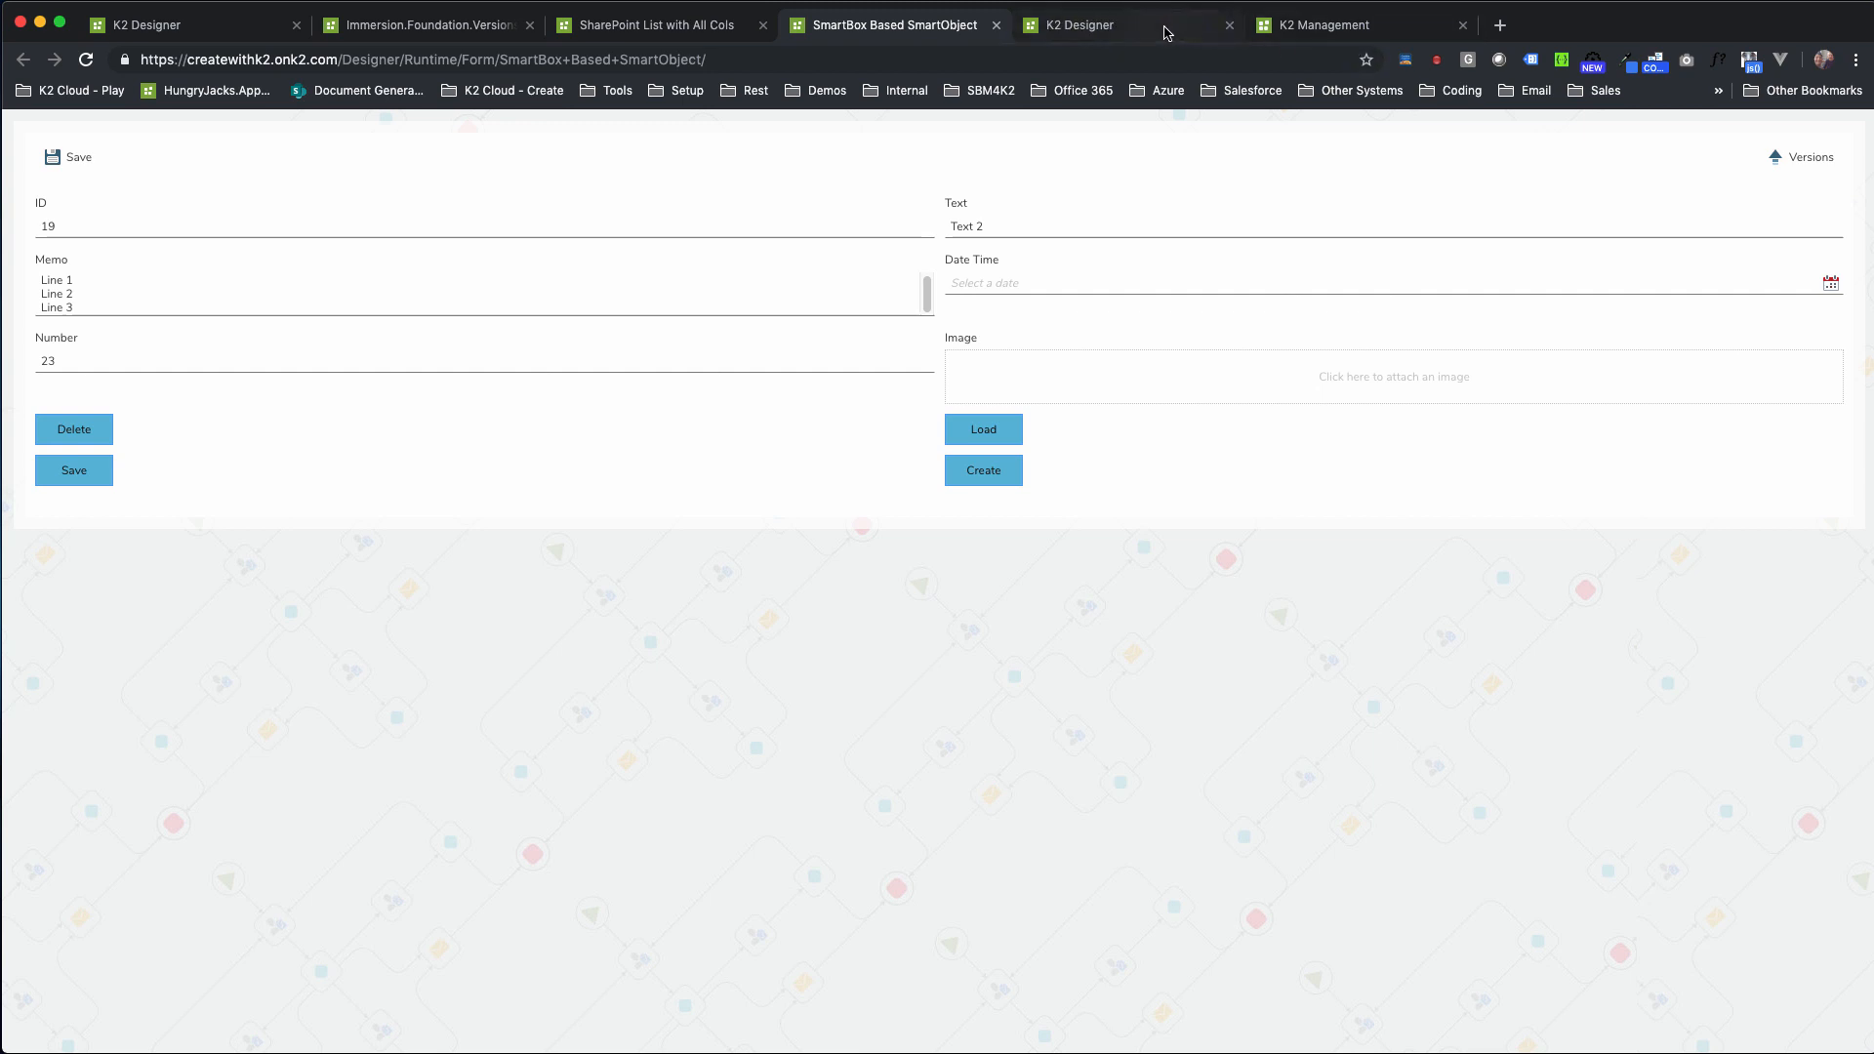
click(1824, 160)
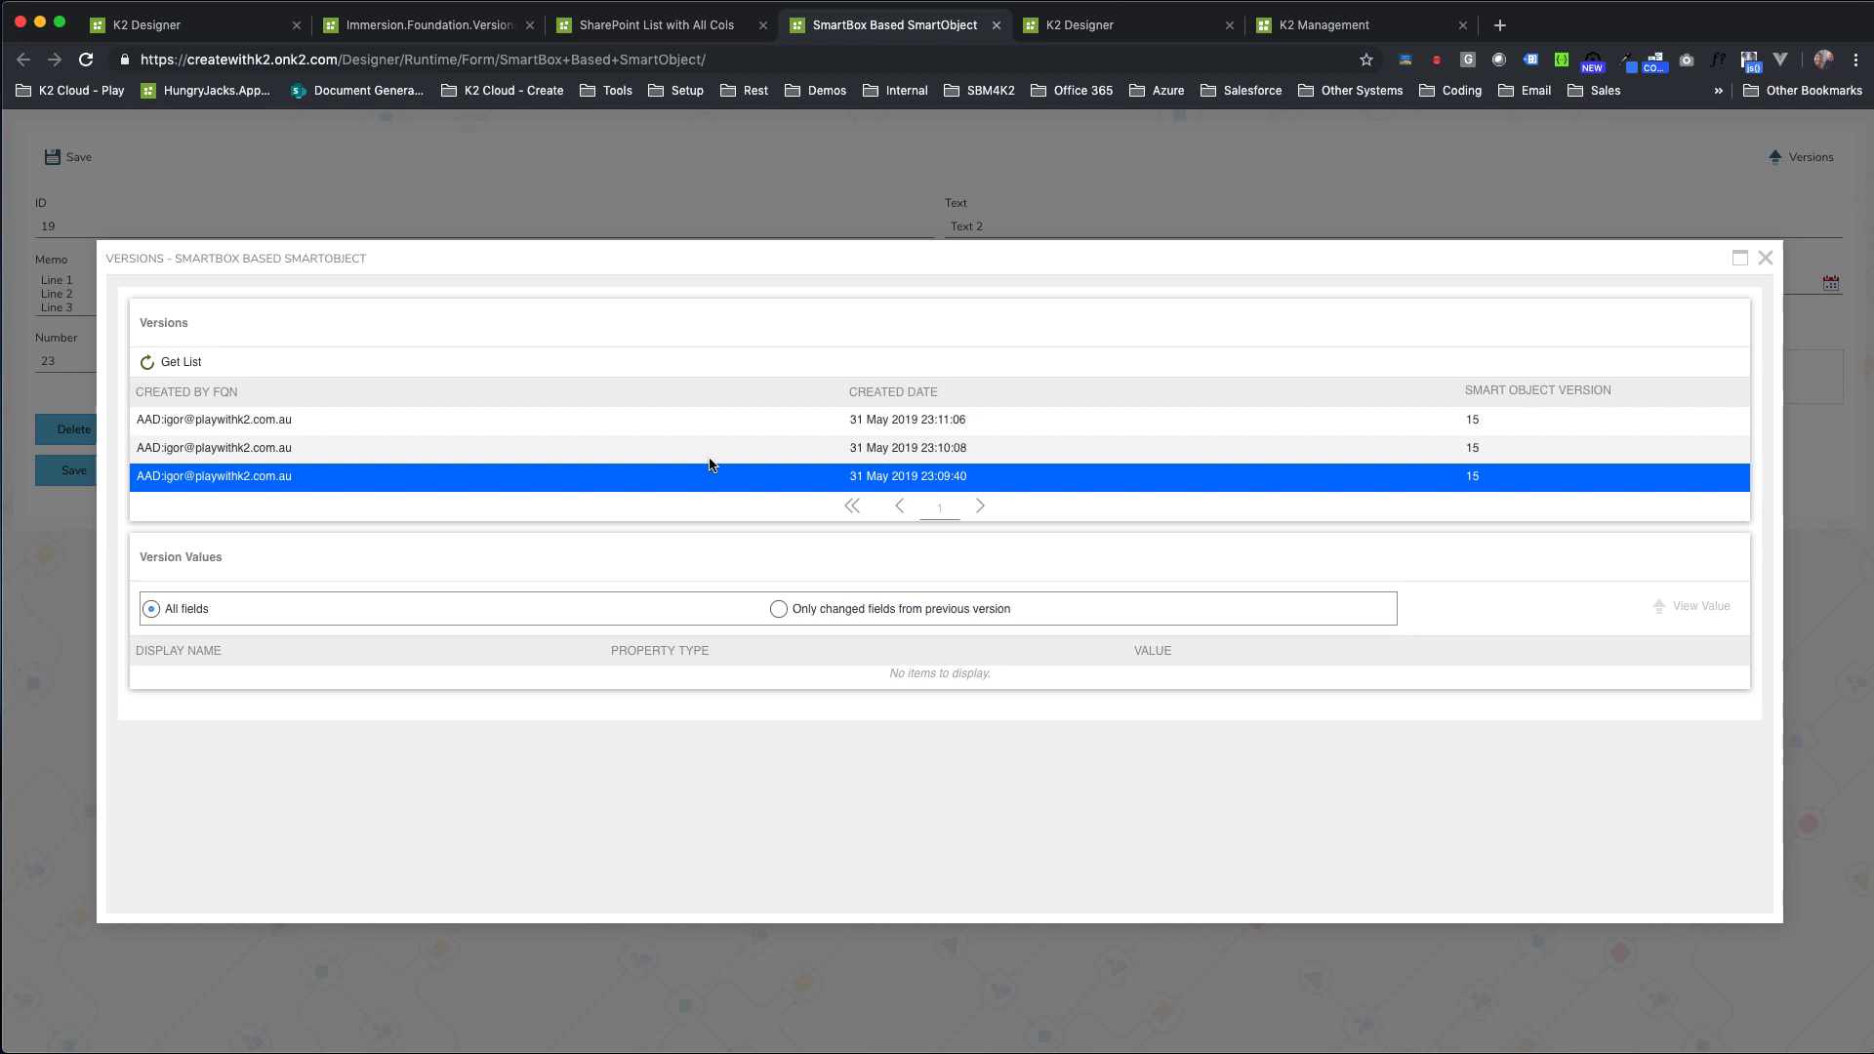
click(720, 430)
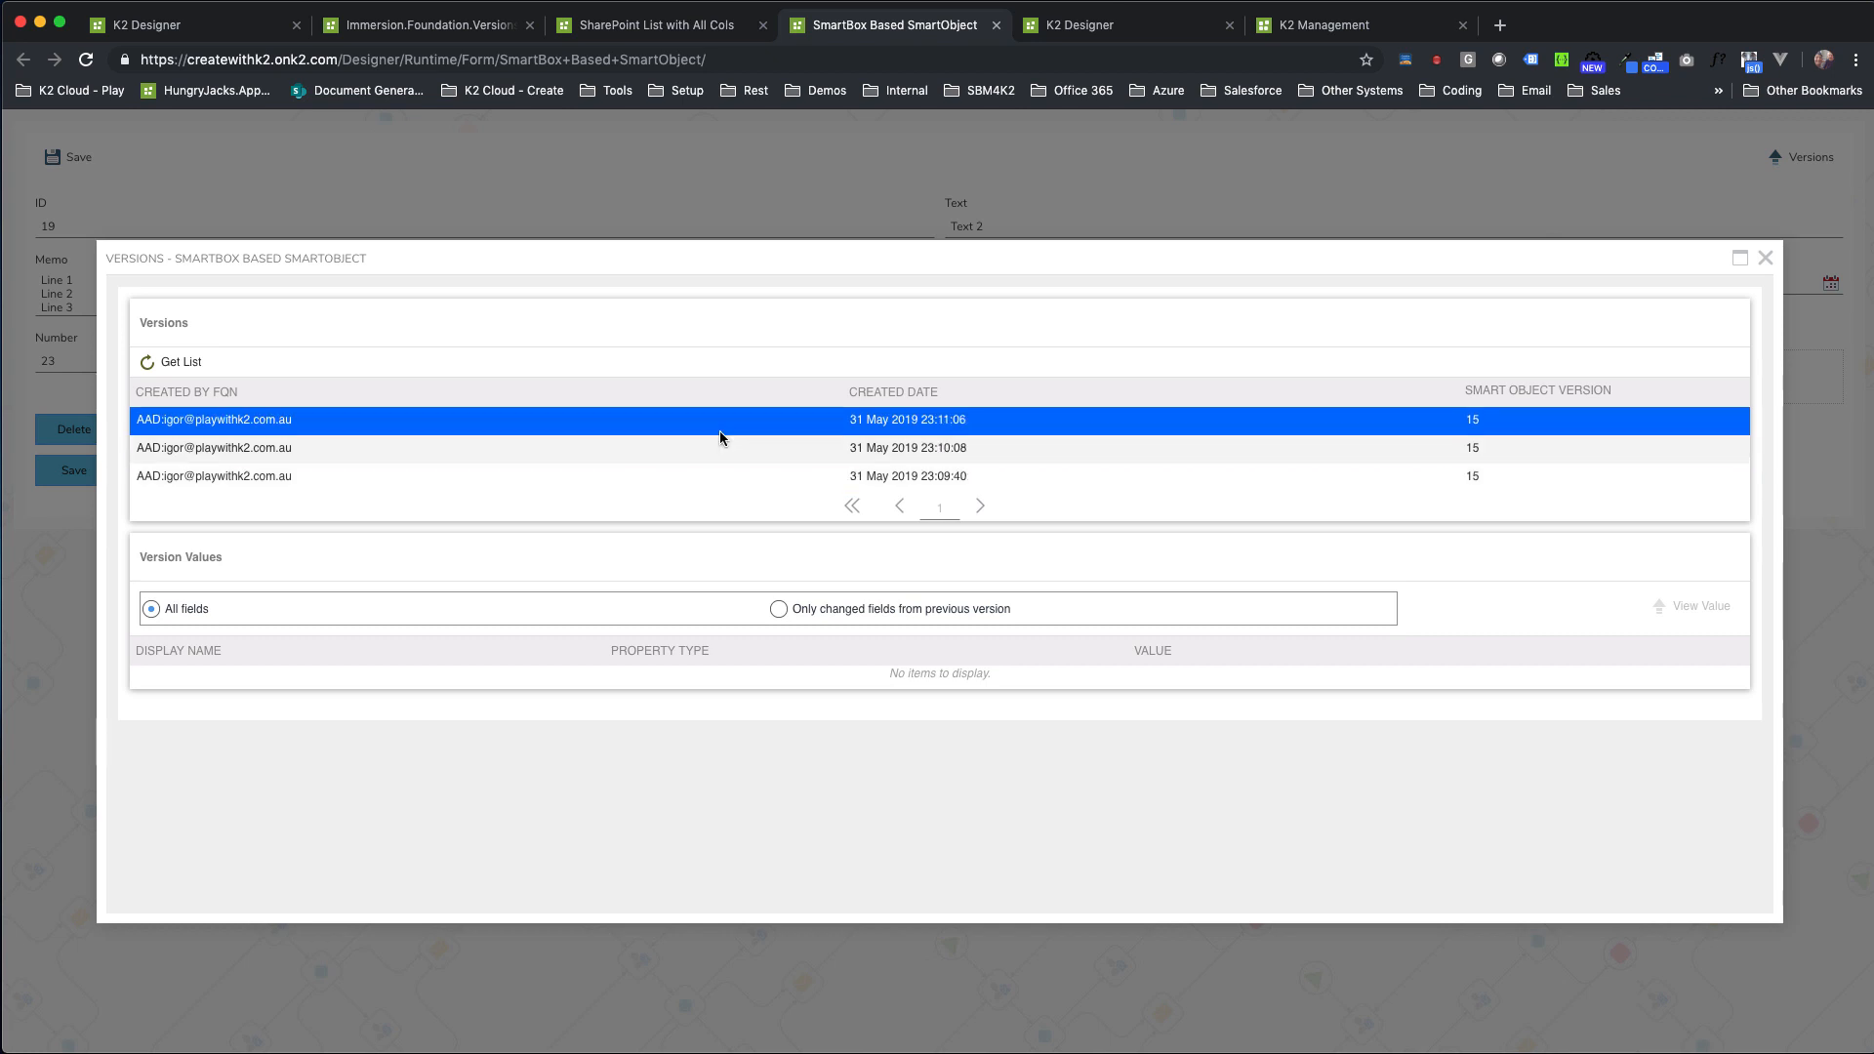
click(741, 449)
click(751, 421)
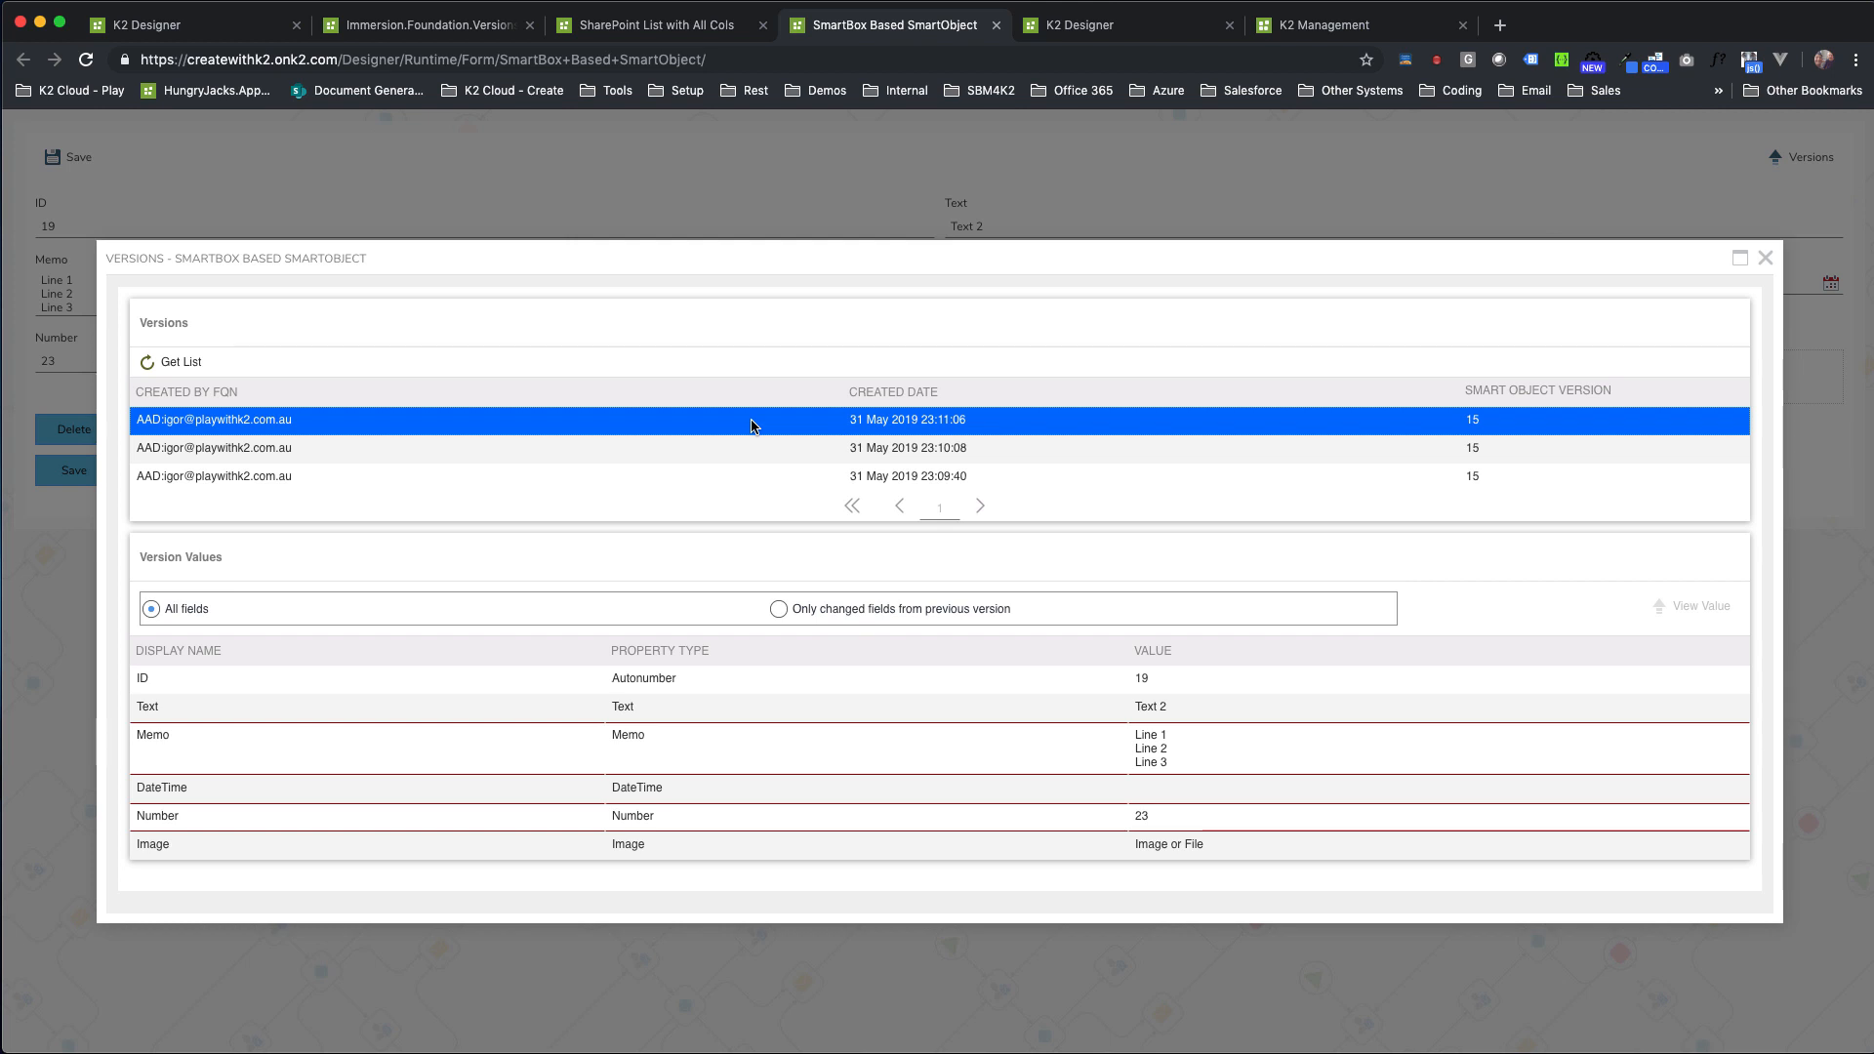
click(806, 451)
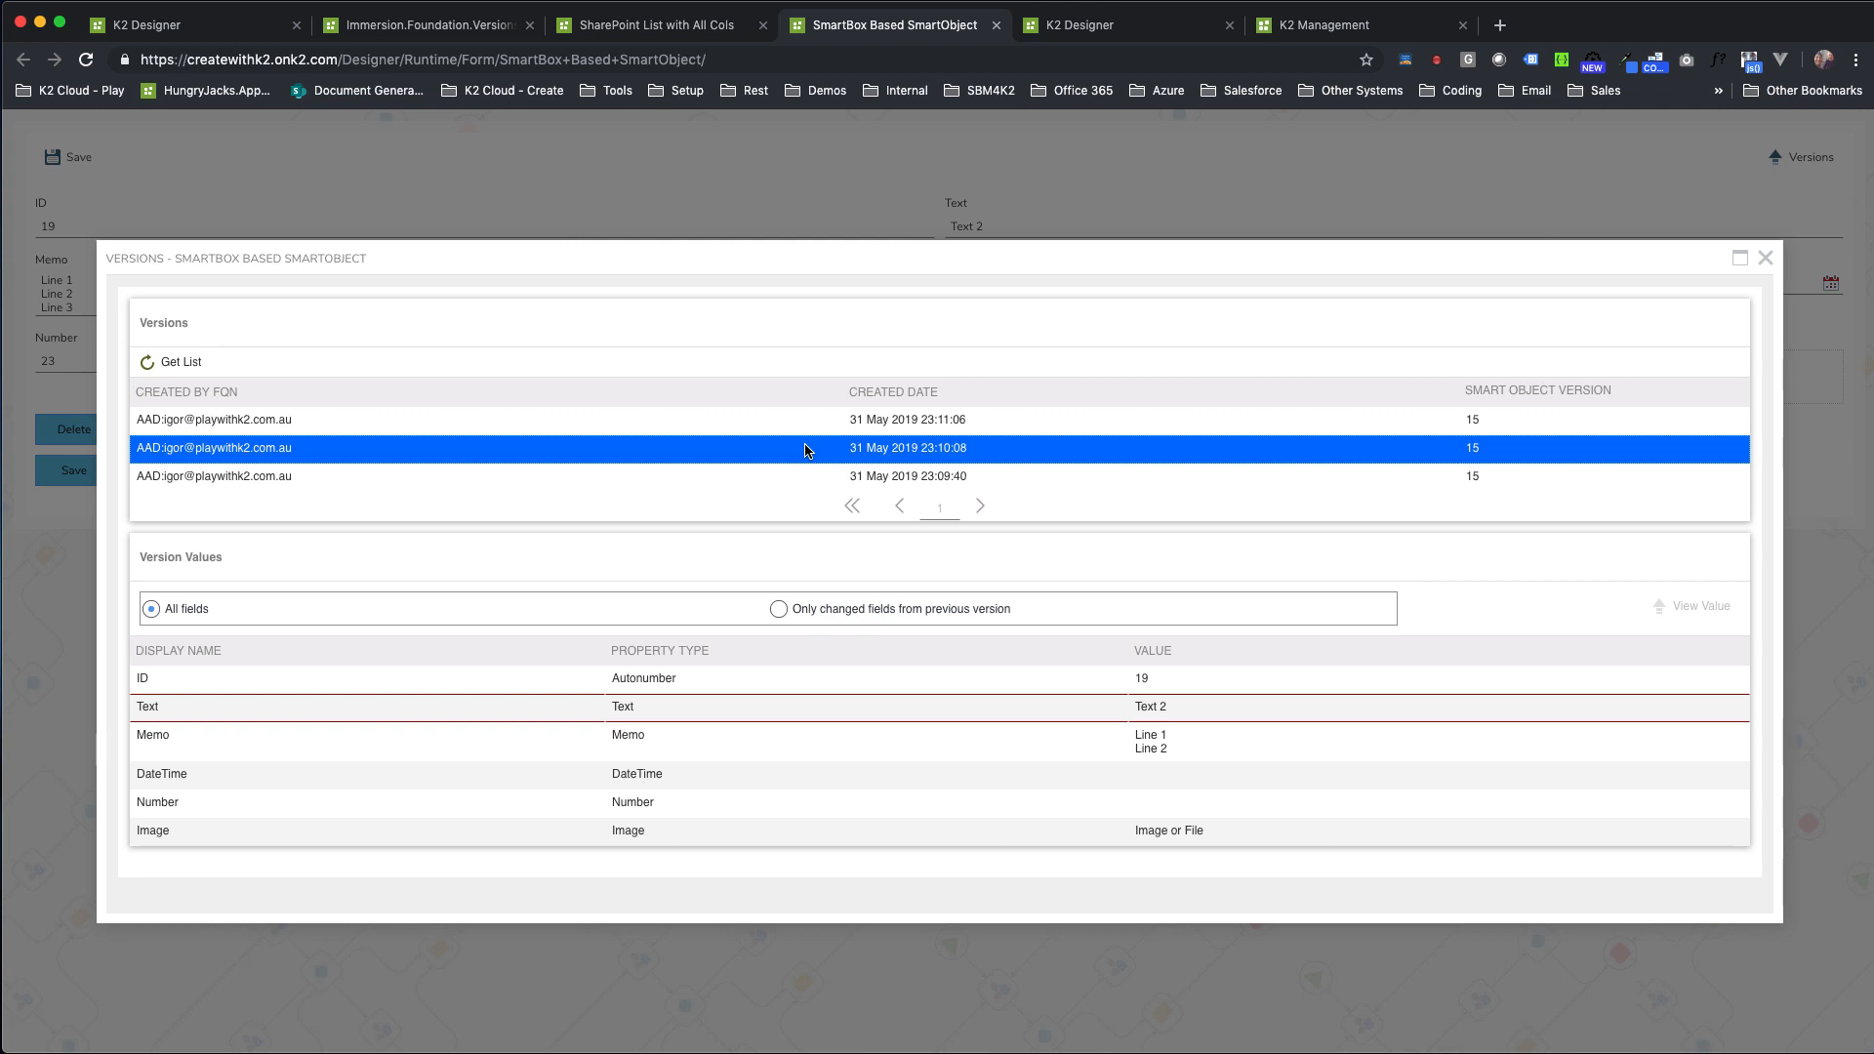
click(1765, 258)
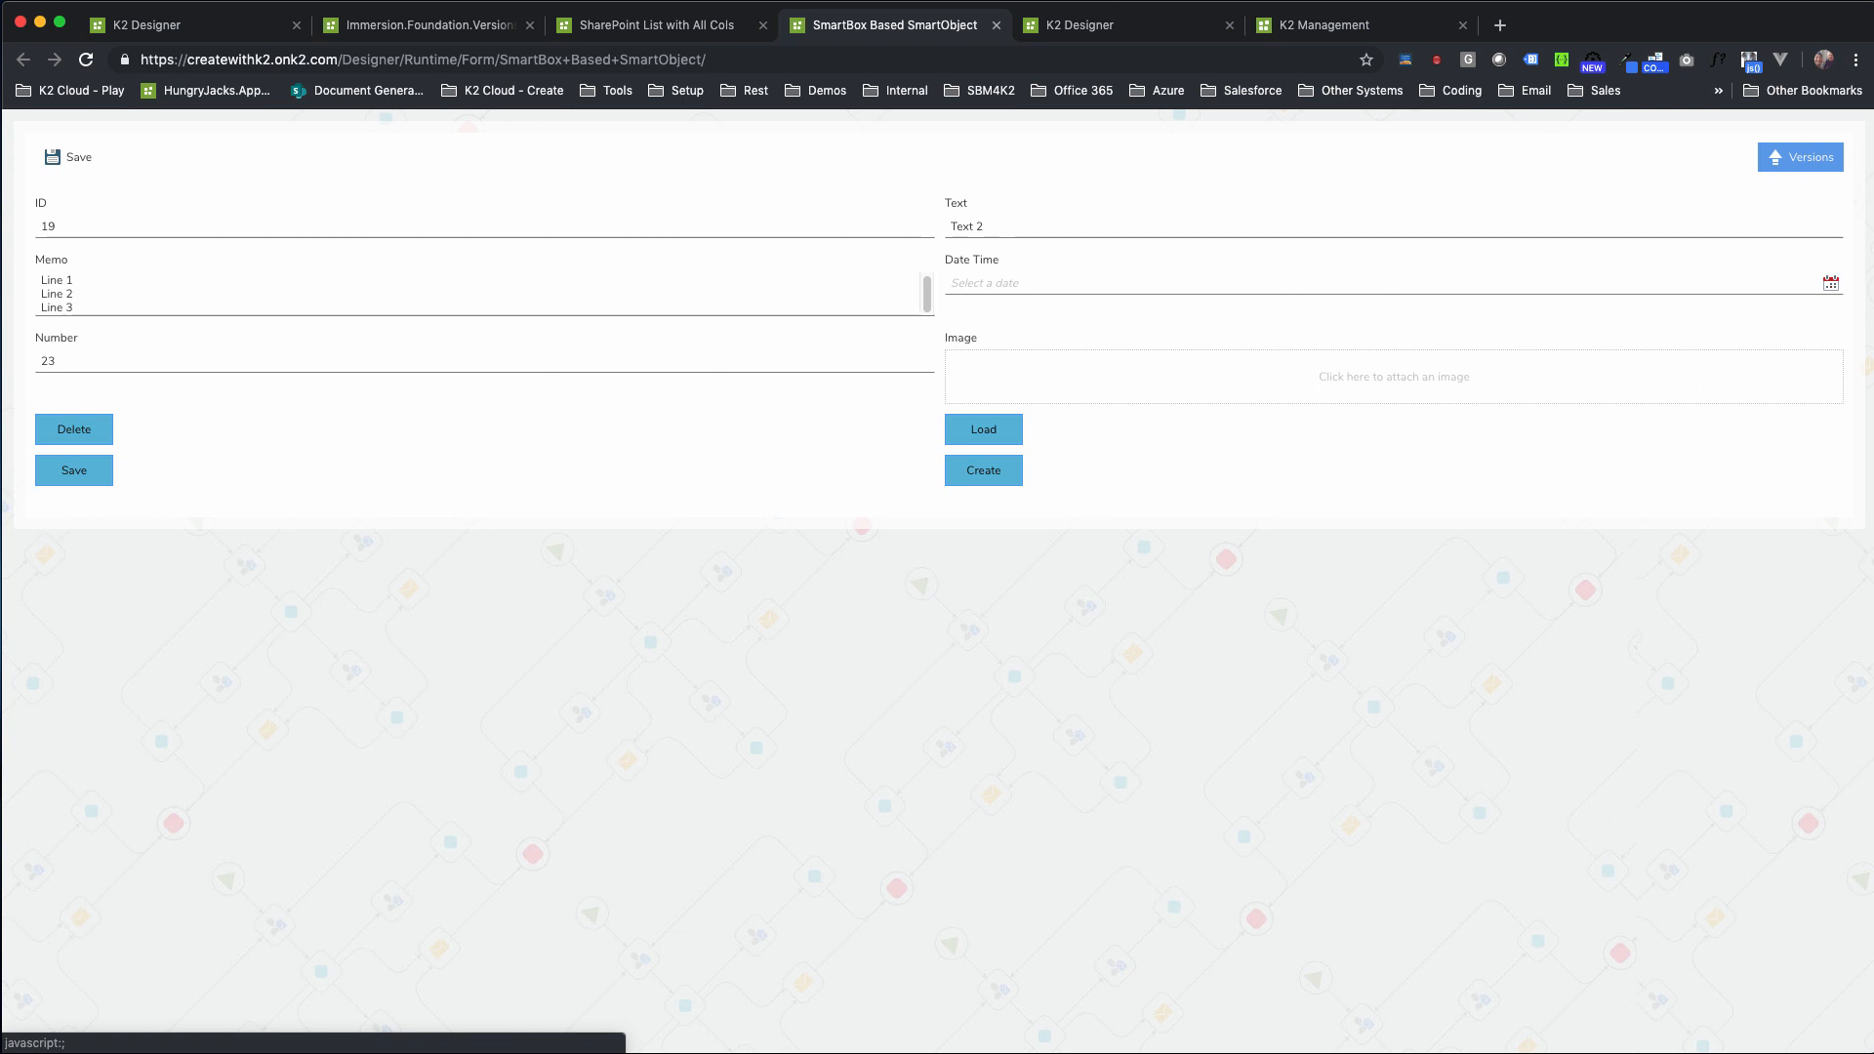
right_click(1711, 1053)
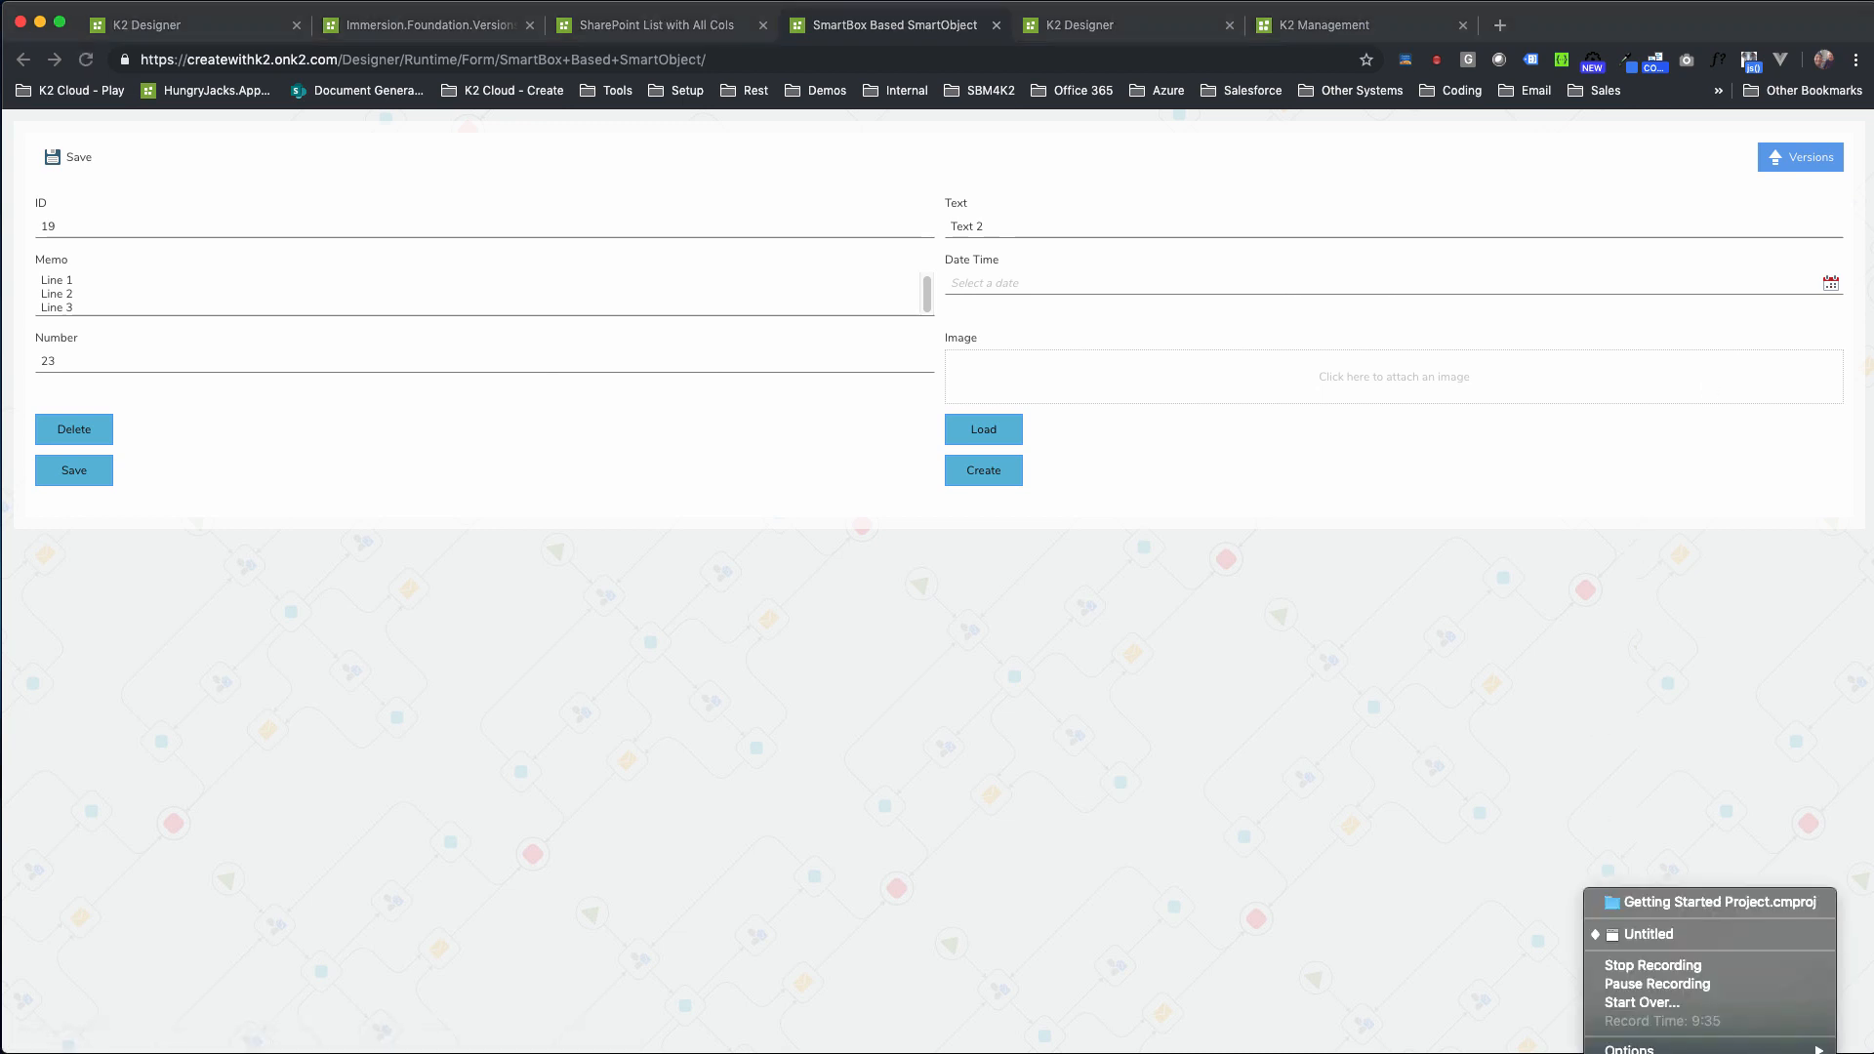